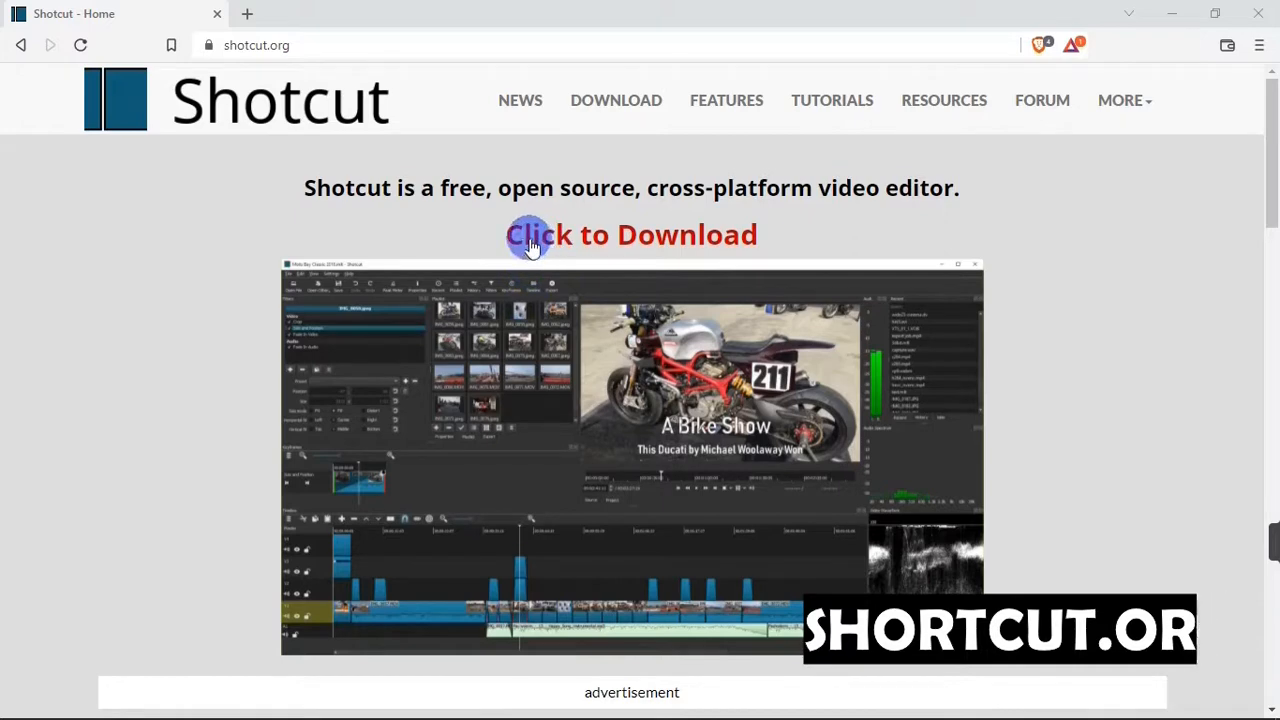
Step: Open the Shotcut download page from the shotcut.org home page
left_click(594, 245)
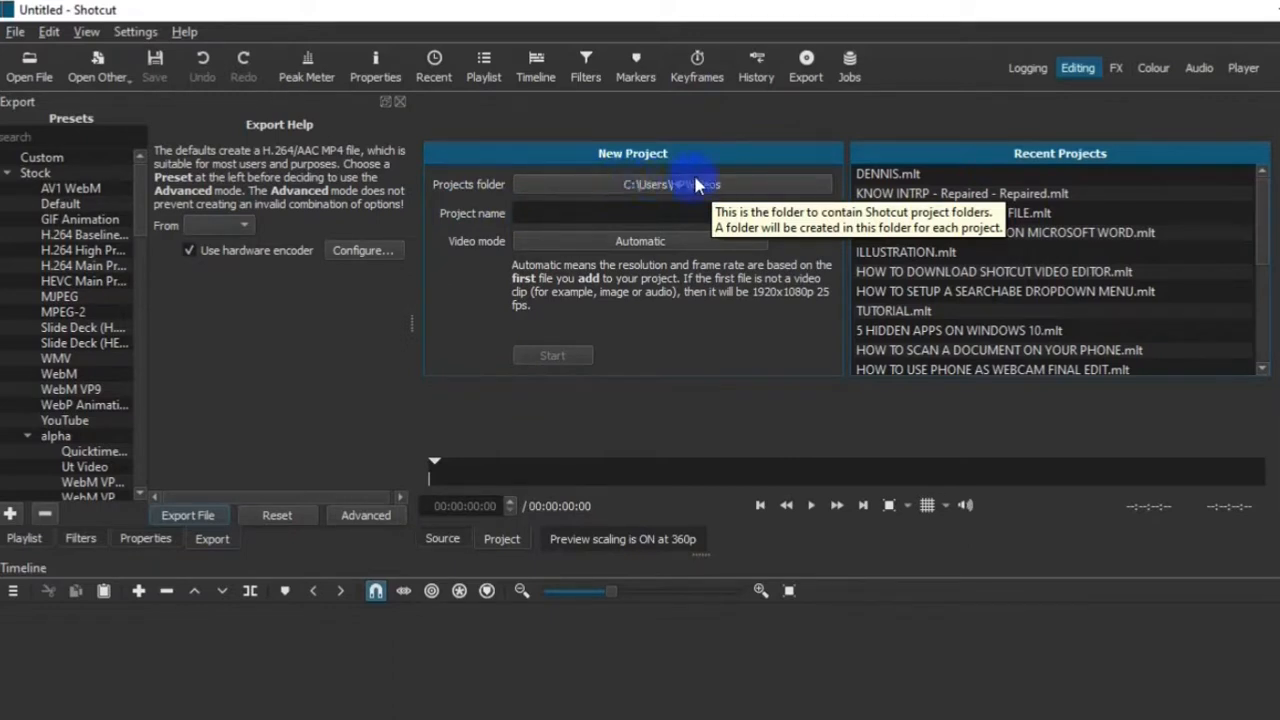
Step: Create a new project named TUTORIAL1 with the video mode set to Automatic
left_click(553, 211)
type("TUTORIAL")
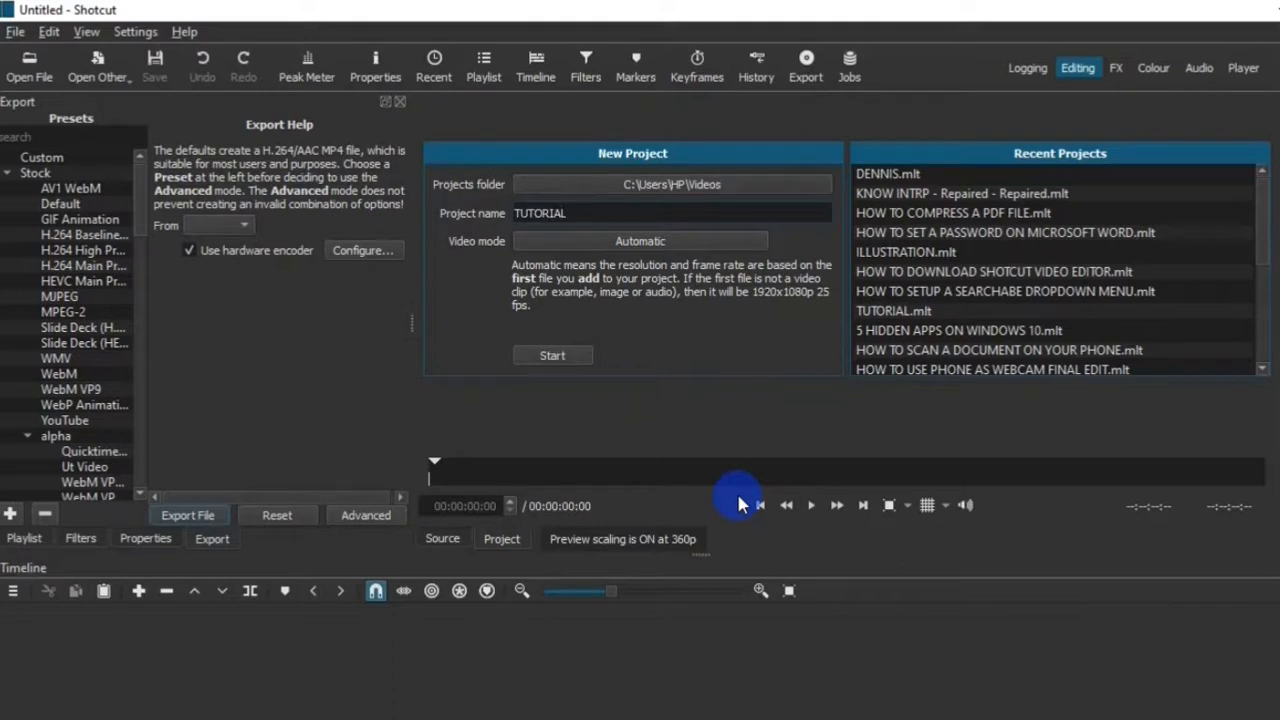
left_click(557, 250)
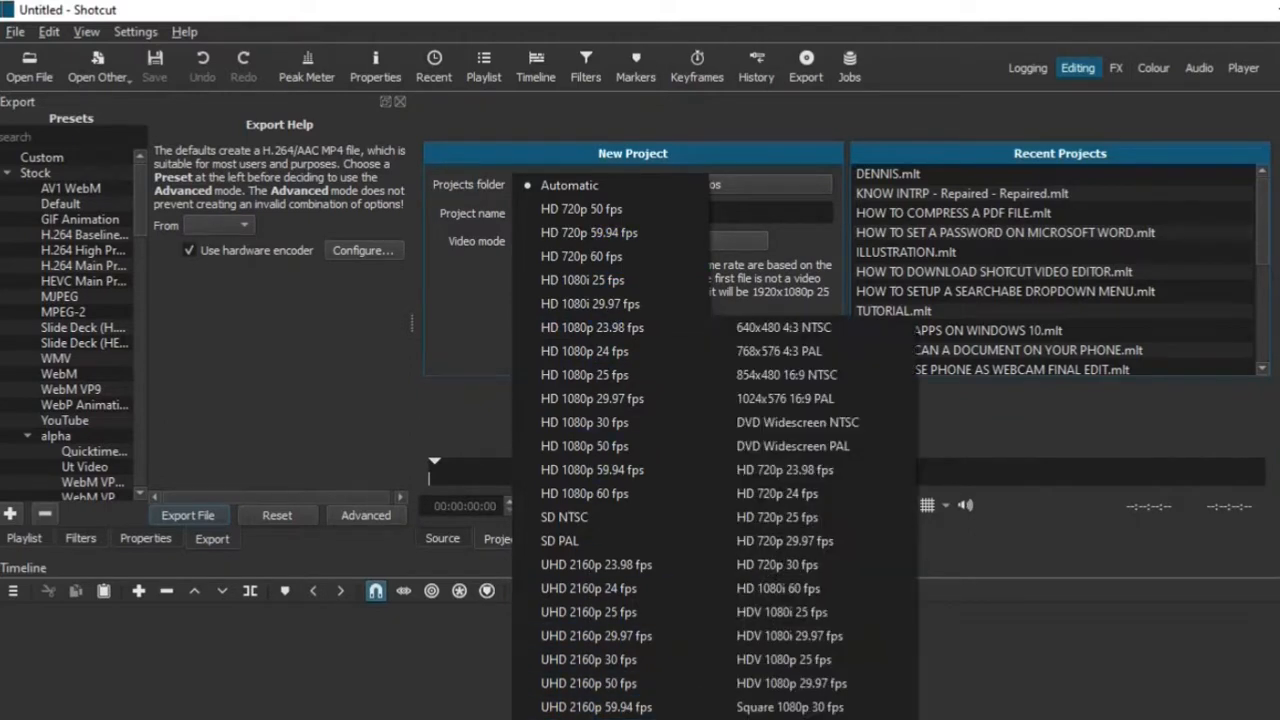
left_click(610, 186)
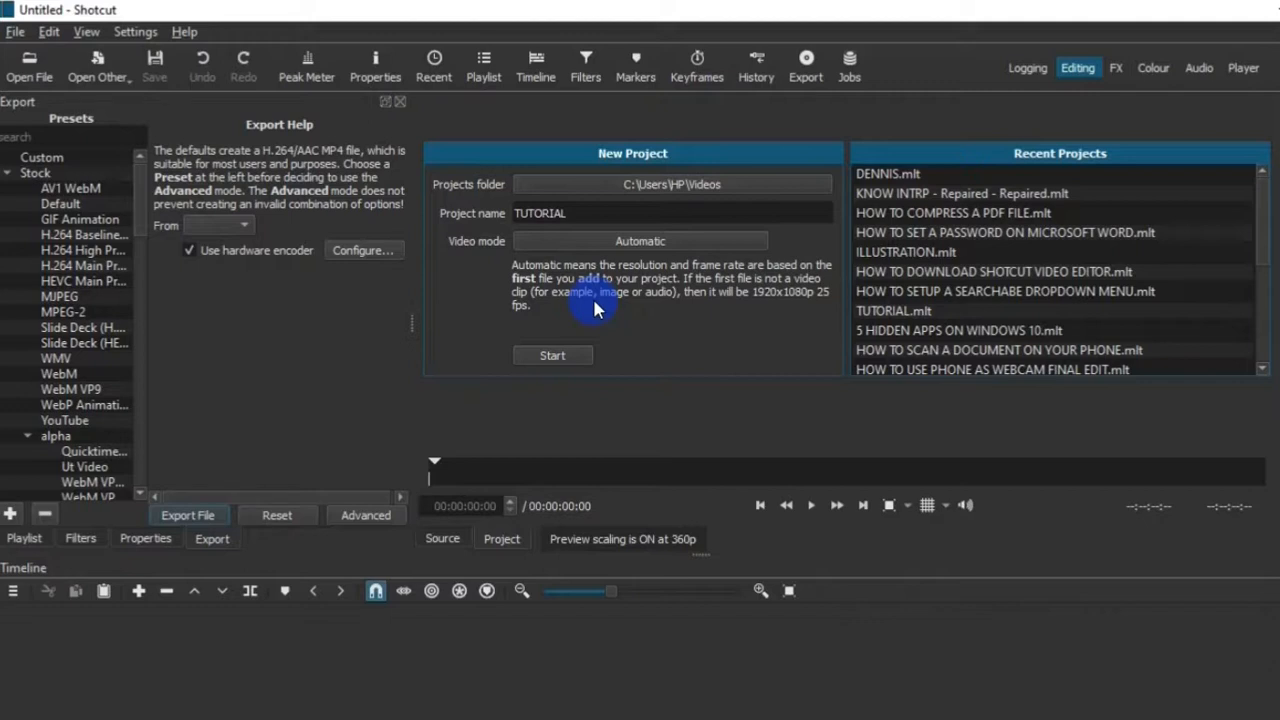
type("1")
left_click(550, 362)
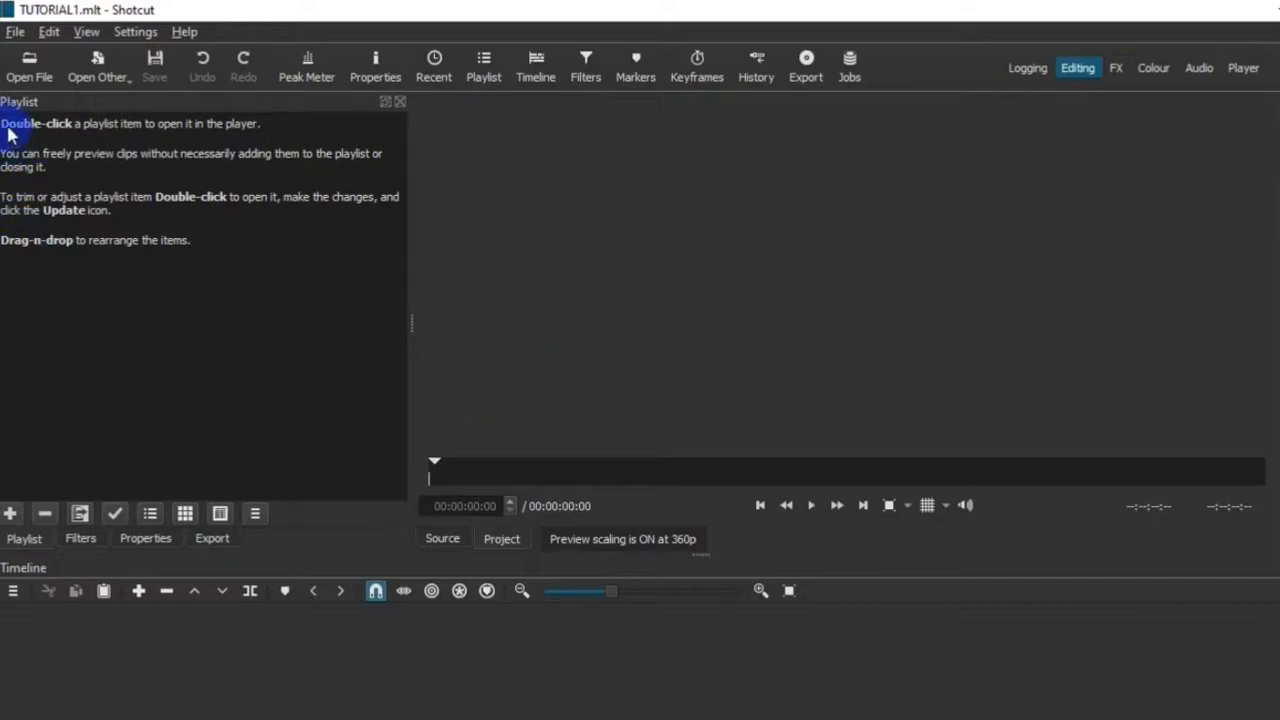
Step: Import all files from the desktop folder New folder (2) with Open File, and undo the import
left_click(15, 31)
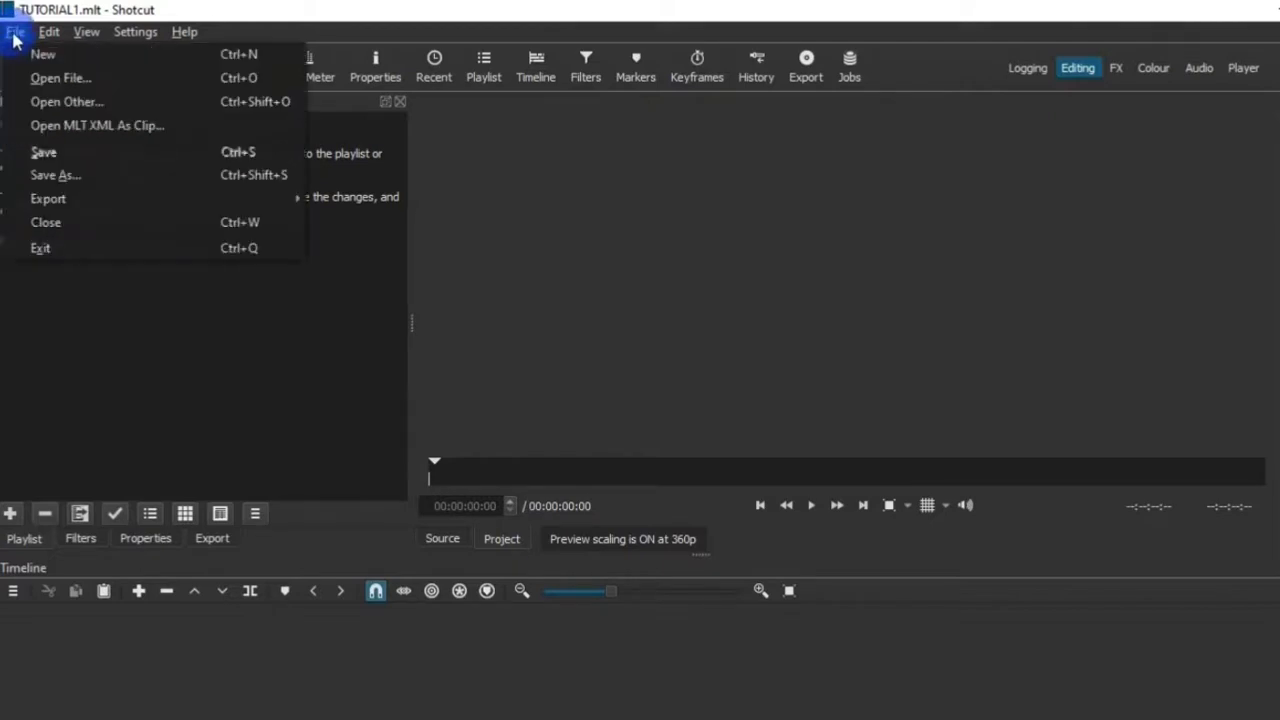
left_click(38, 82)
key("Escape")
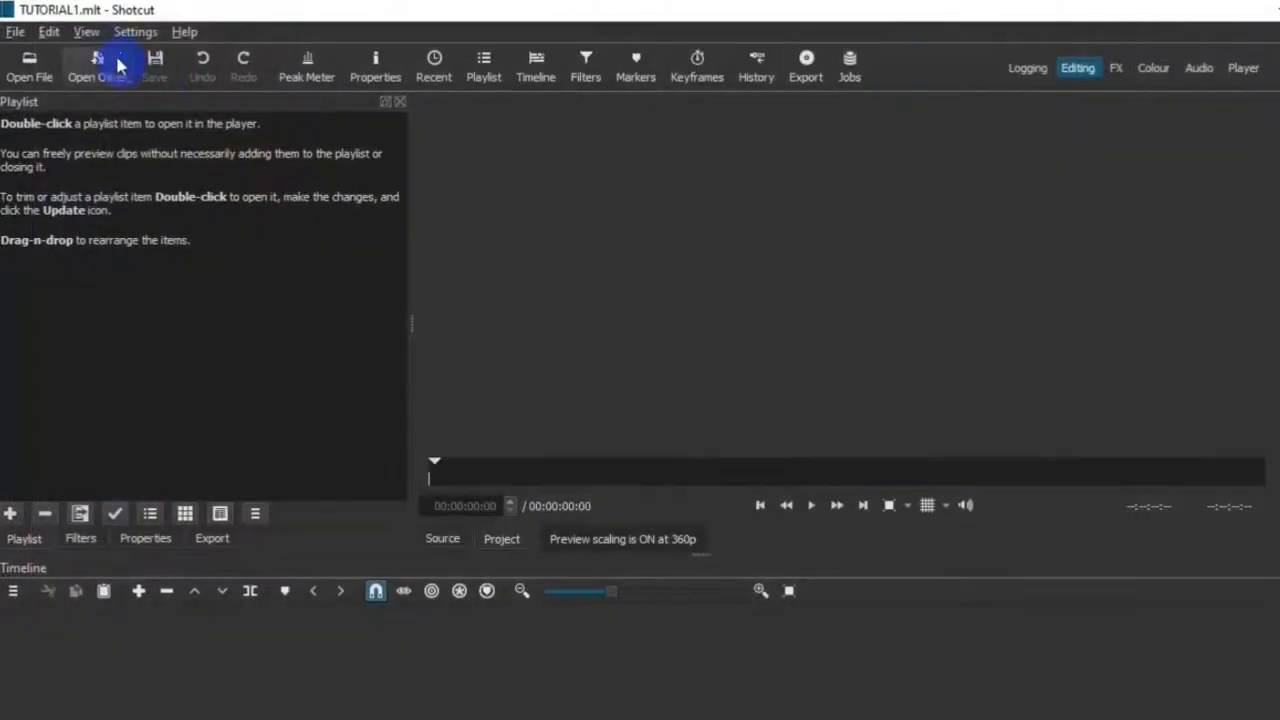
left_click(43, 60)
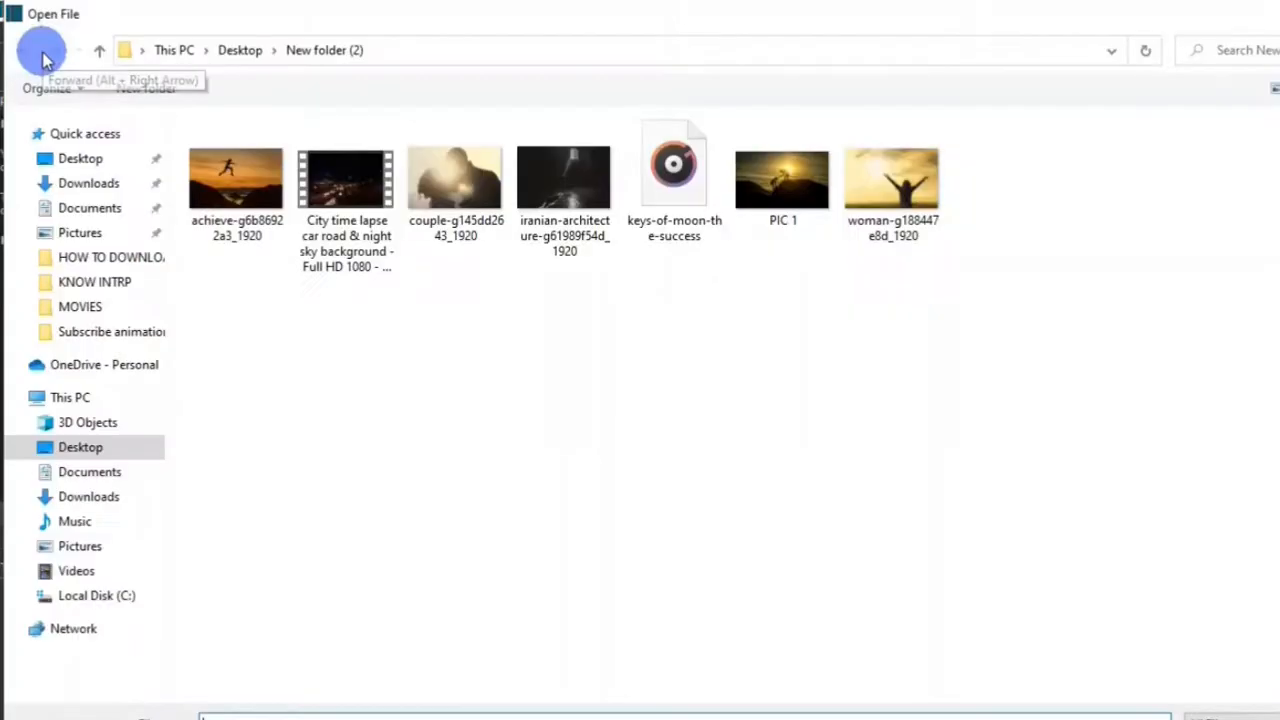
left_click(98, 447)
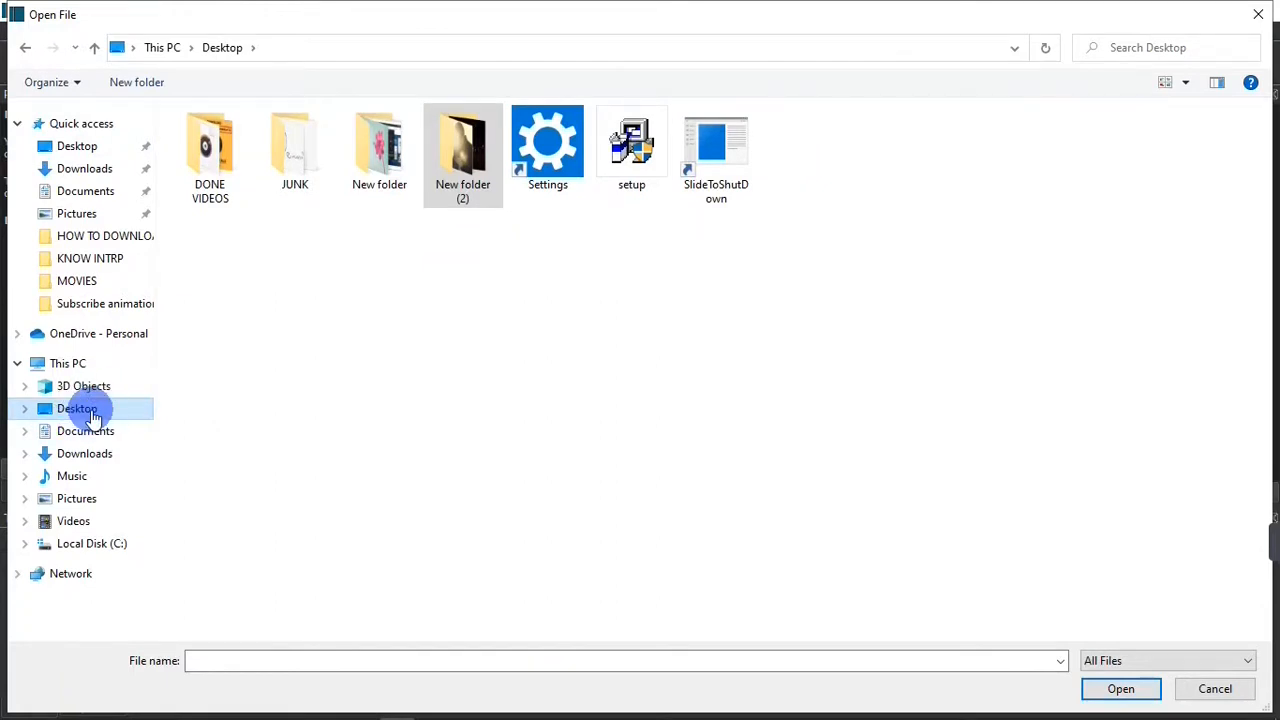
double_click(433, 161)
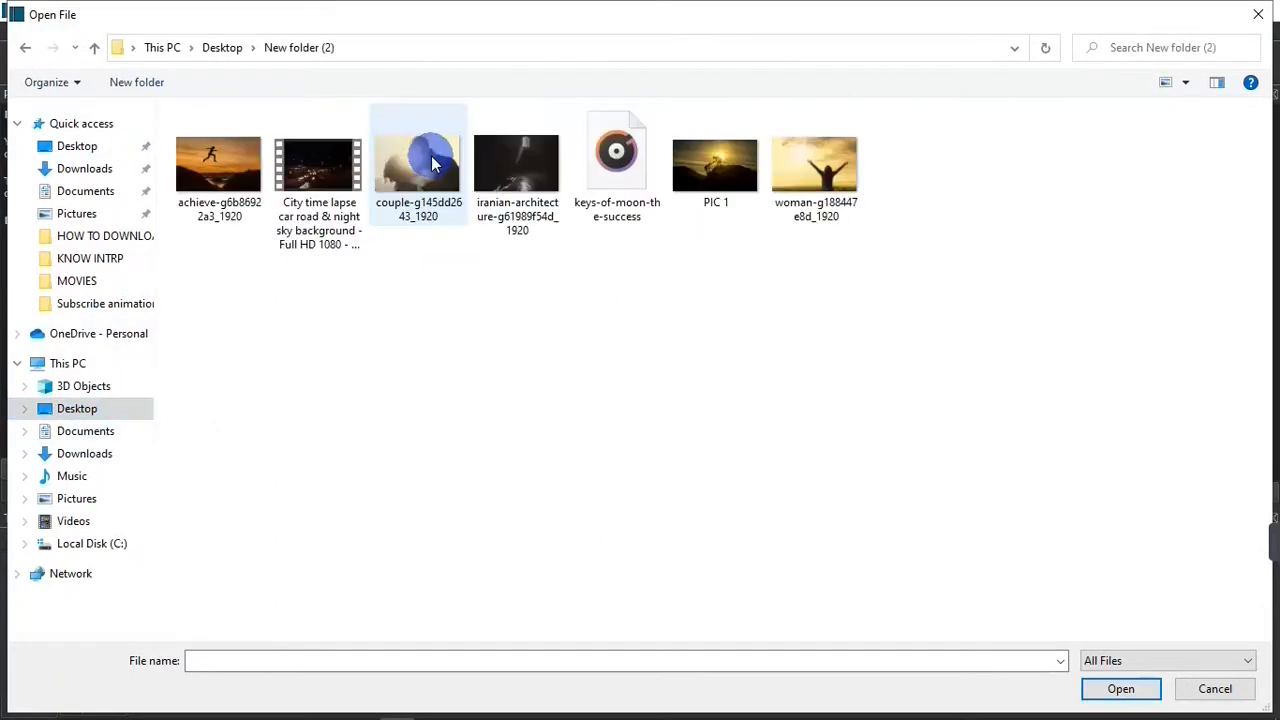
left_click_drag(165, 108, 1189, 419)
left_click(1118, 692)
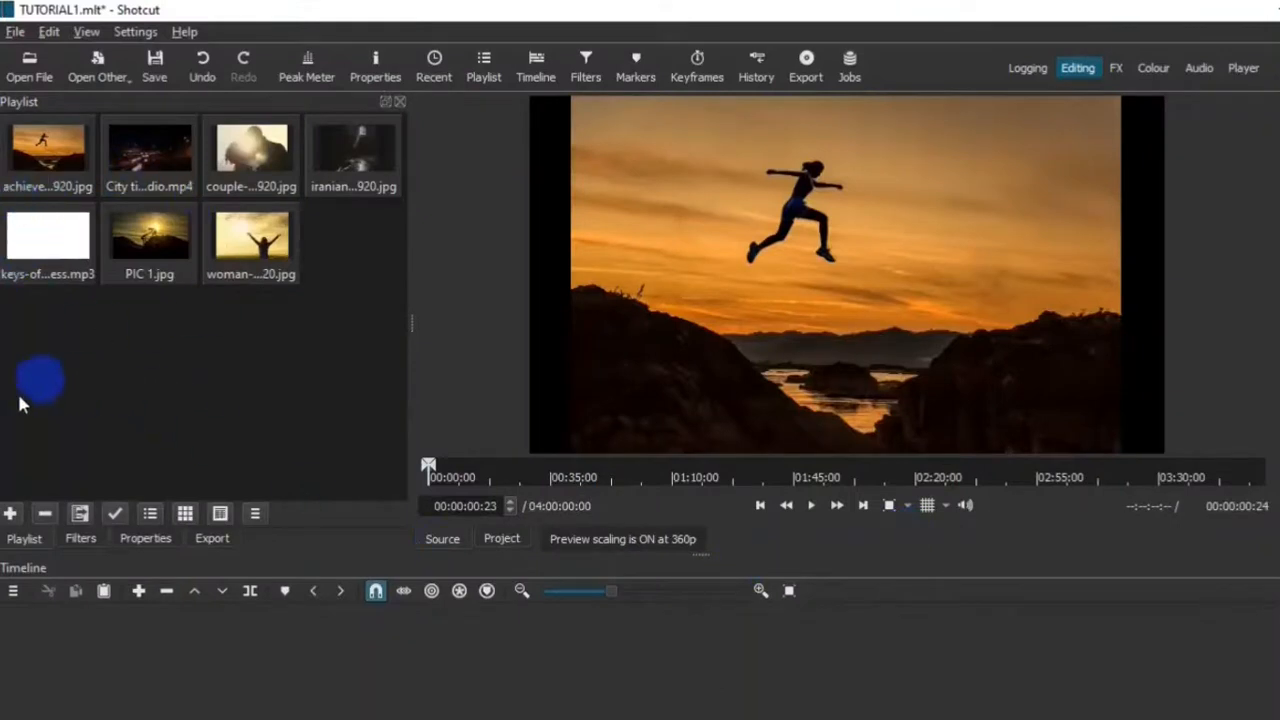
key("ctrl+z")
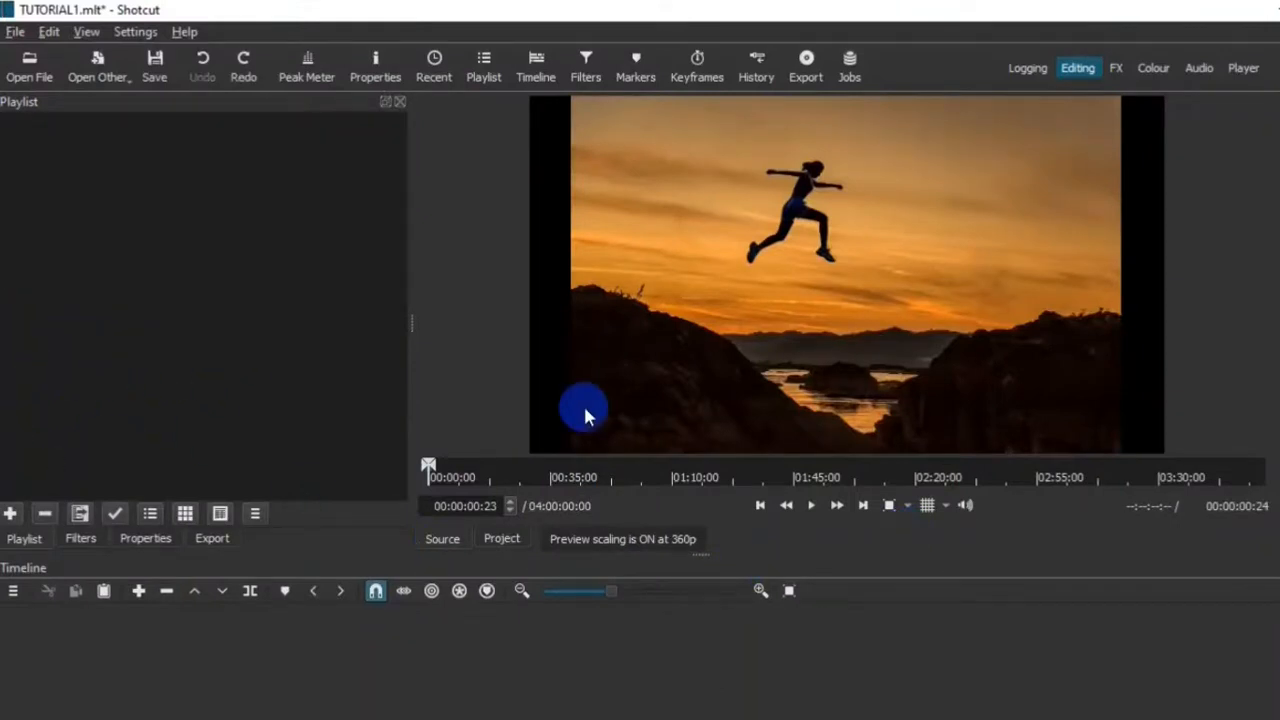
Step: Add all the files from the File Explorer window of New folder (2) to the playlist, and maximize the editor window again
left_click(1274, 8)
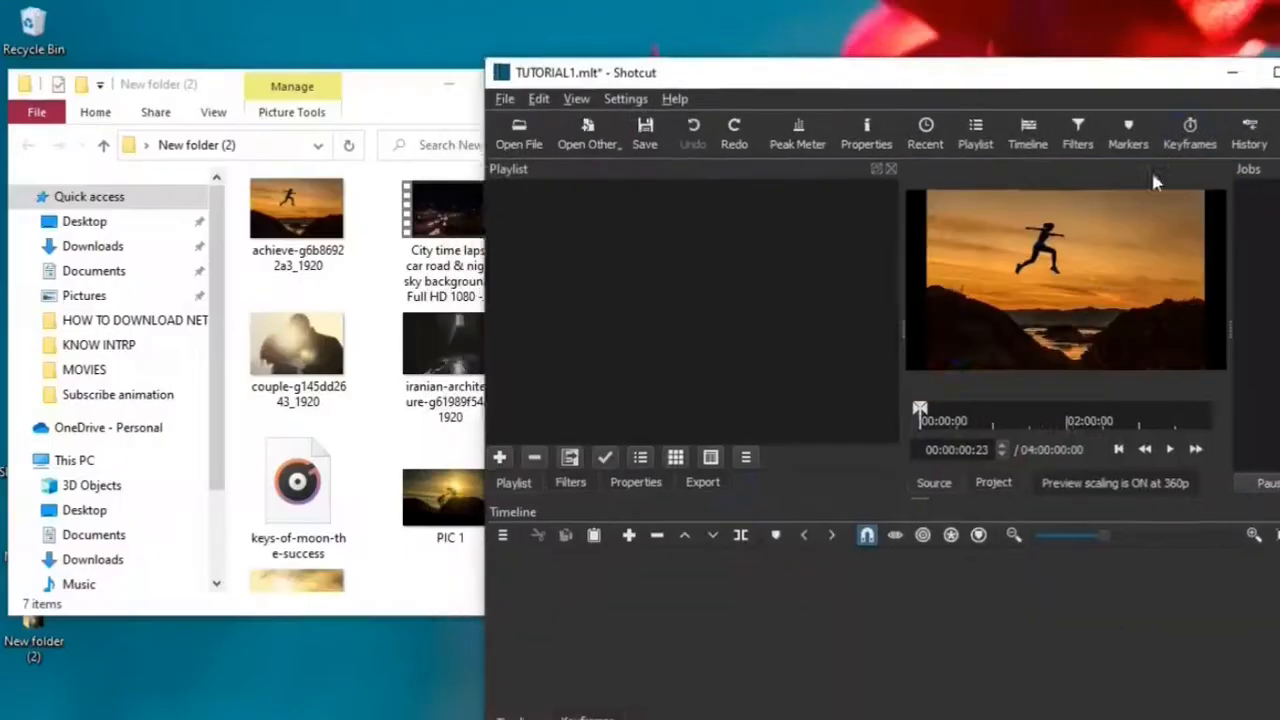
left_click_drag(240, 162, 543, 707)
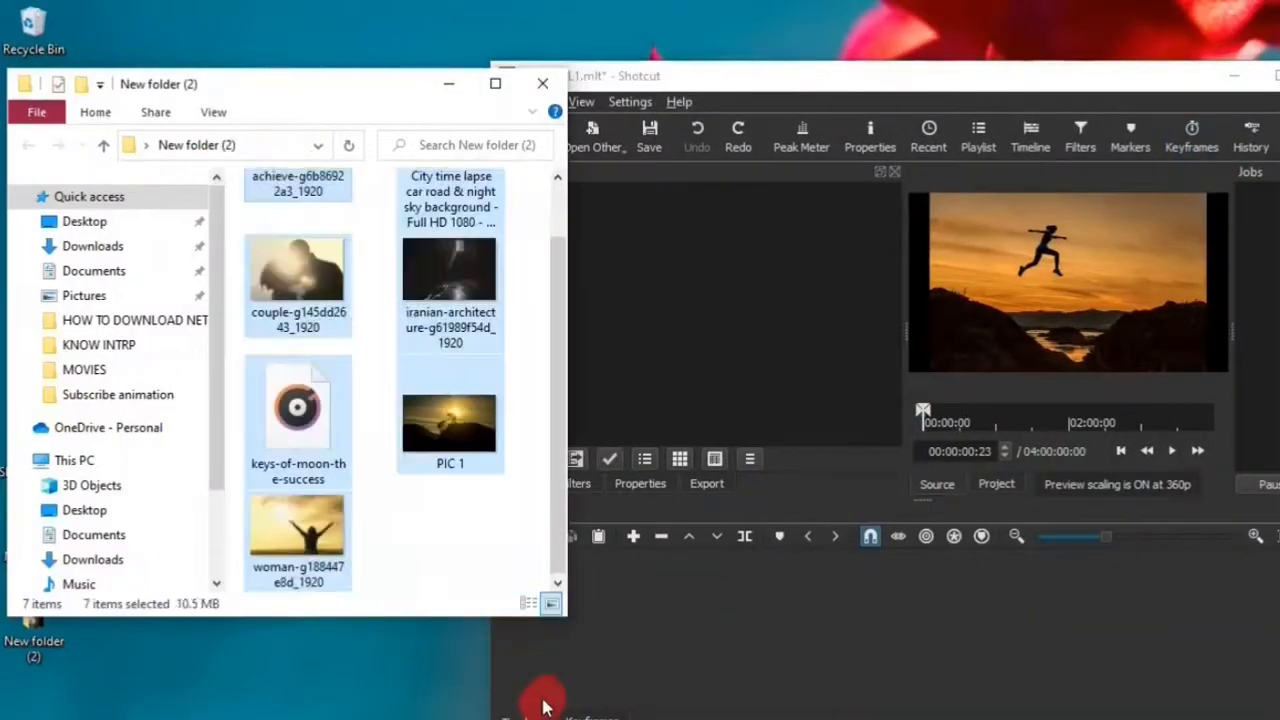
left_click_drag(410, 420, 759, 392)
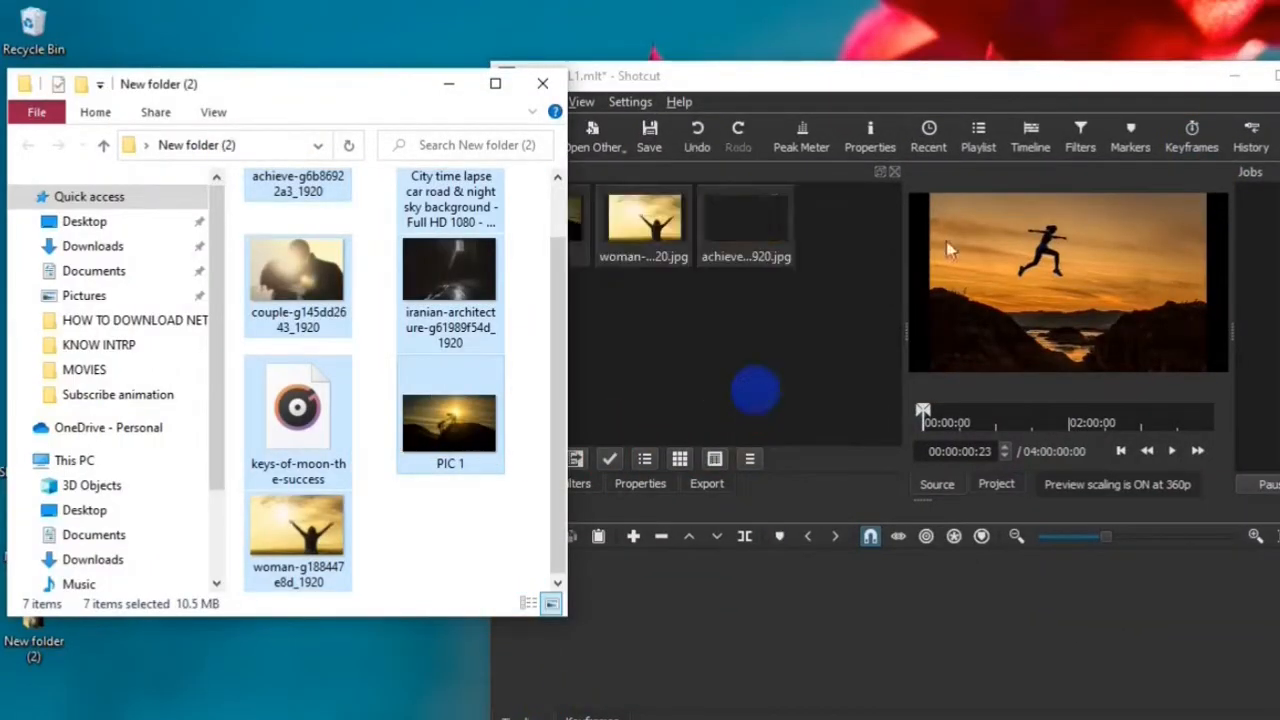
left_click(1272, 76)
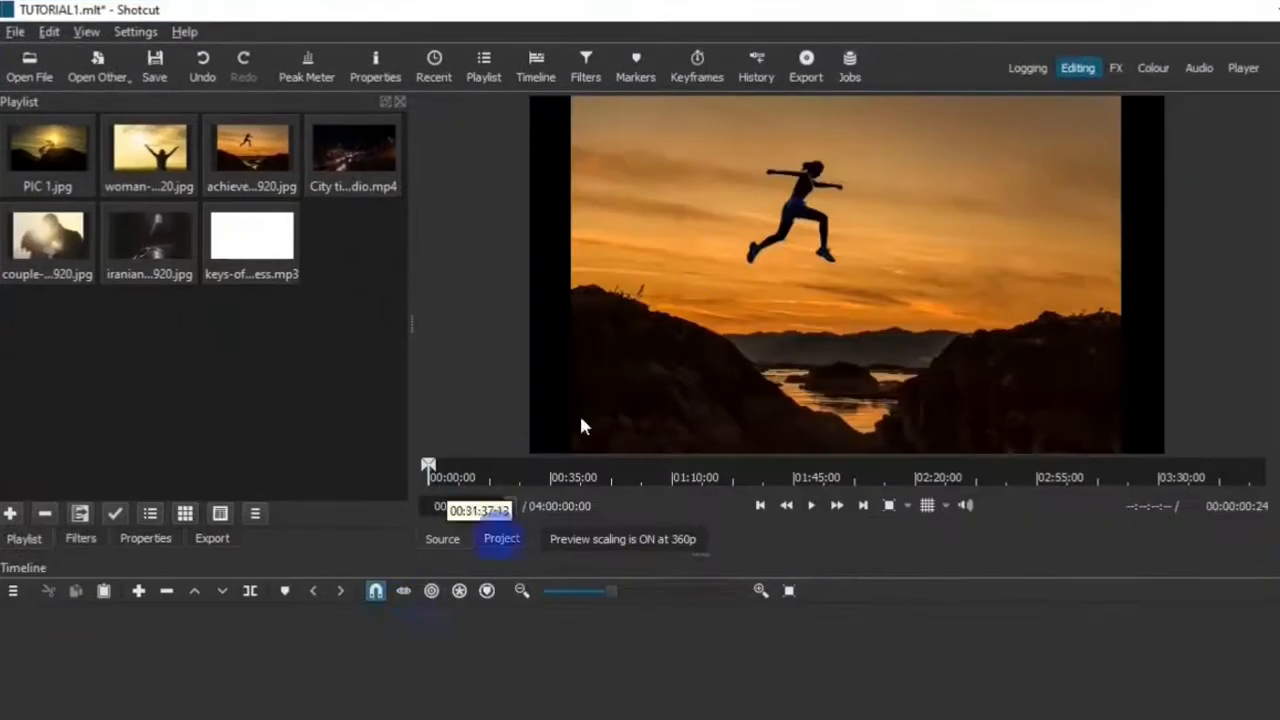
Step: View the playlist items as tiles, as icons and as details
left_click(357, 273)
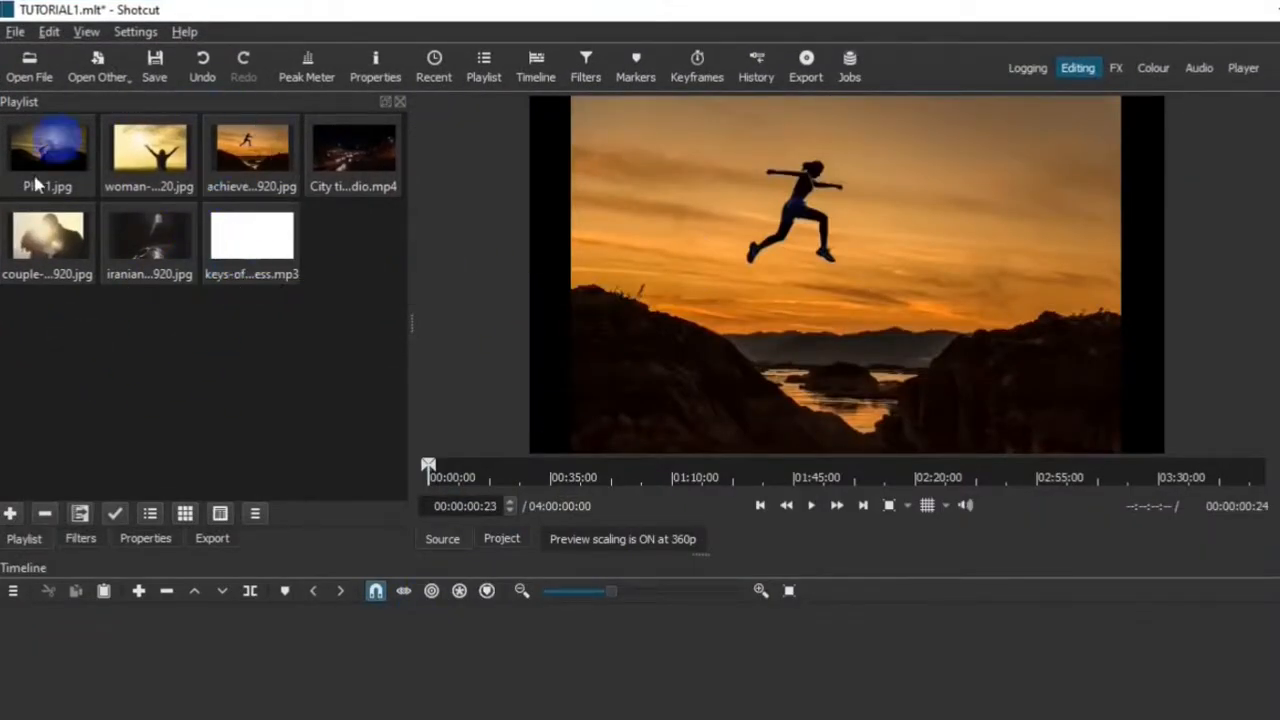
left_click(149, 515)
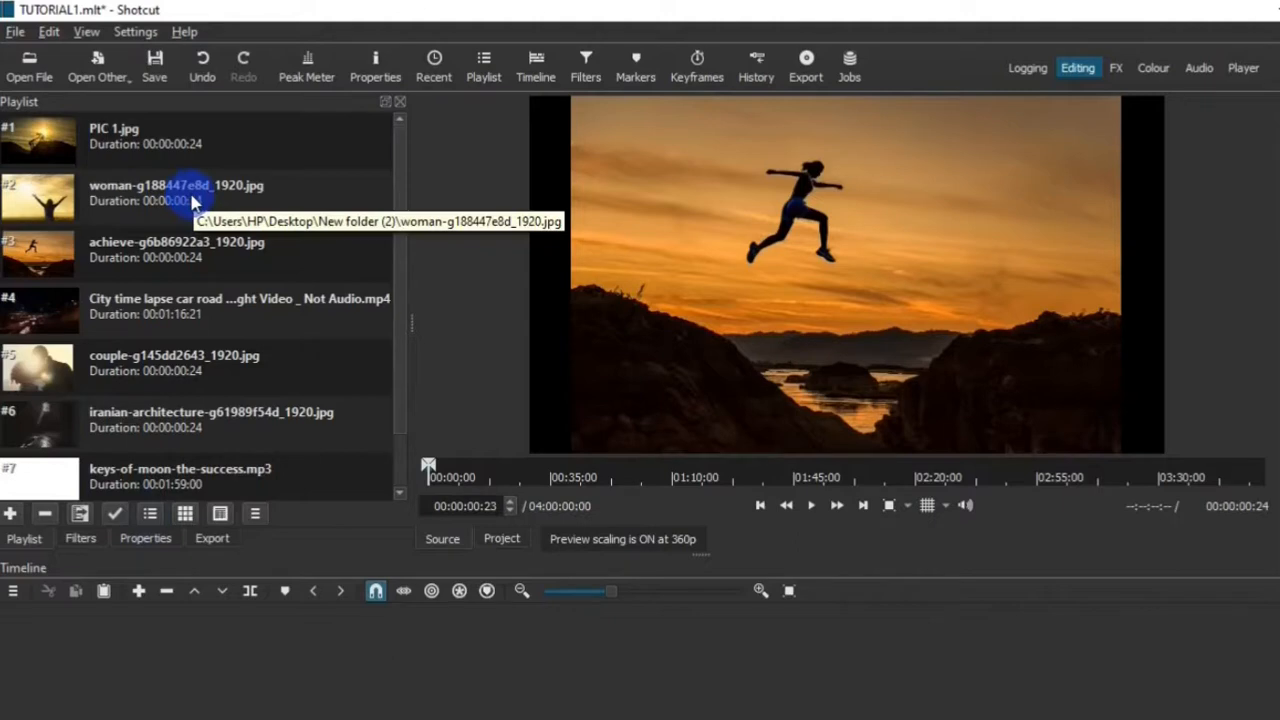
left_click(186, 515)
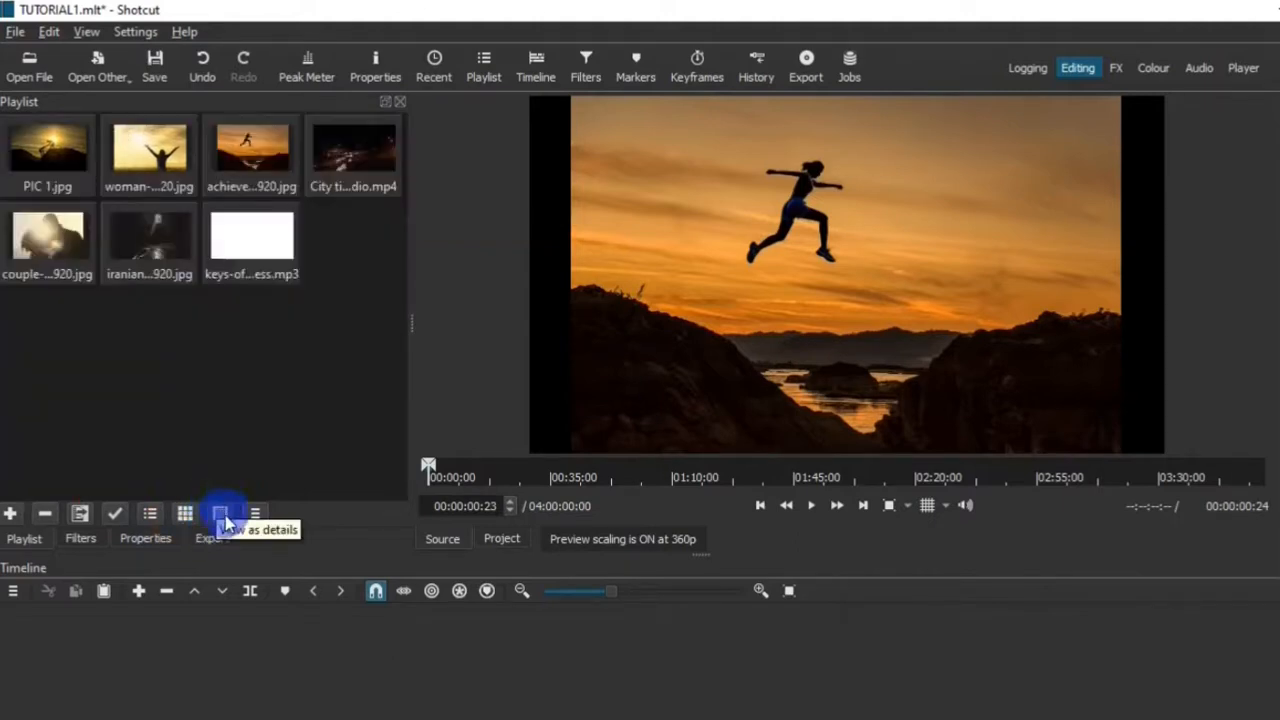
left_click(221, 515)
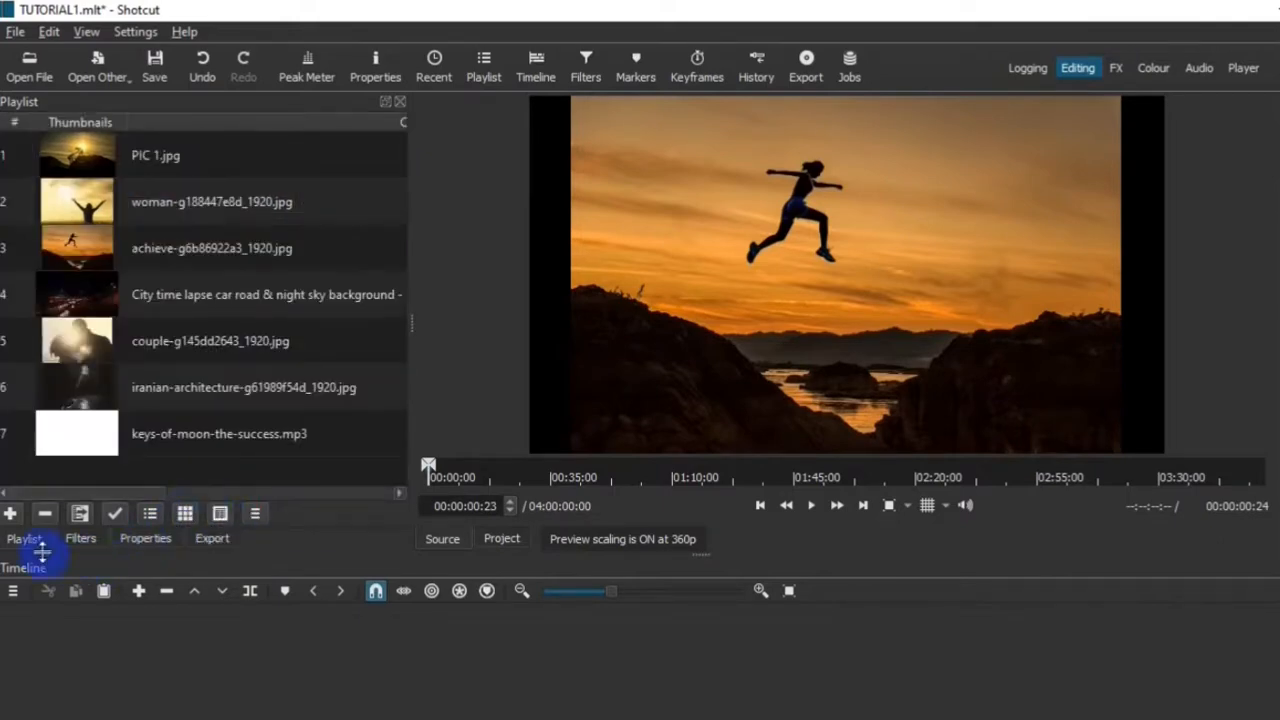
Step: Look through the Filters, Properties and Export panels, and close all the panels beside the preview
left_click(76, 541)
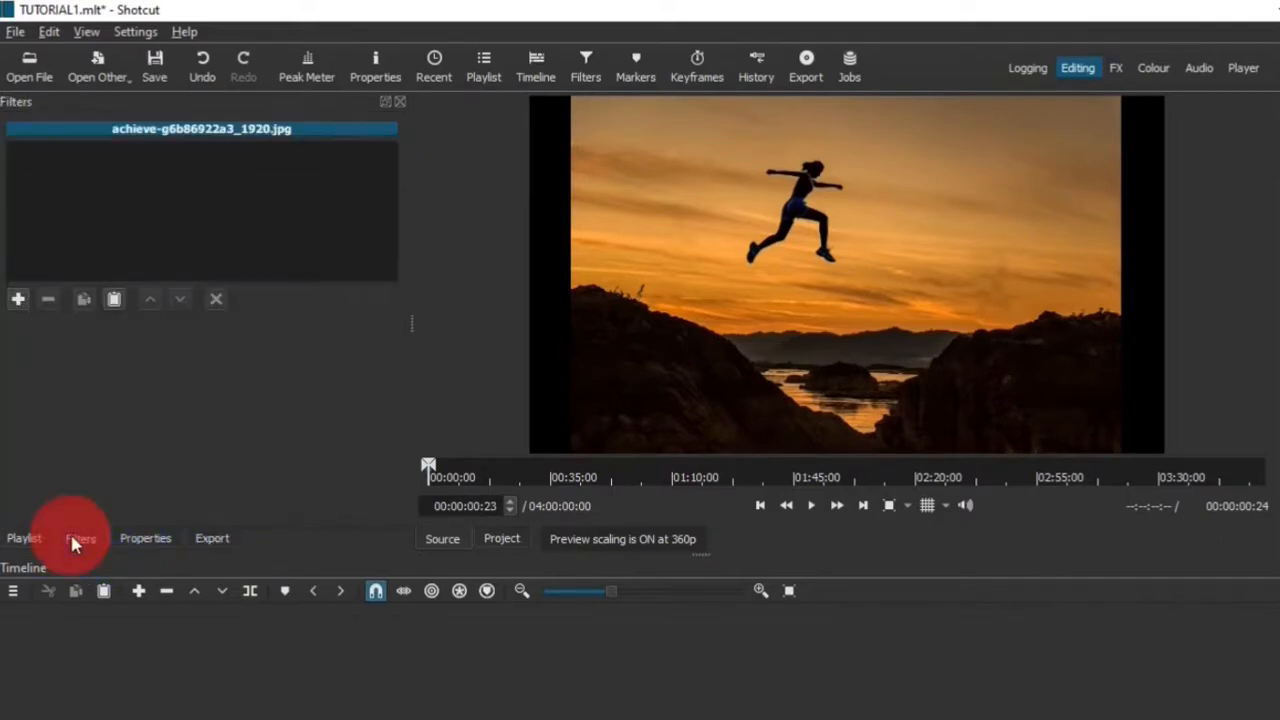
left_click(142, 537)
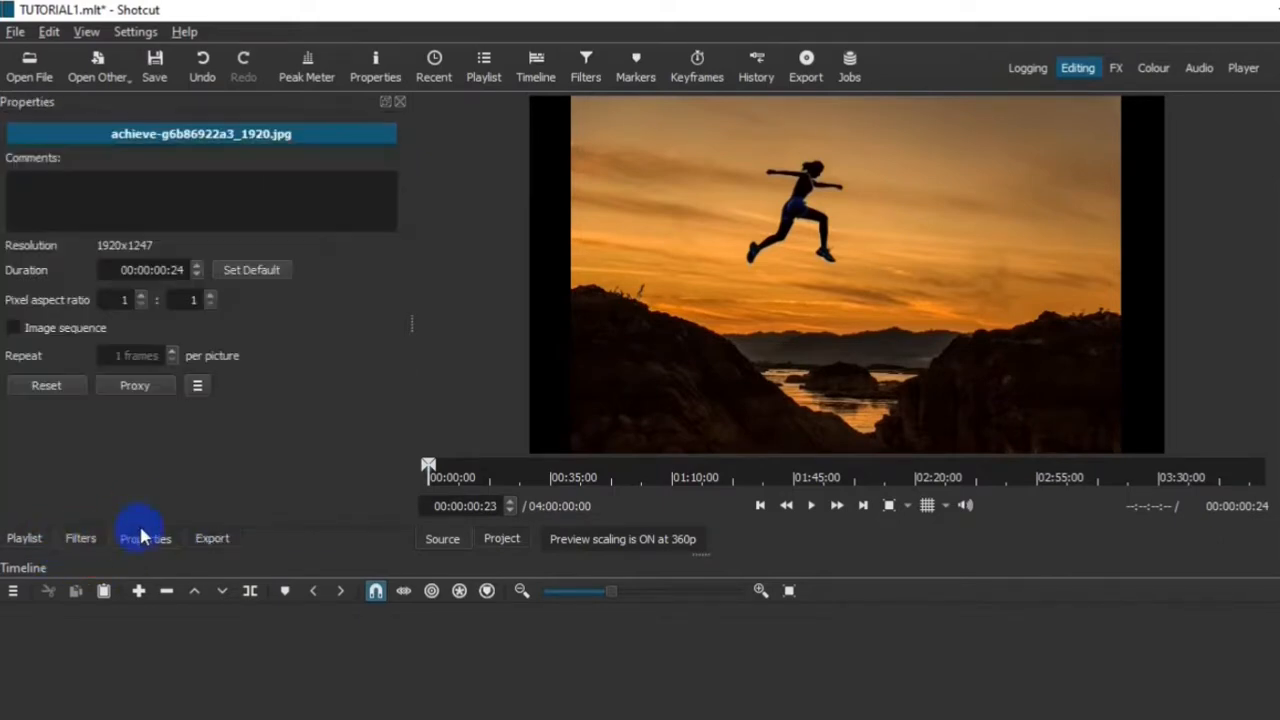
left_click(210, 539)
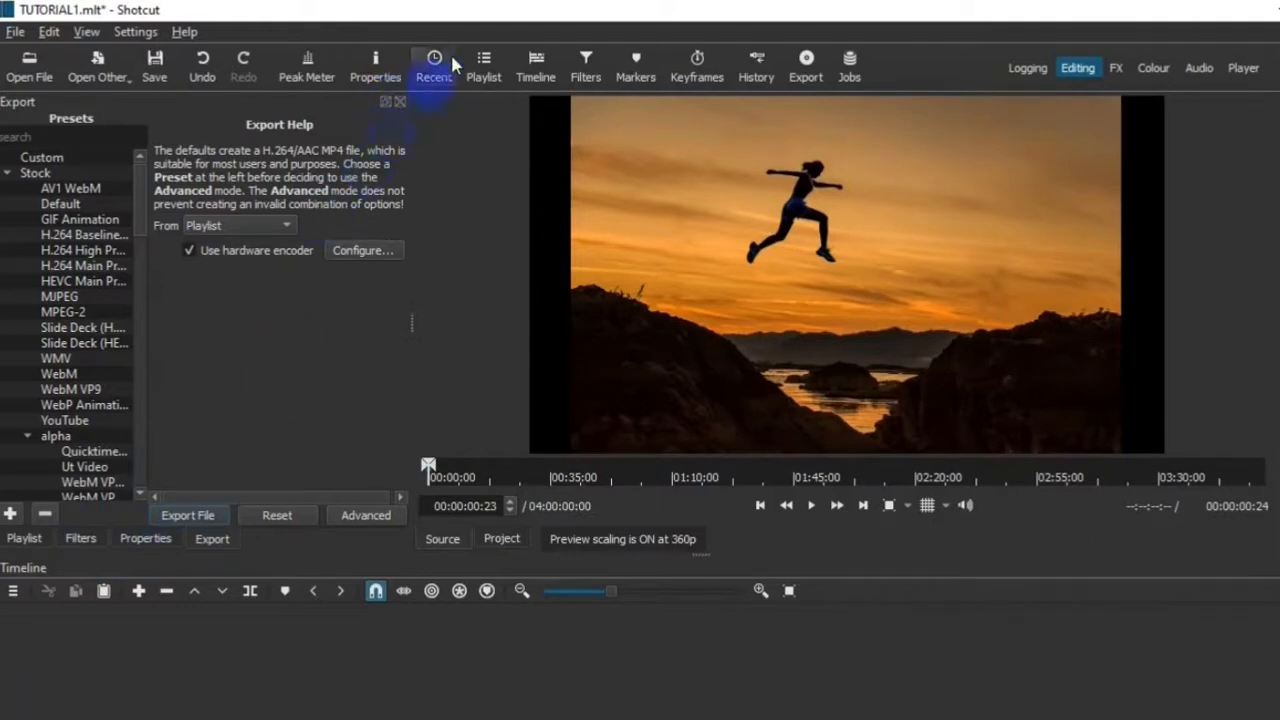
left_click(397, 101)
left_click(399, 103)
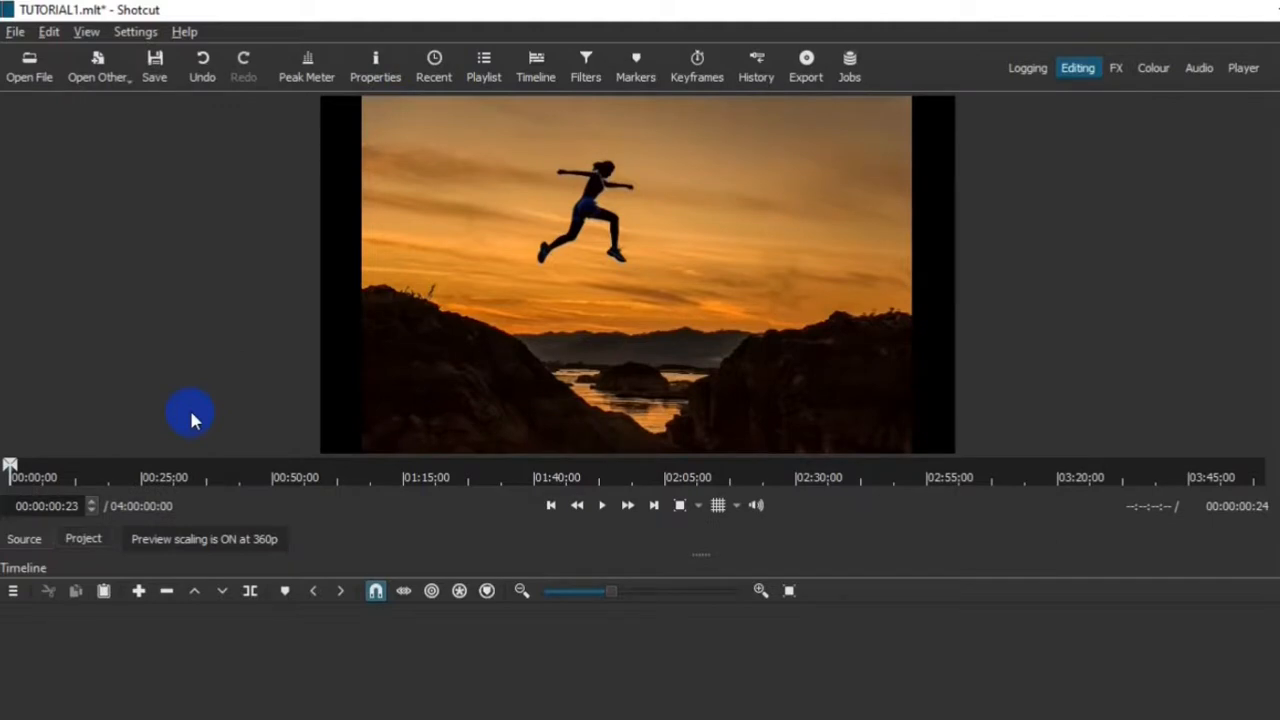
Step: Show the Playlist, Filters, Export and Properties panels again
left_click(483, 68)
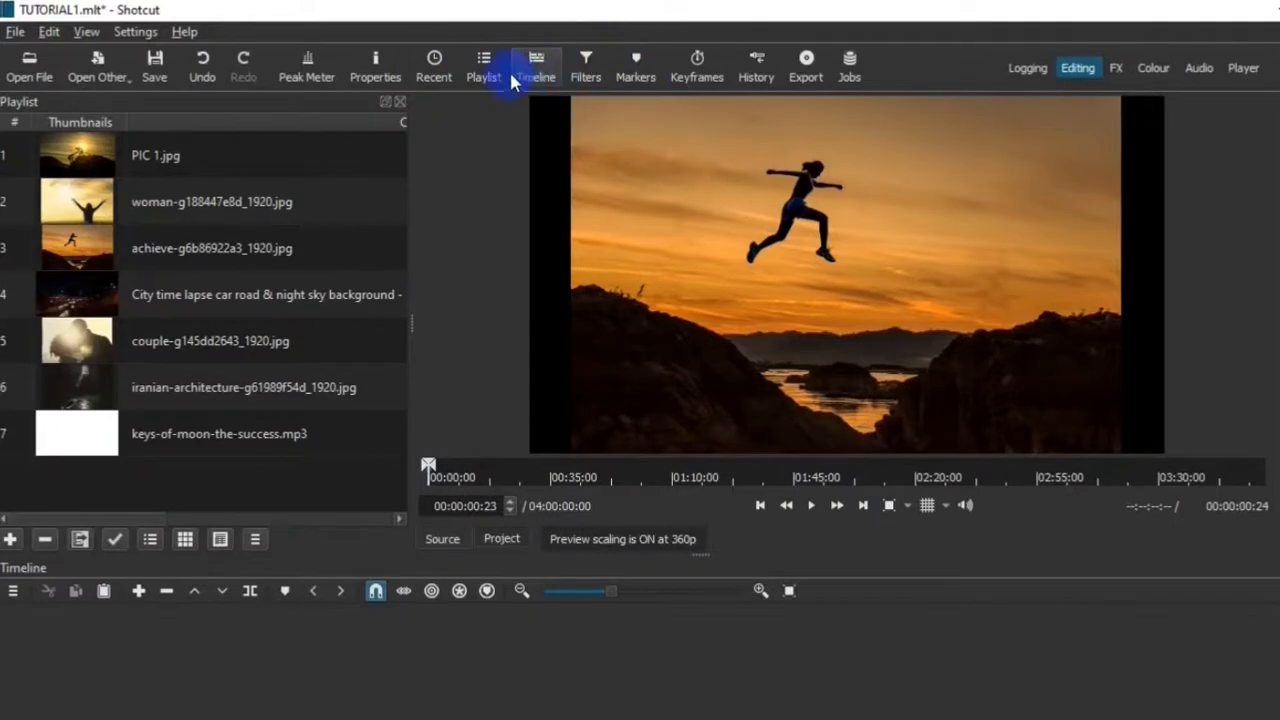
left_click(584, 63)
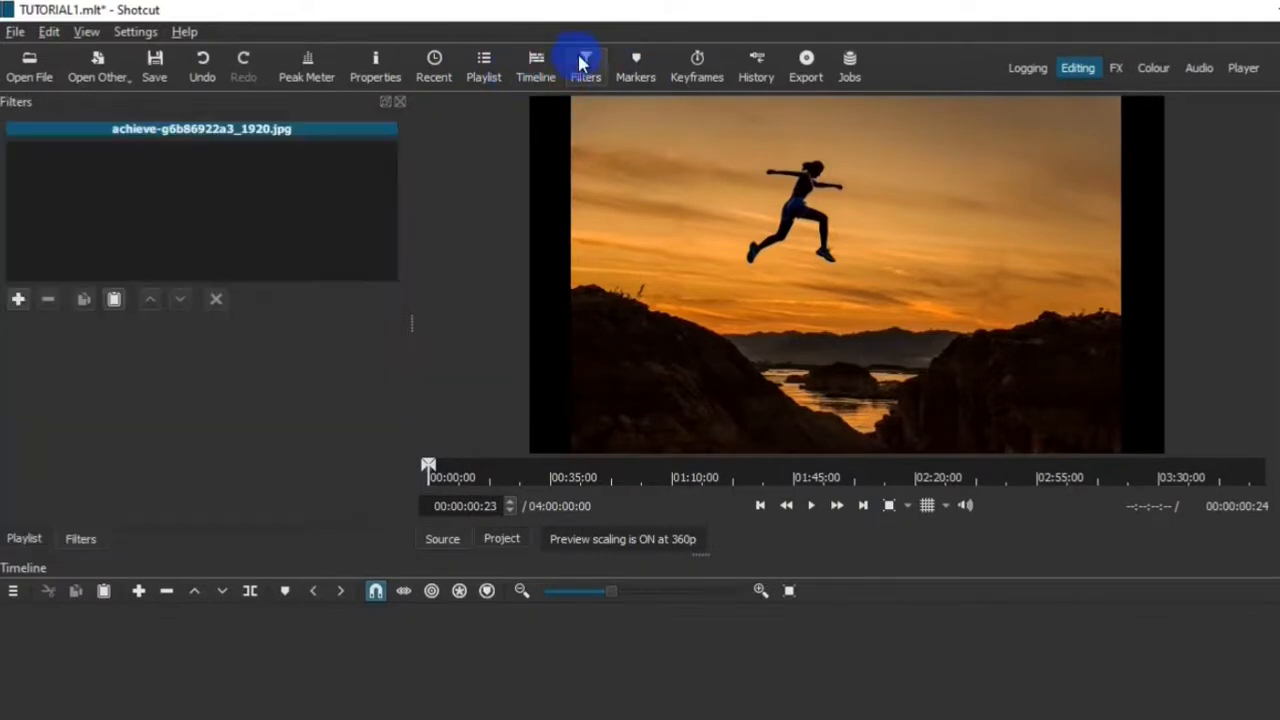
left_click(808, 62)
left_click(387, 63)
left_click(390, 143)
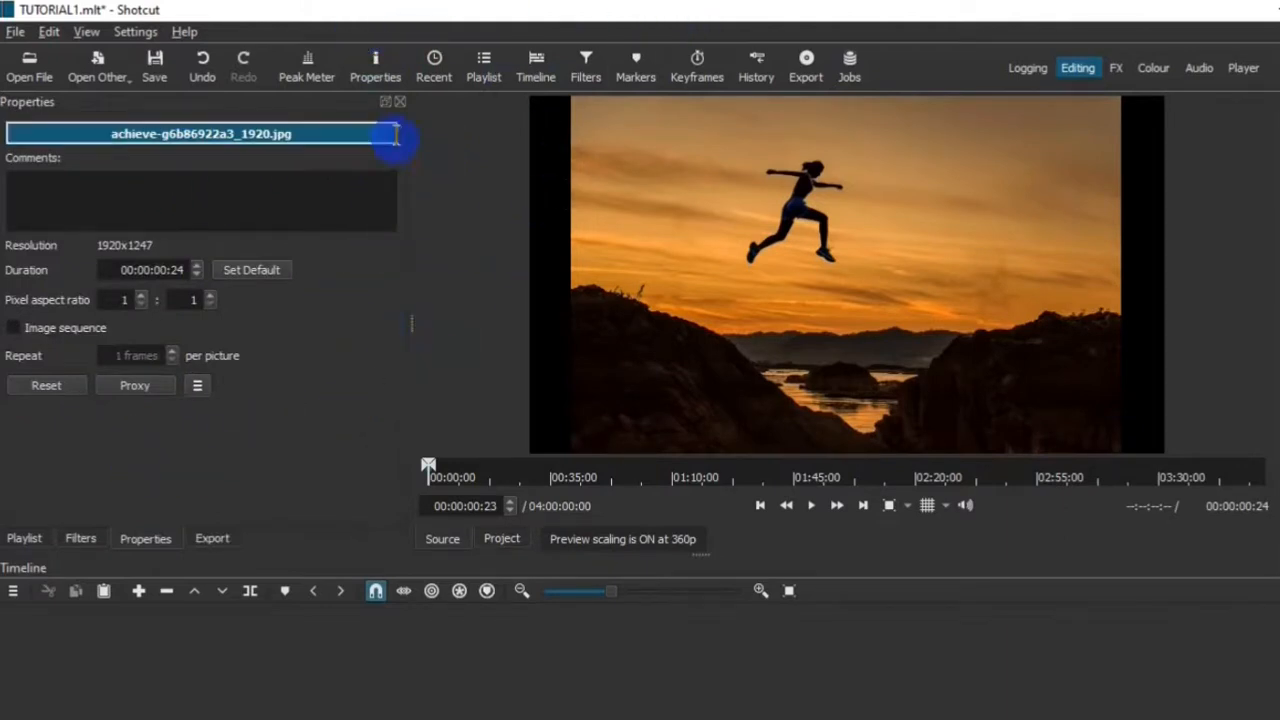
Step: Close the Properties, Export and Filters panels, keeping only the Playlist panel open
left_click(399, 102)
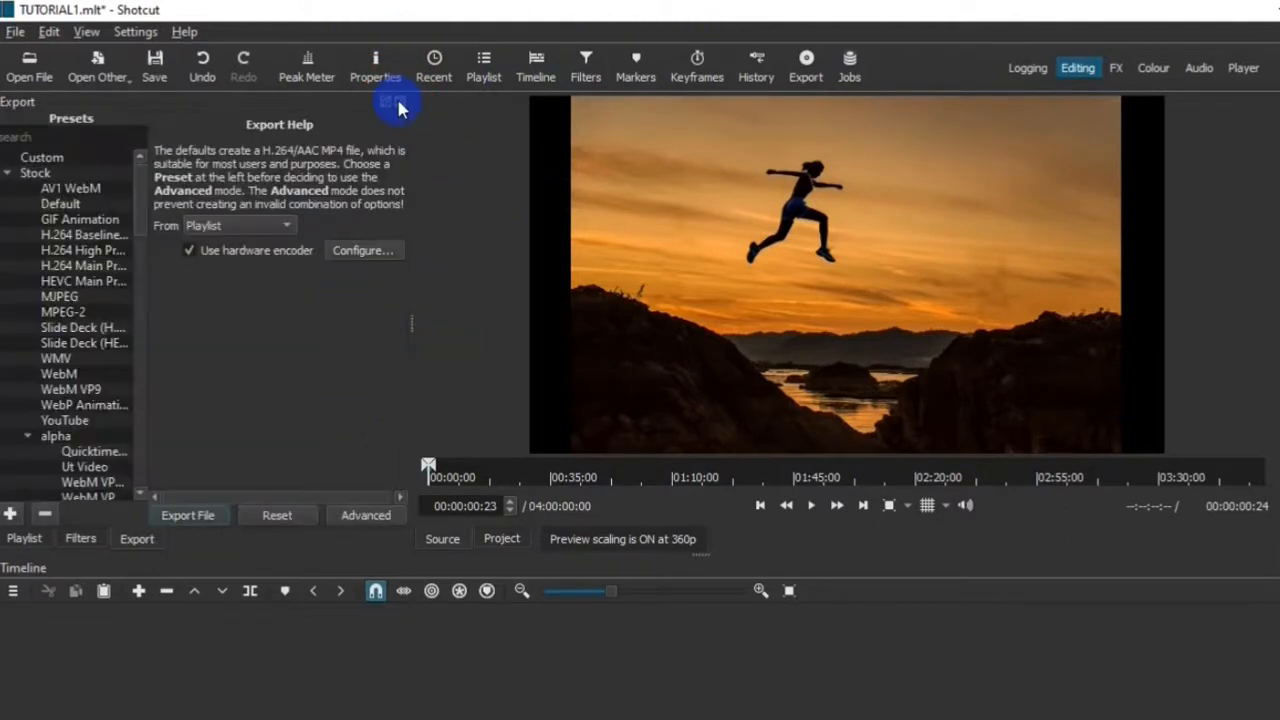
left_click(399, 104)
left_click(399, 104)
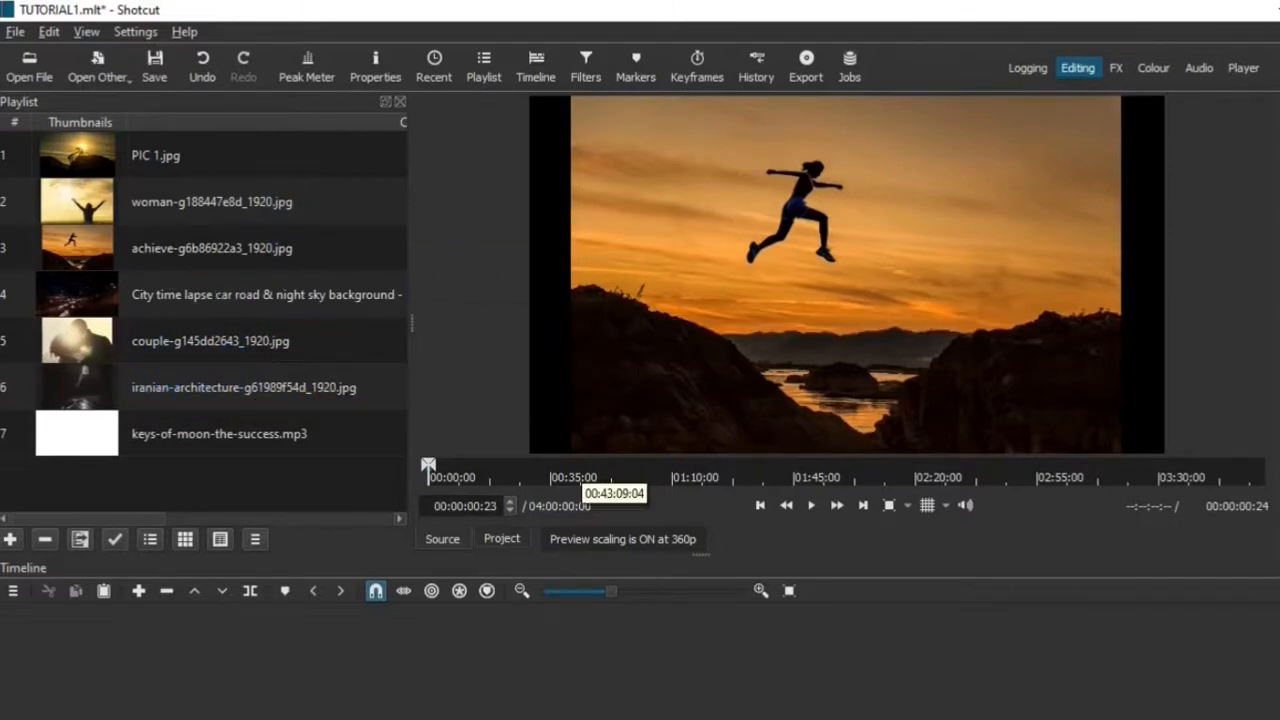
Step: Preview PIC 1.jpg and the City time lapse video in the player, pausing the video and returning it to its start
left_click_drag(183, 206, 780, 228)
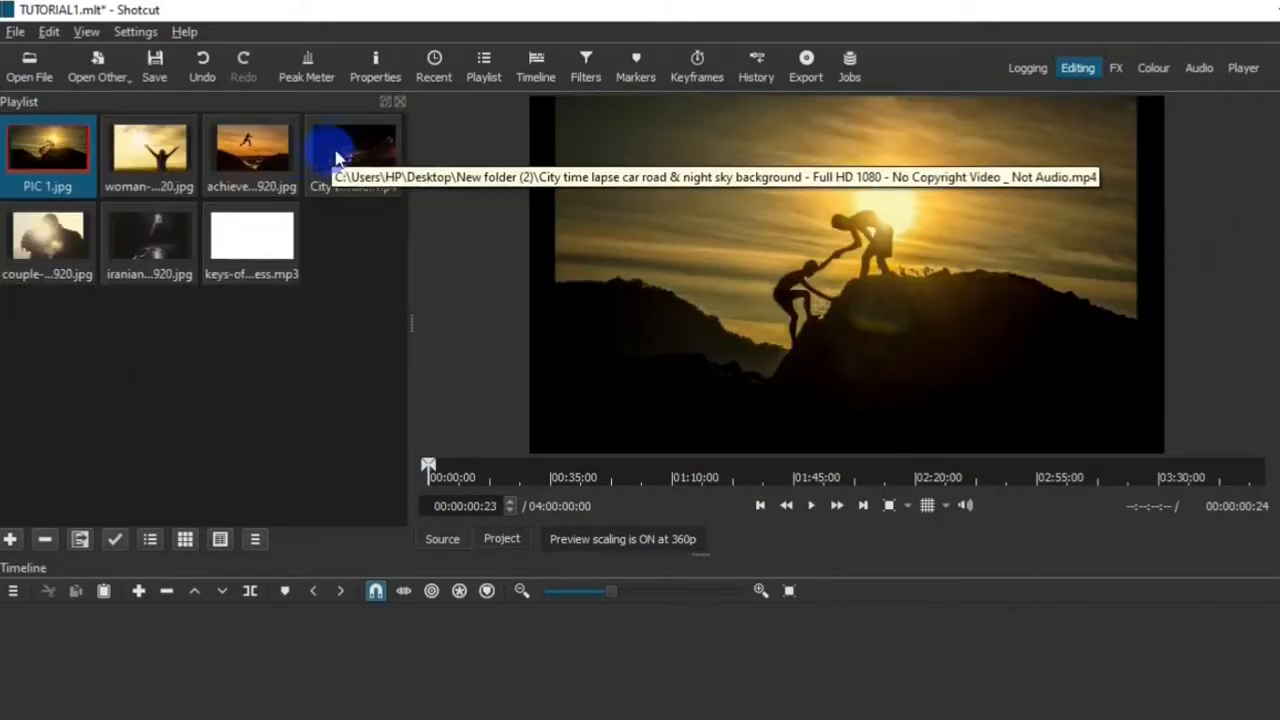
left_click_drag(362, 165, 984, 191)
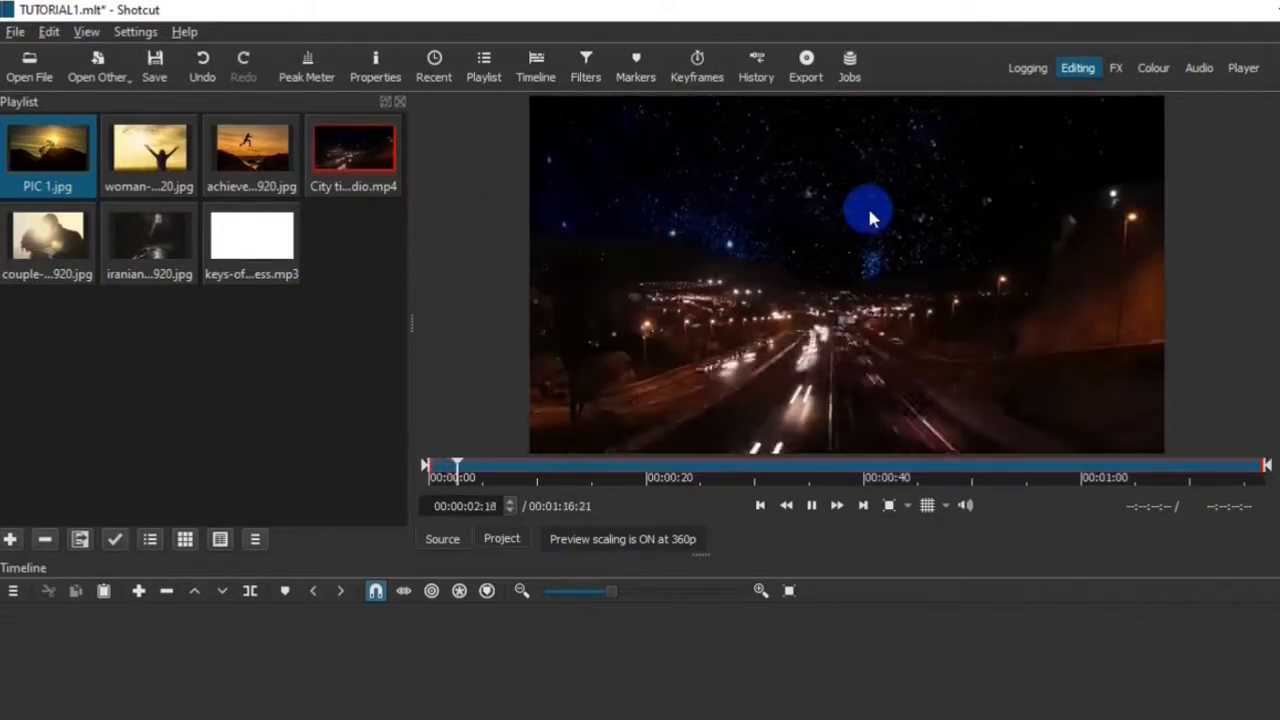
key("space")
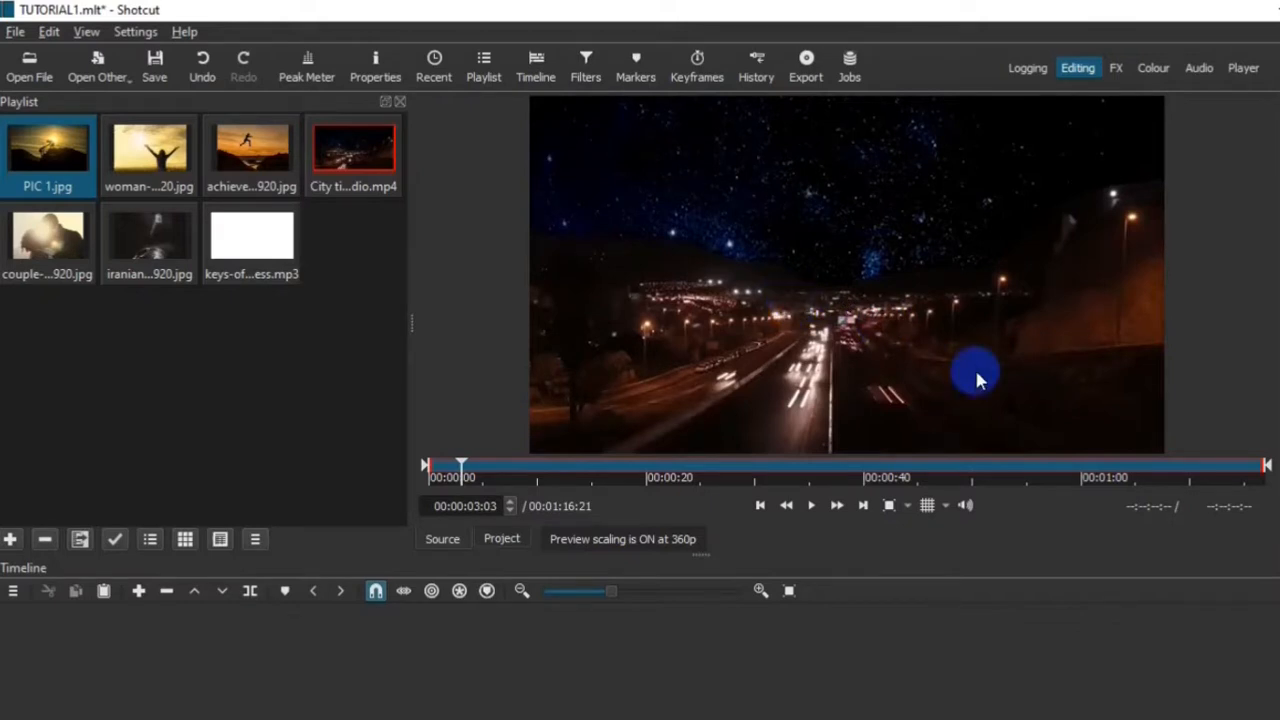
key("Home")
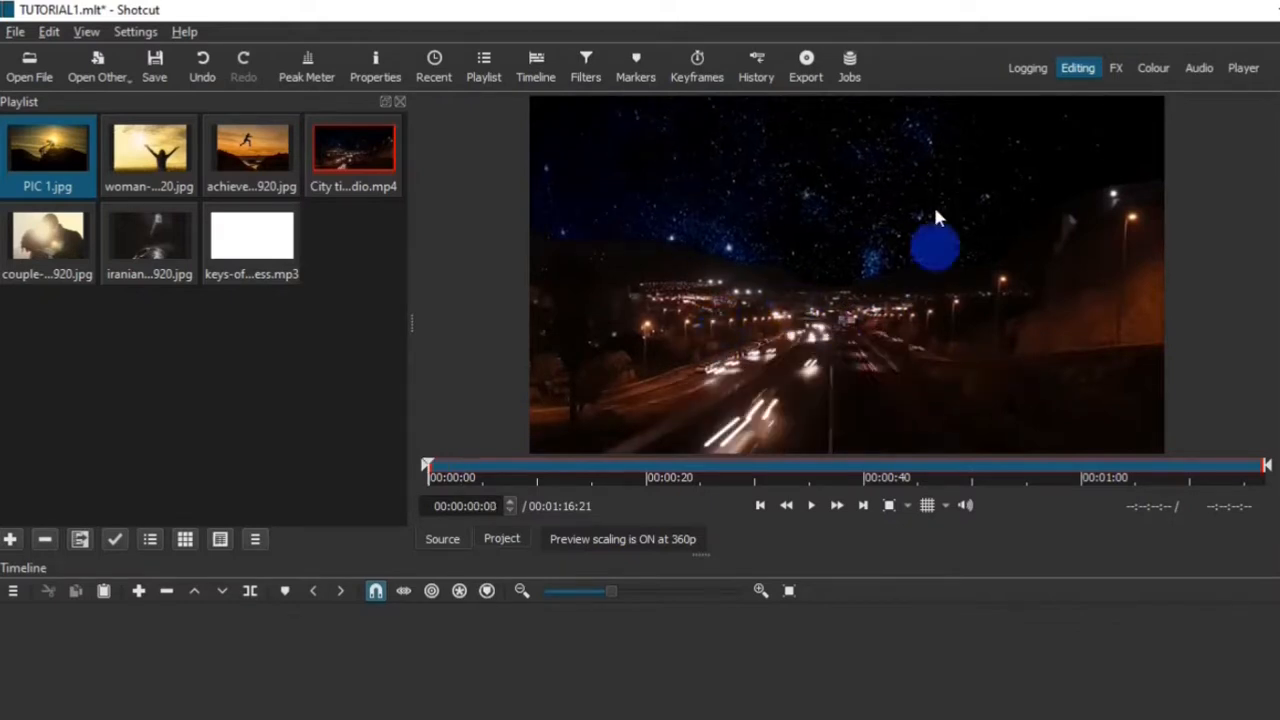
Step: Trim the City time lapse video in the source player with an in point at 00:00:19:00 and an out point at about 00:00:40:14
left_click_drag(614, 470, 640, 475)
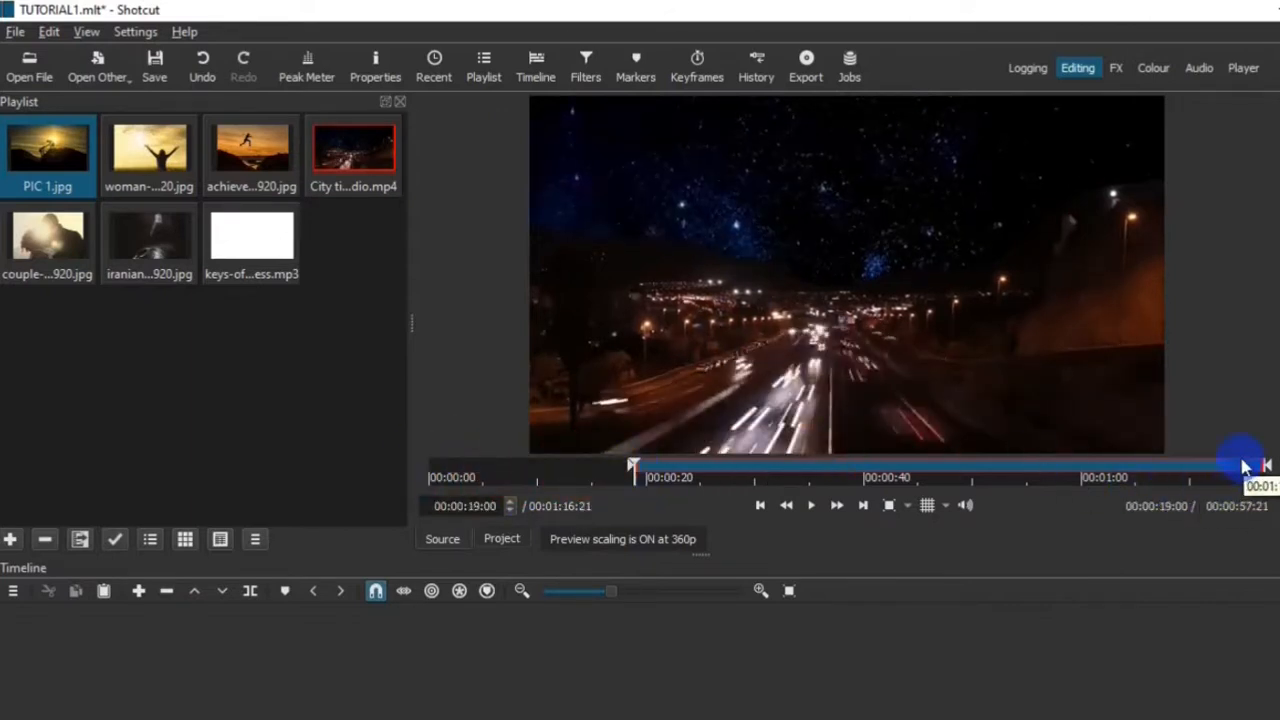
left_click_drag(1265, 470, 872, 505)
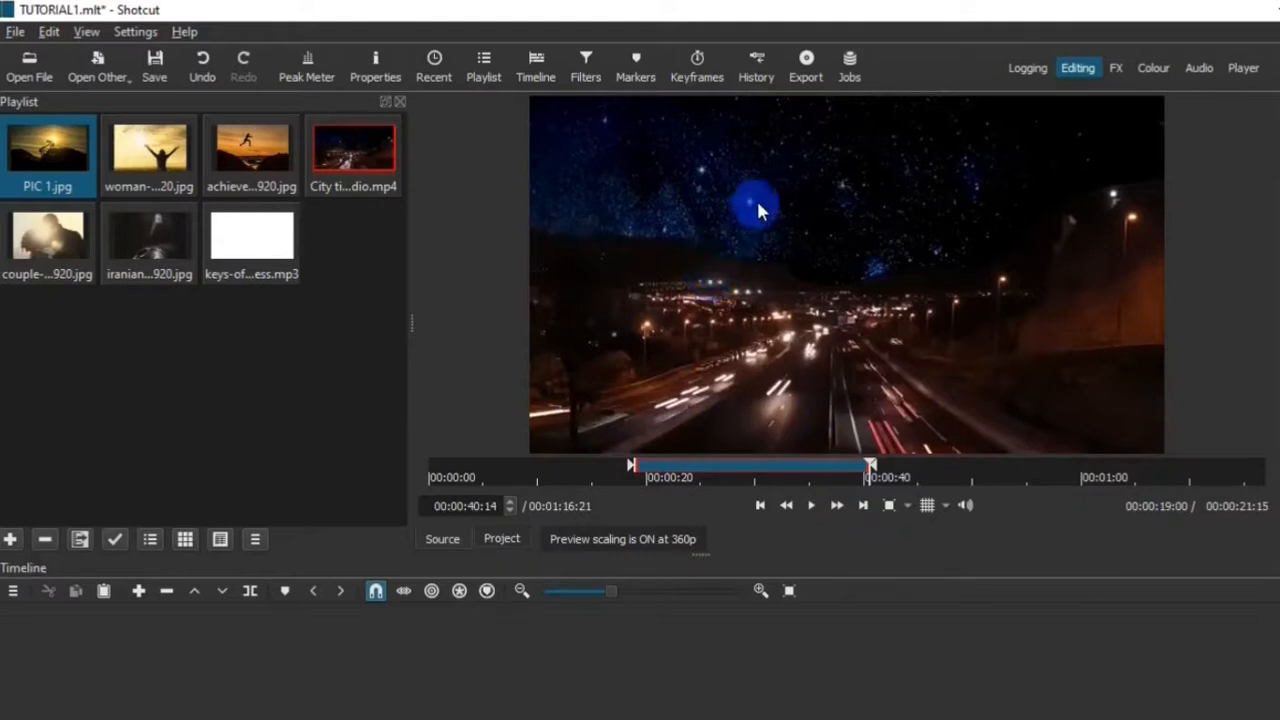
Step: Place the trimmed City time lapse clip at the start of the V1 track on the timeline
left_click_drag(725, 278, 158, 645)
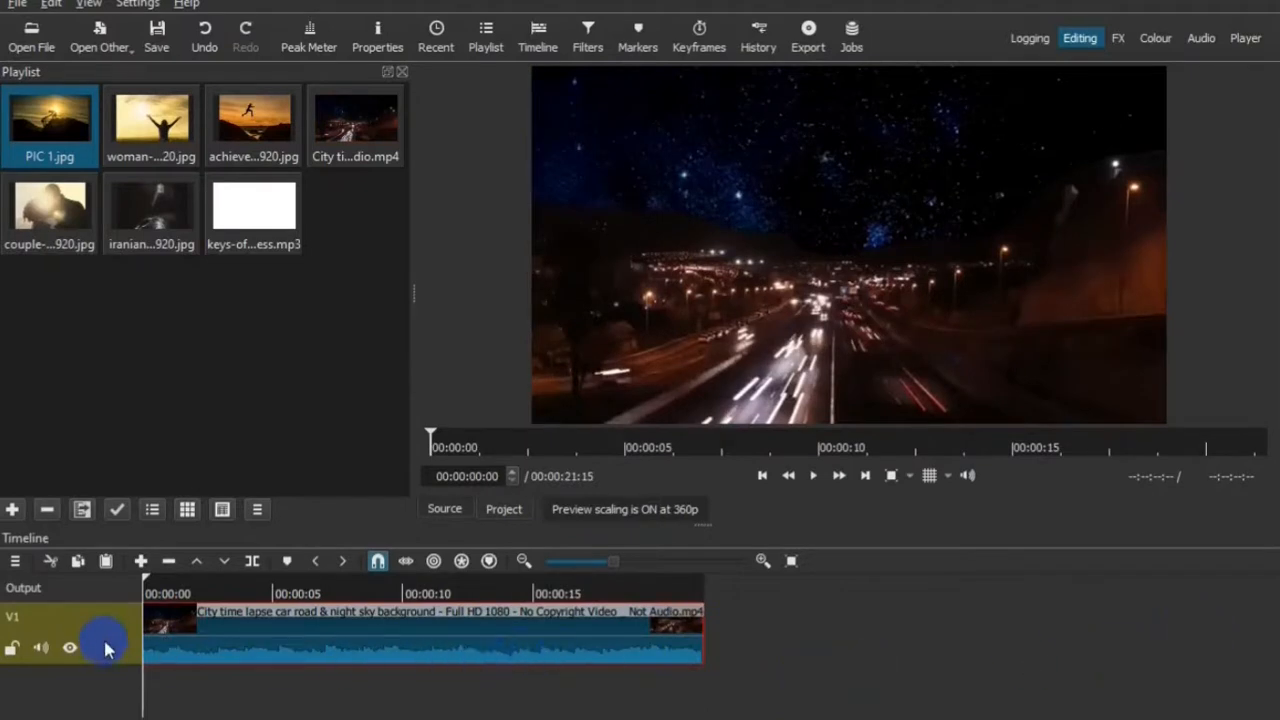
key("ctrl+z")
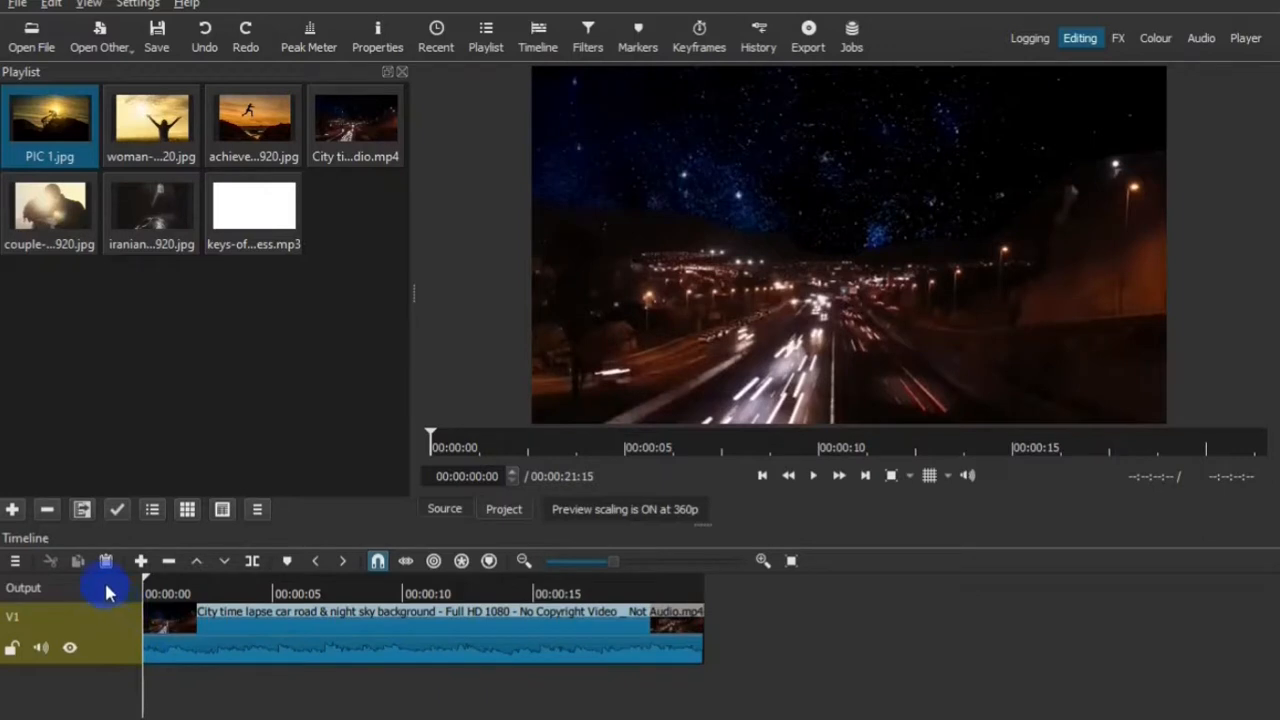
Step: Add a second video track to the timeline above the City time lapse clip
right_click(108, 592)
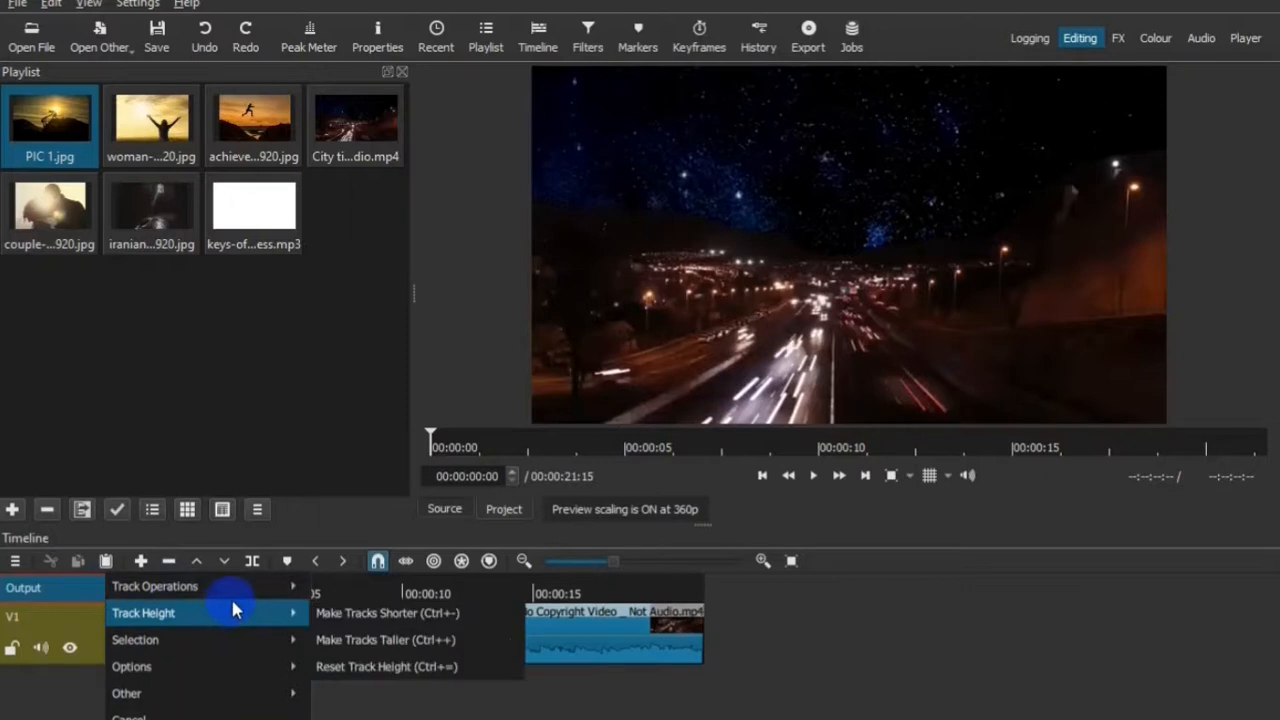
mouse_move(210, 598)
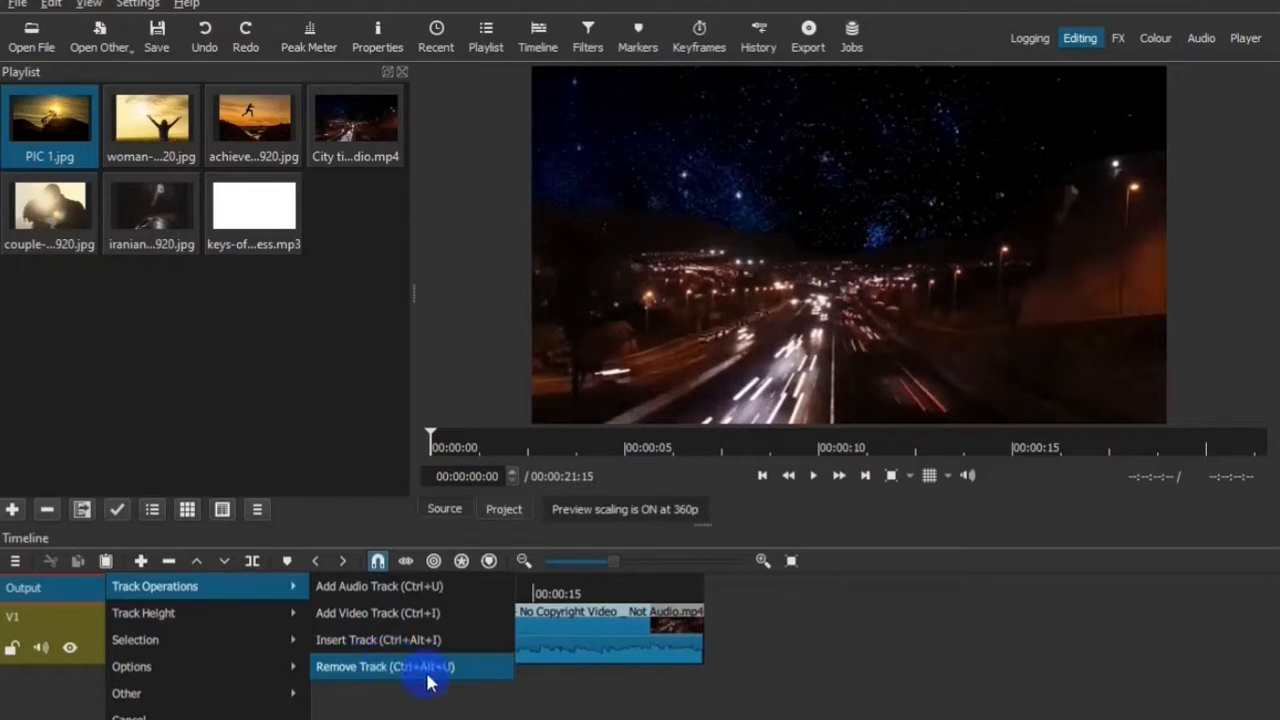
left_click(457, 614)
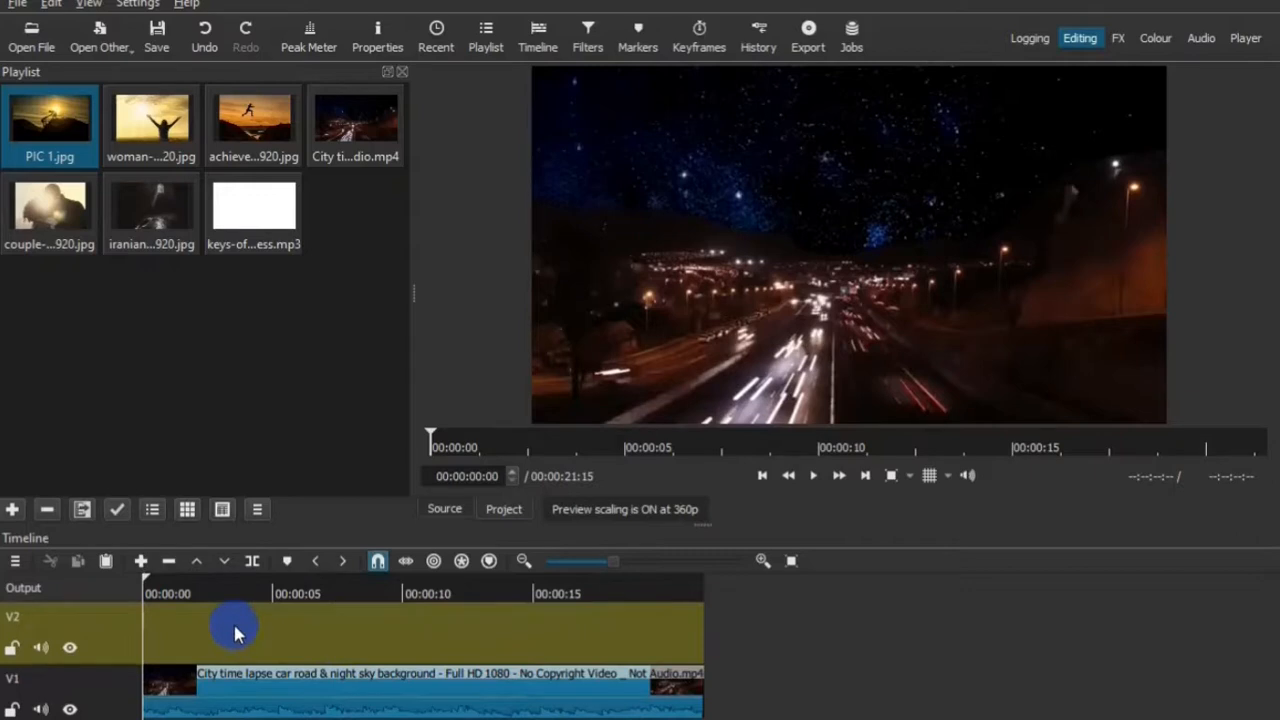
Step: Add an audio track to the timeline
right_click(90, 584)
mouse_move(254, 587)
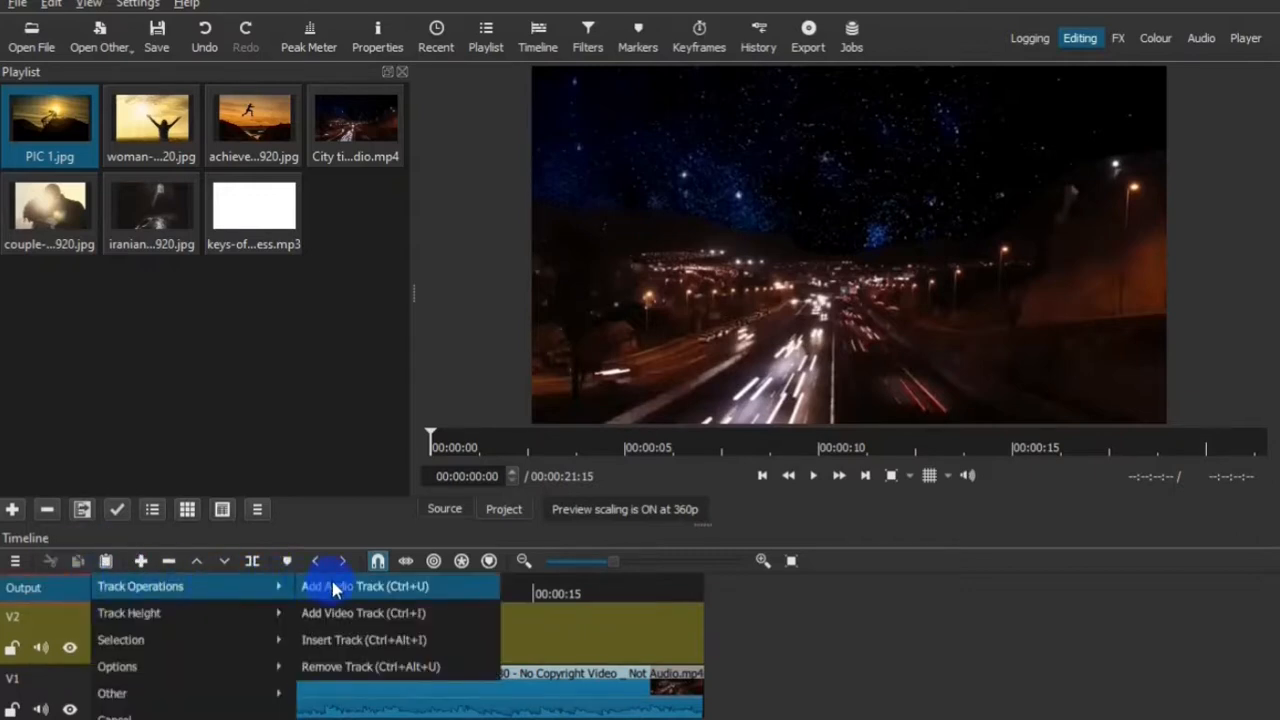
left_click(366, 589)
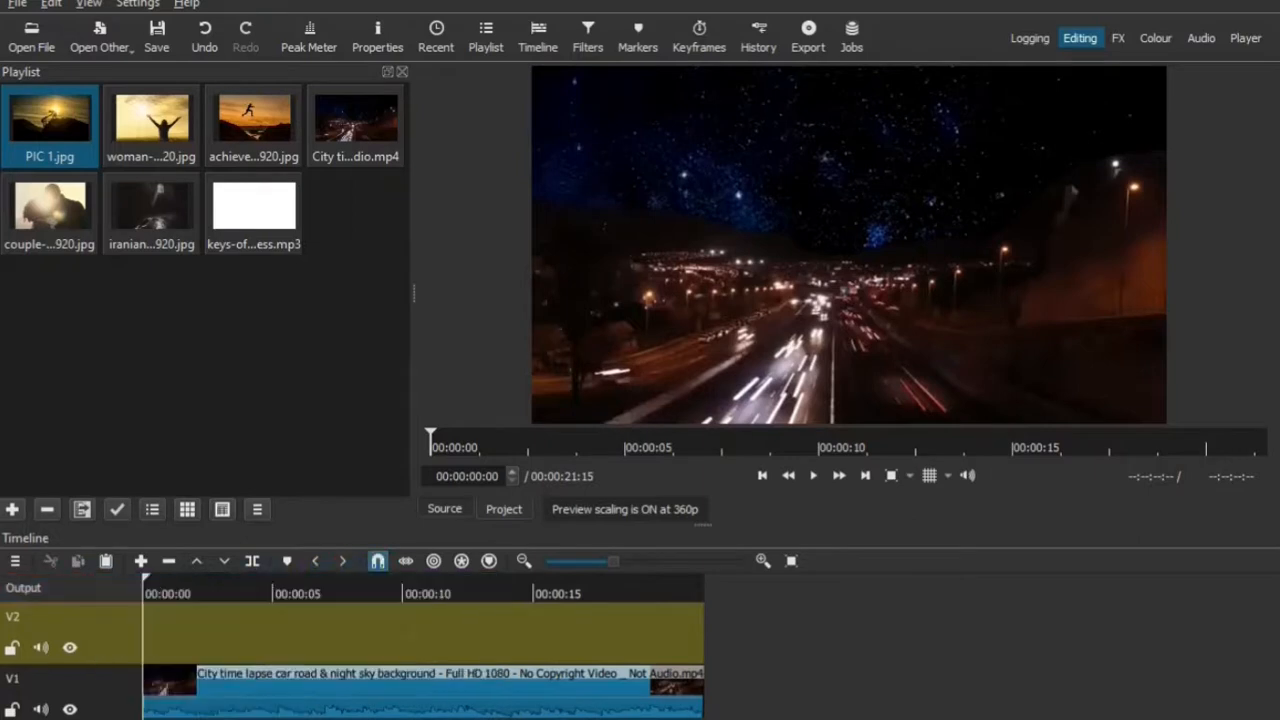
key("ctrl+i")
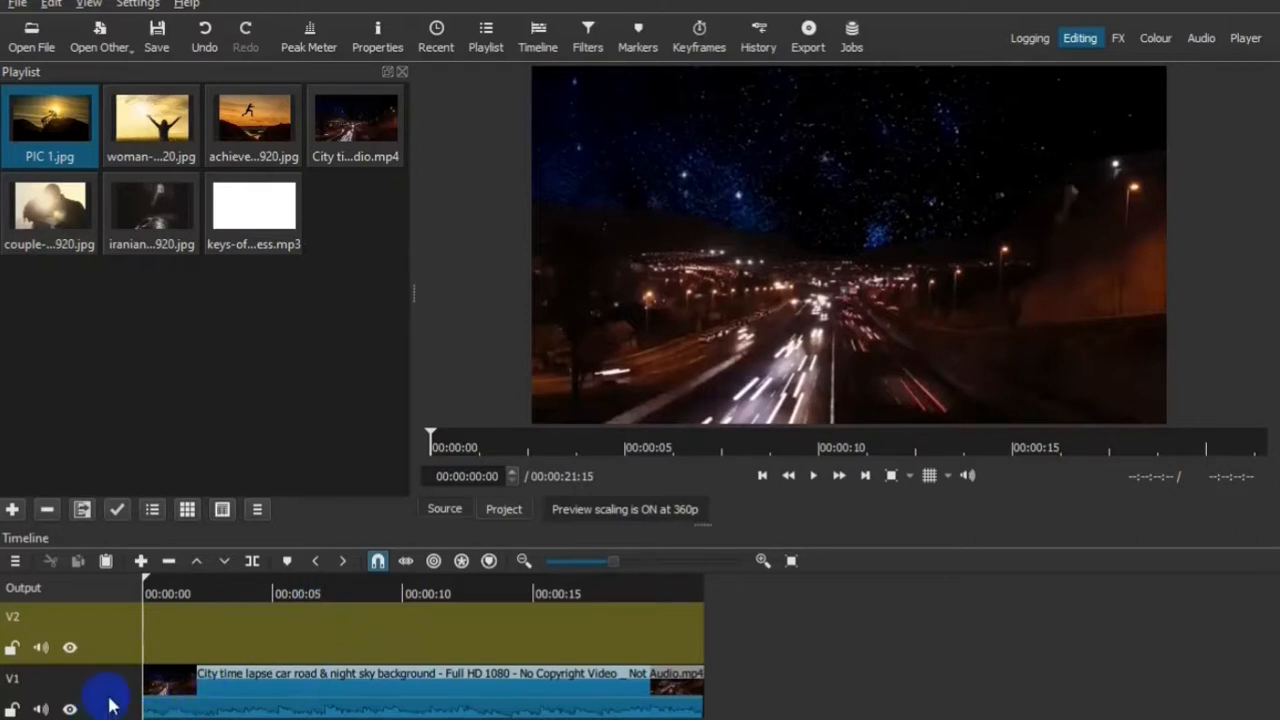
Step: Select the City time lapse clip and switch the current track back and forth between V1 and V2
left_click(381, 689)
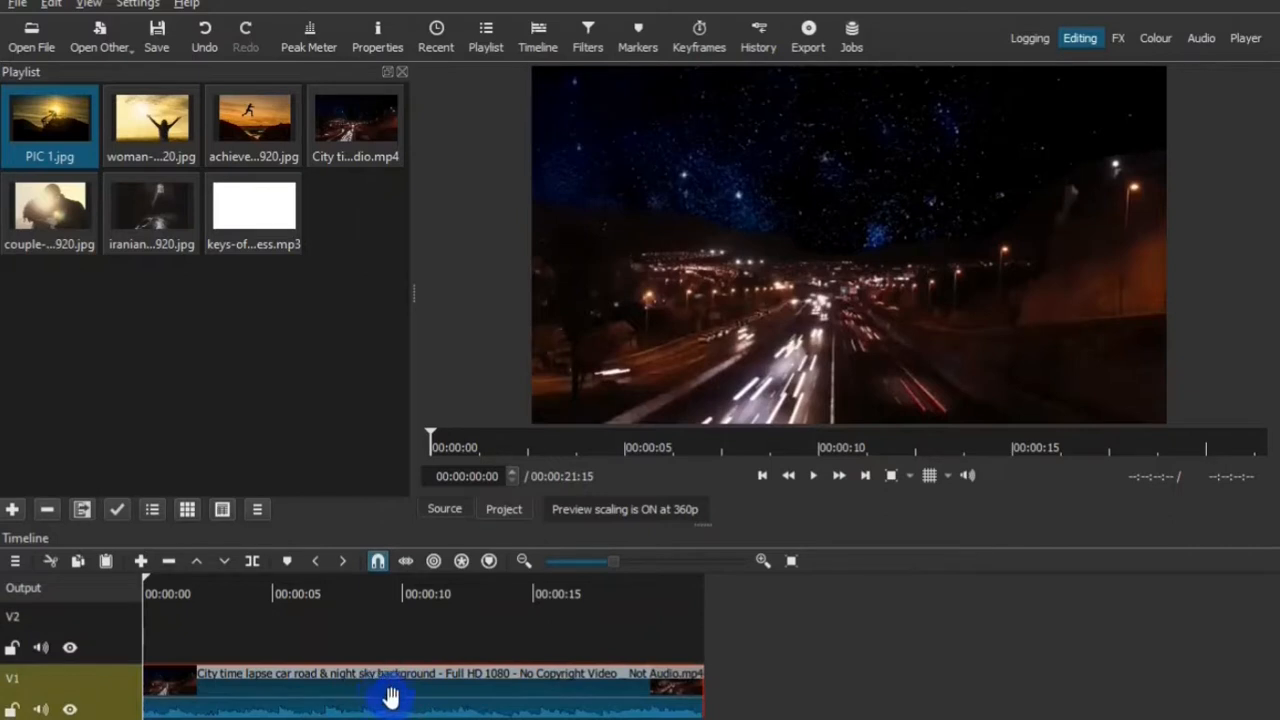
key("Up")
key("Down")
key("Up")
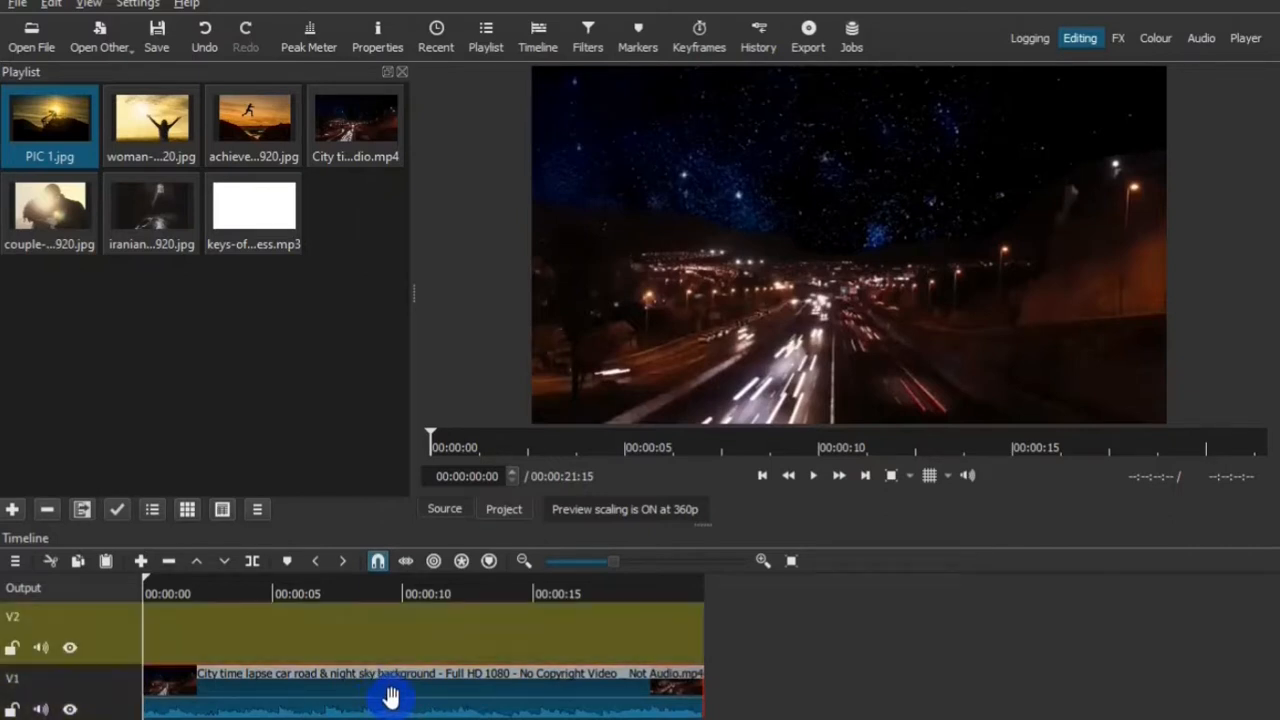
key("Down")
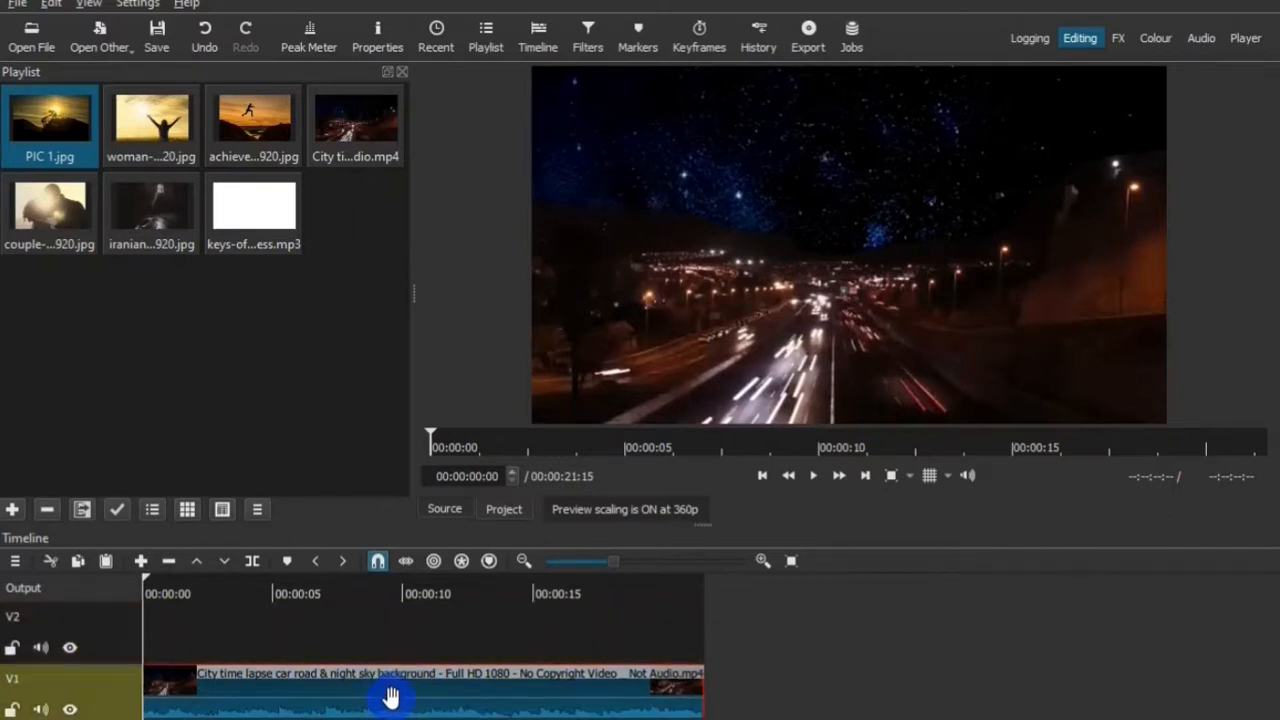
key("Up")
key("Down")
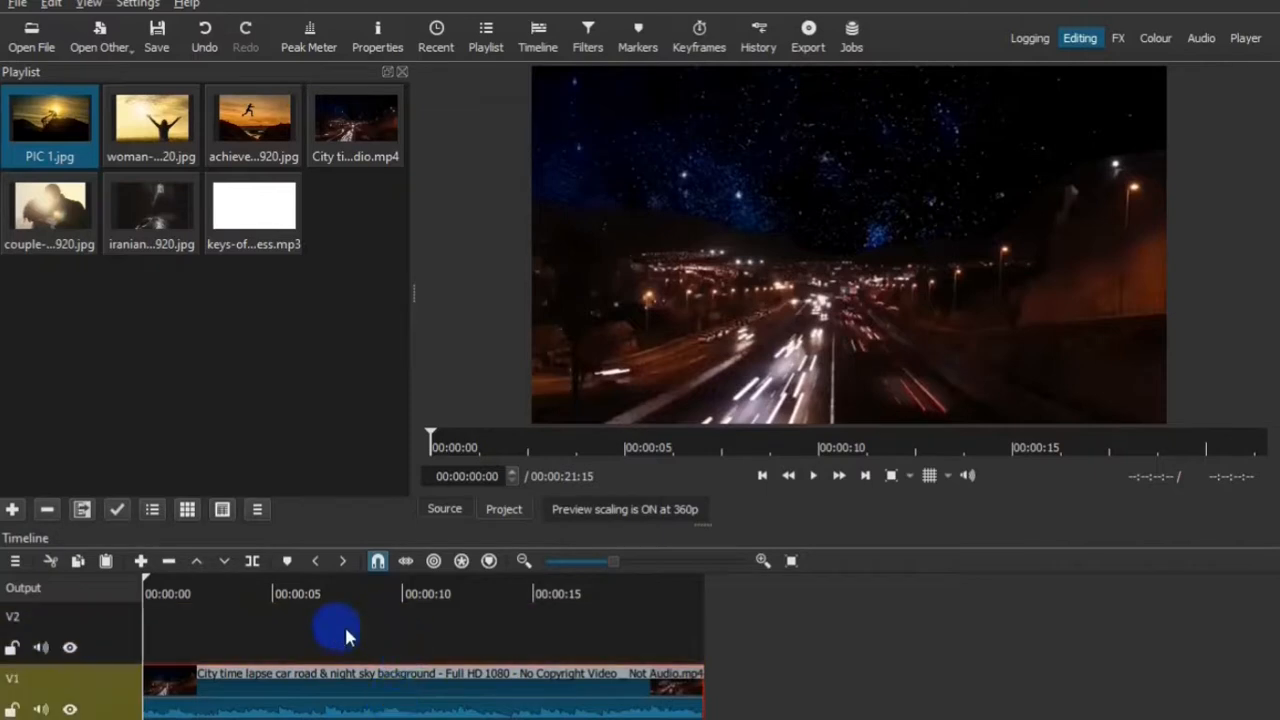
Step: Remove the empty V2 video track from the timeline
left_click(278, 638)
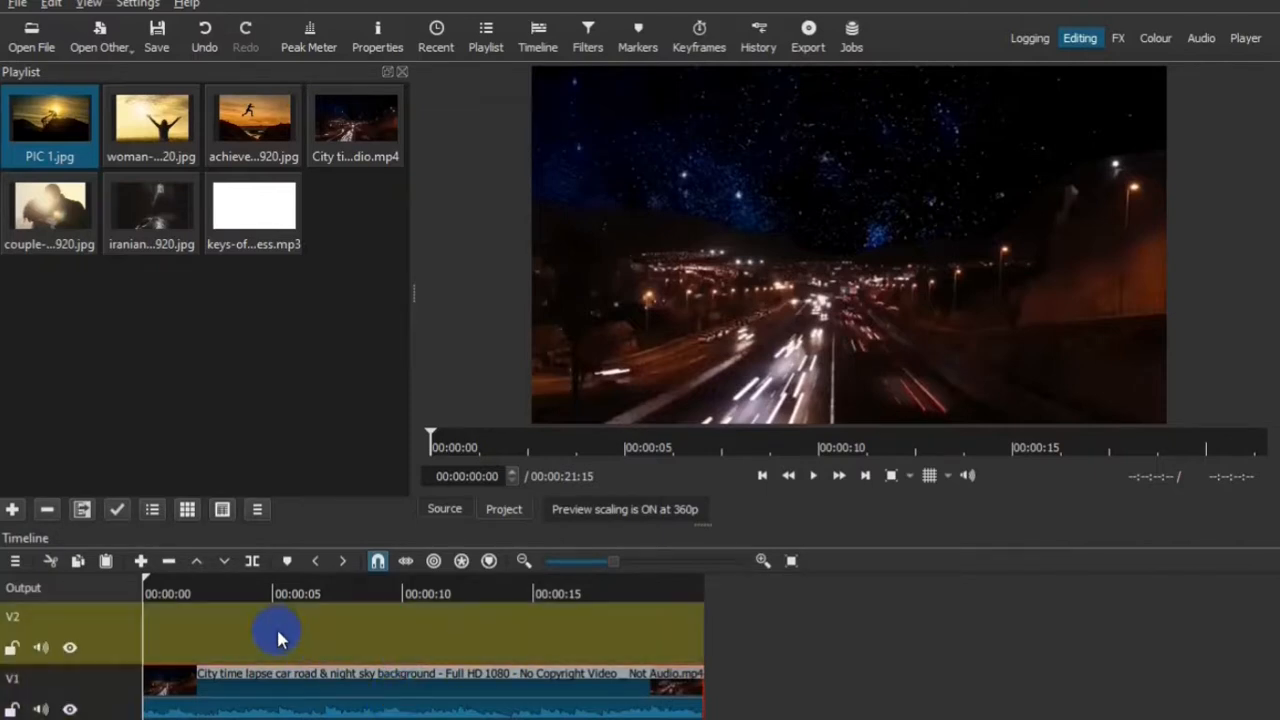
right_click(279, 637)
mouse_move(355, 590)
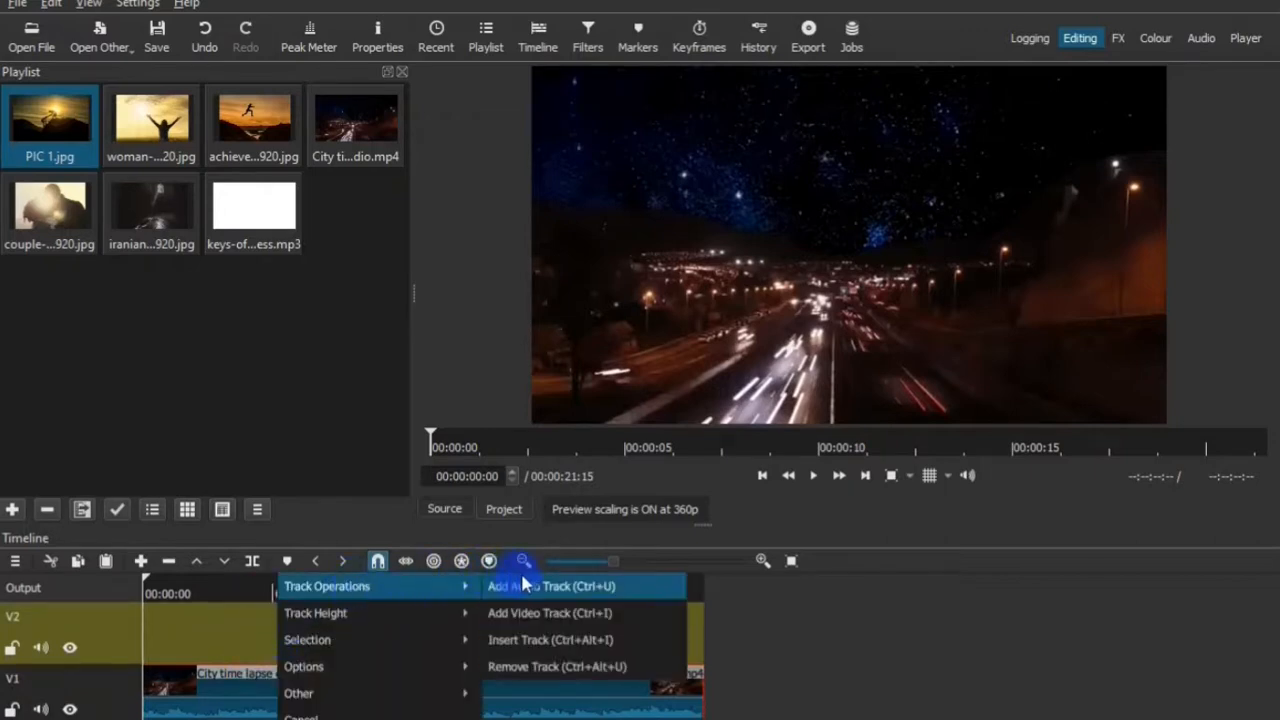
left_click(533, 667)
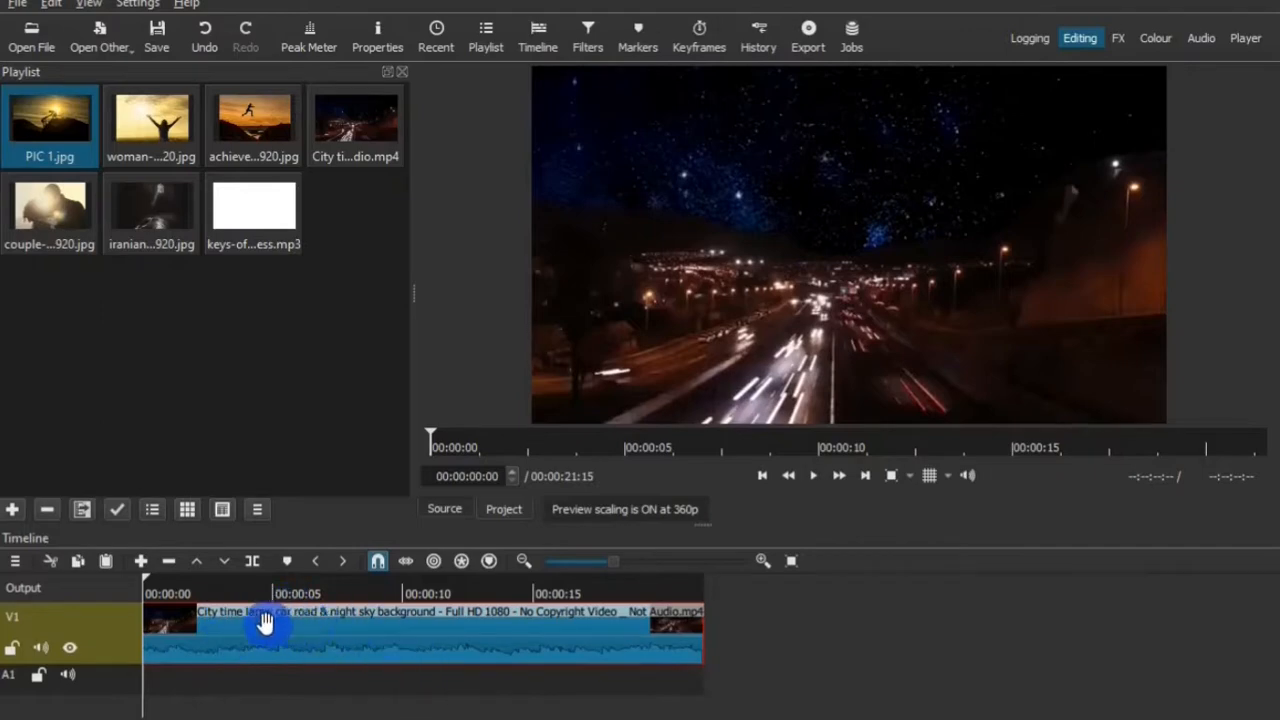
Step: Split the City time lapse clip at 00:00:03:24 and select each of the two pieces in turn
left_click_drag(178, 592, 247, 597)
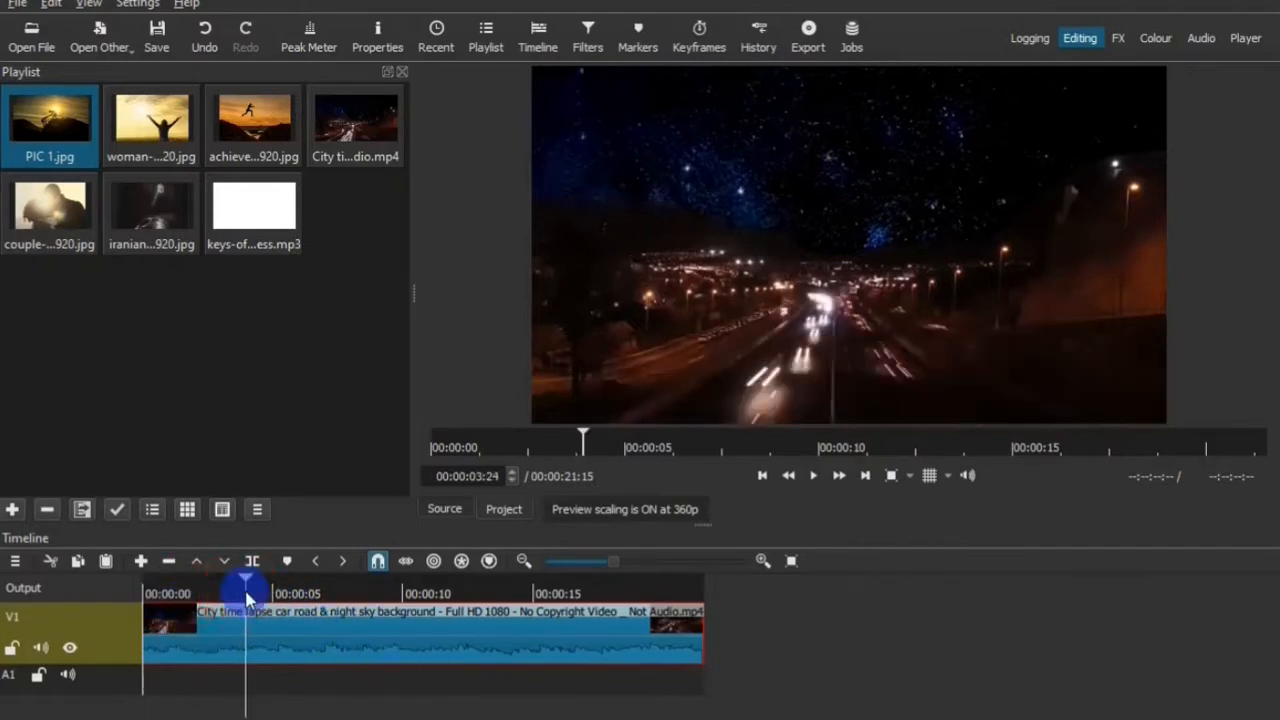
right_click(240, 646)
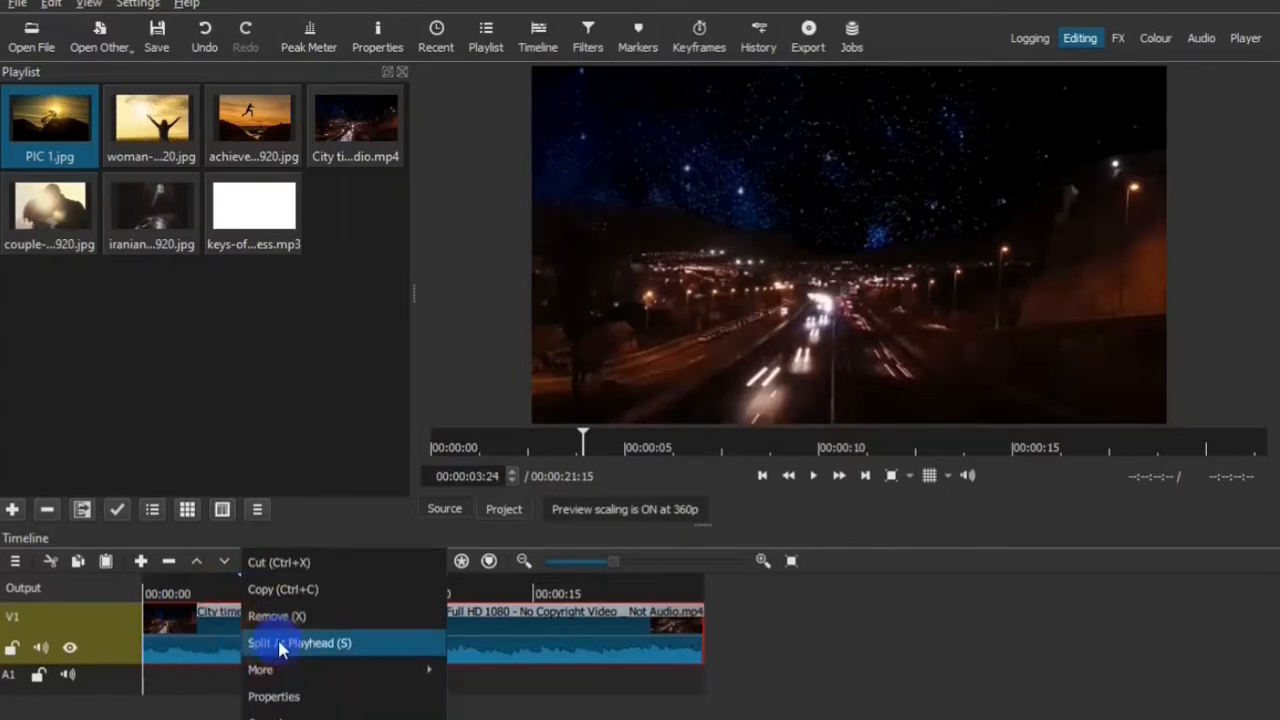
left_click(279, 642)
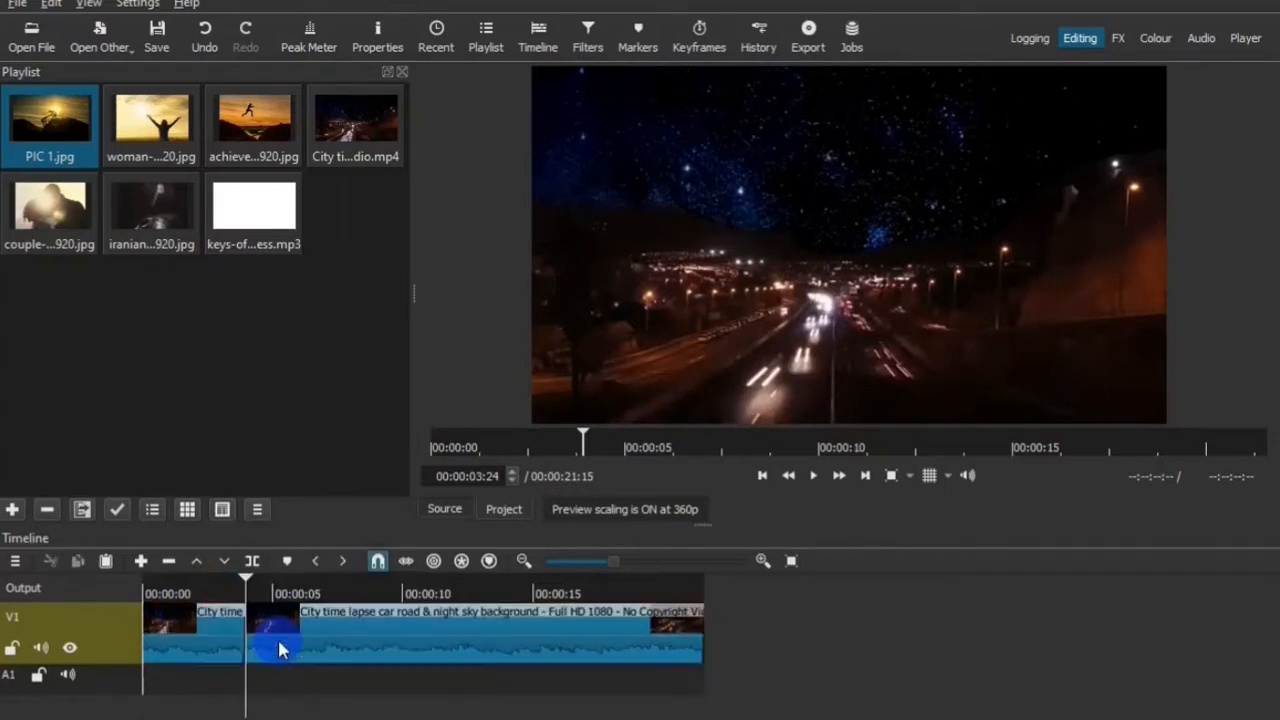
left_click(214, 643)
left_click(443, 634)
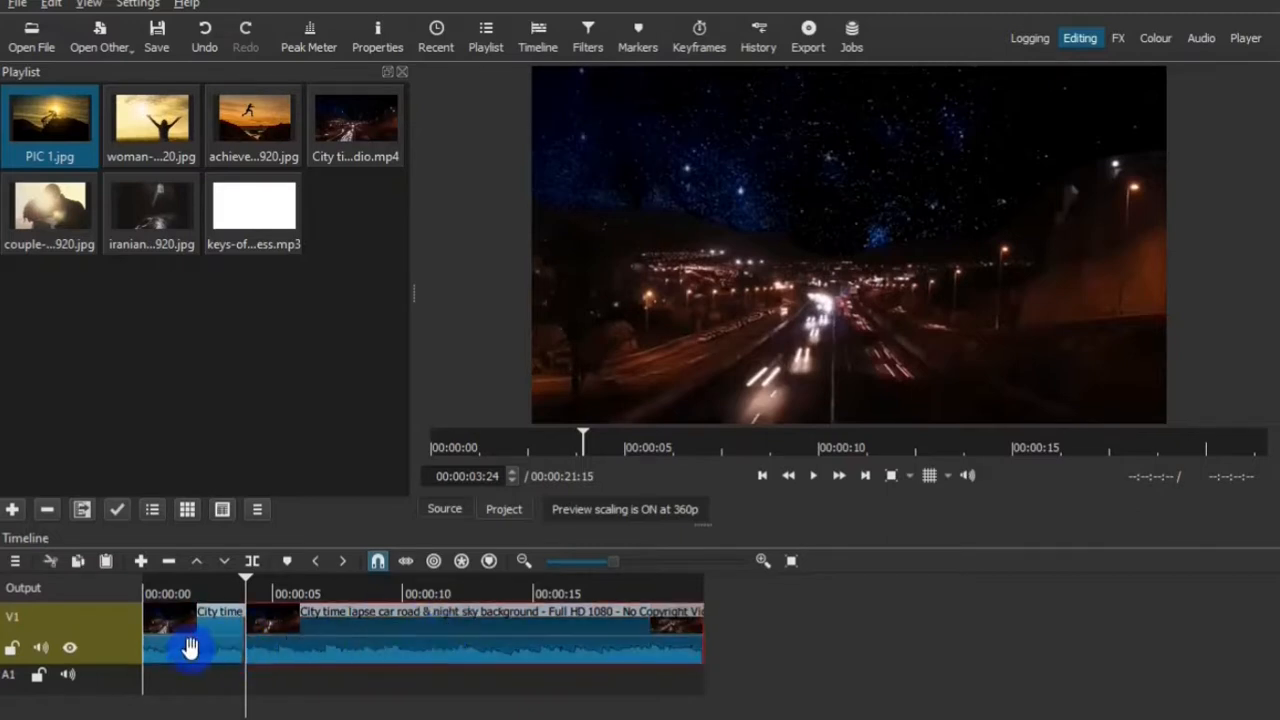
Step: Try removing the first piece of the split City time lapse clip, and undo the removal
left_click(190, 649)
right_click(173, 631)
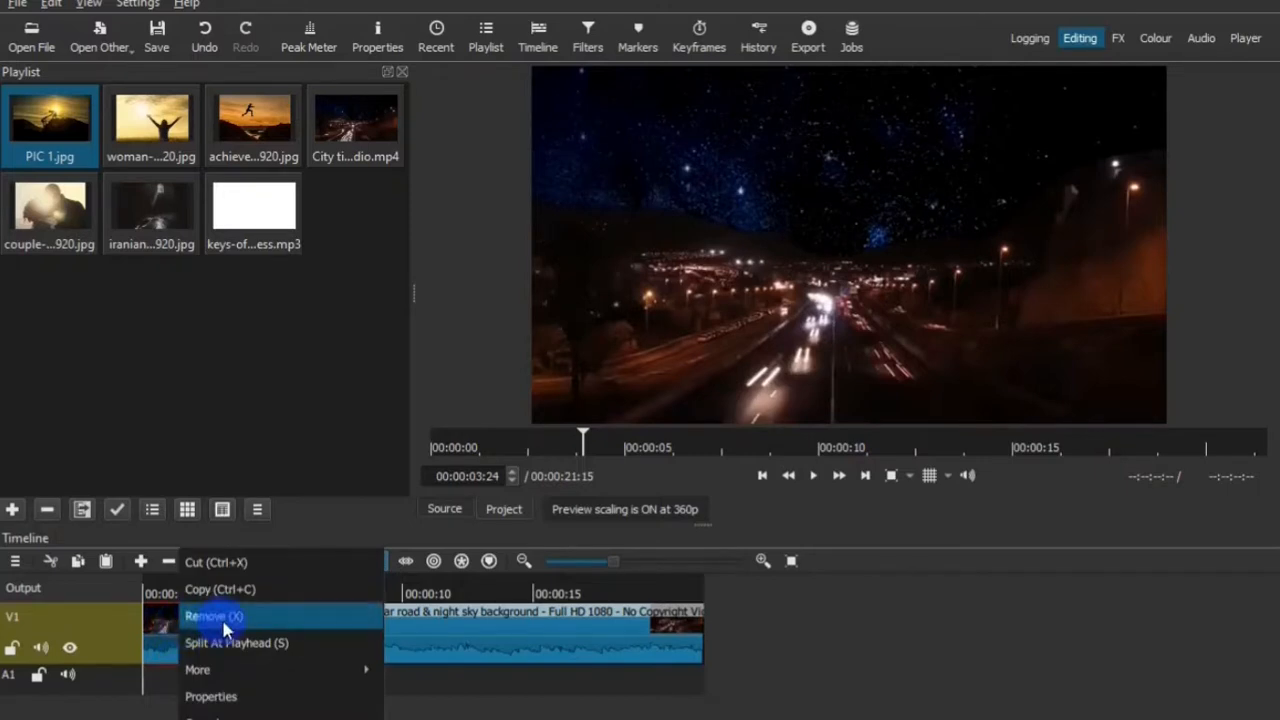
left_click(221, 616)
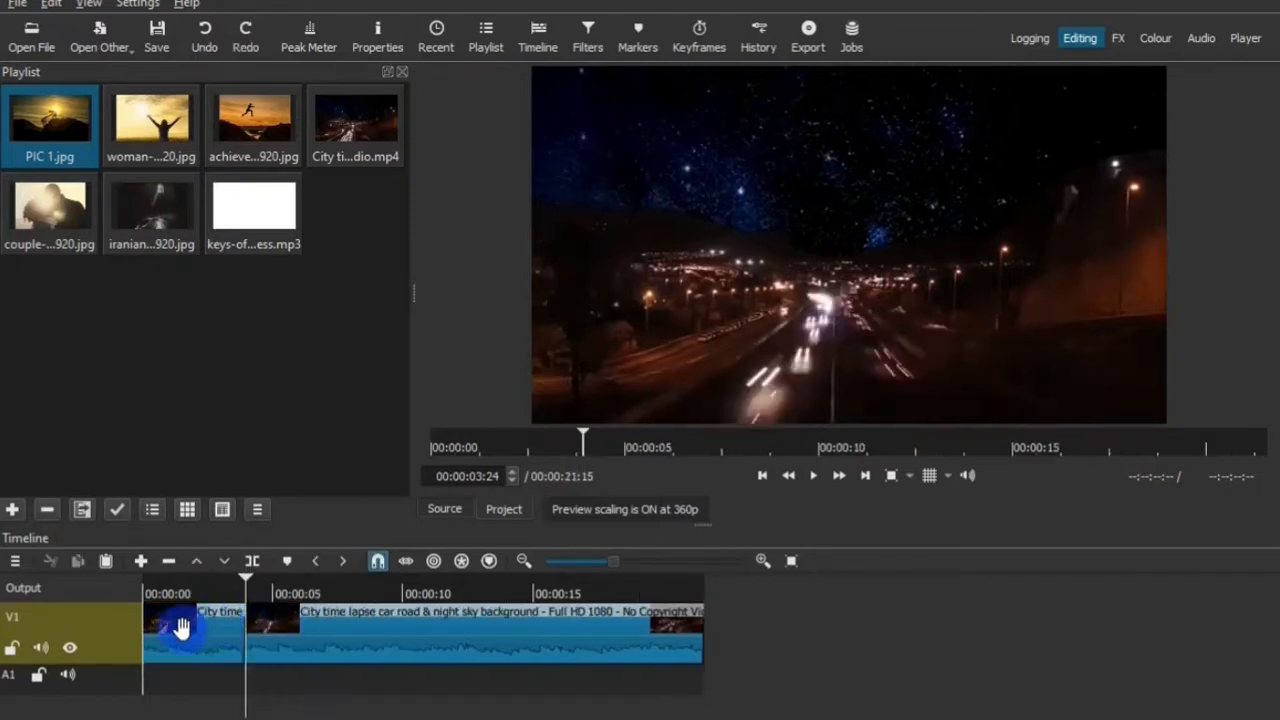
Step: Delete the first piece of the split clip and remove the gap left in front of the second piece
left_click(181, 627)
key("BackSpace")
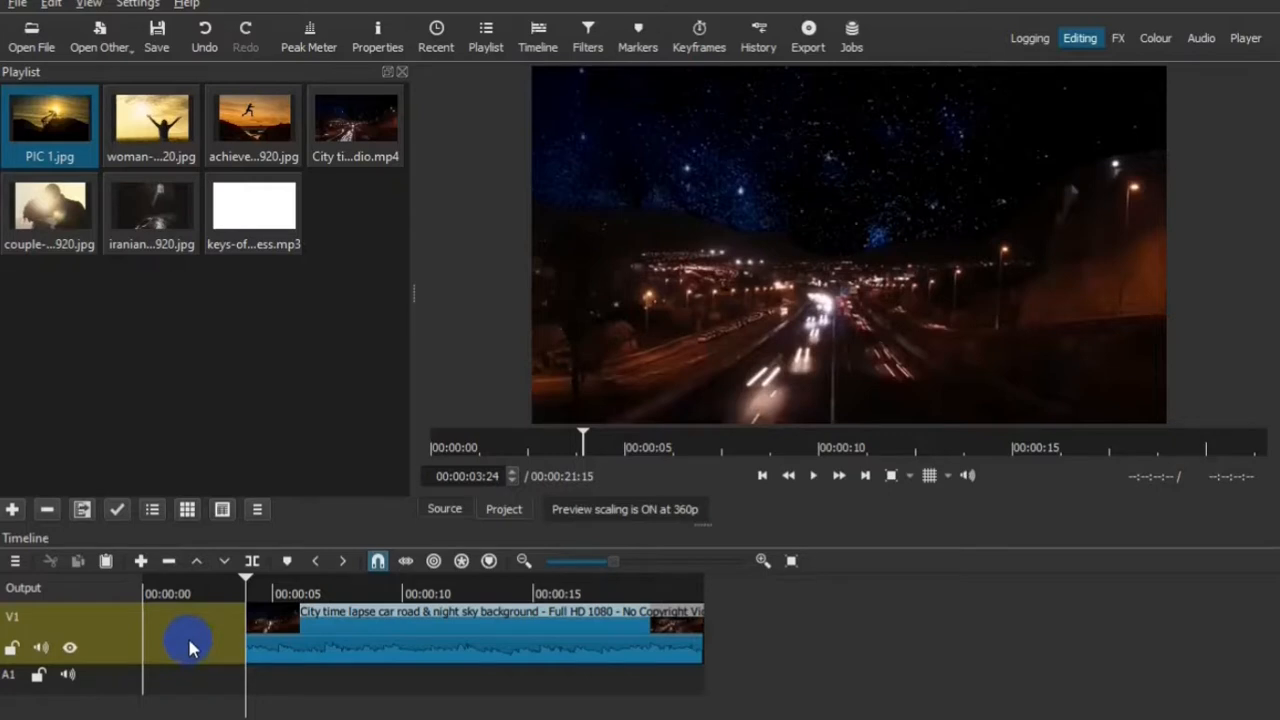
right_click(190, 648)
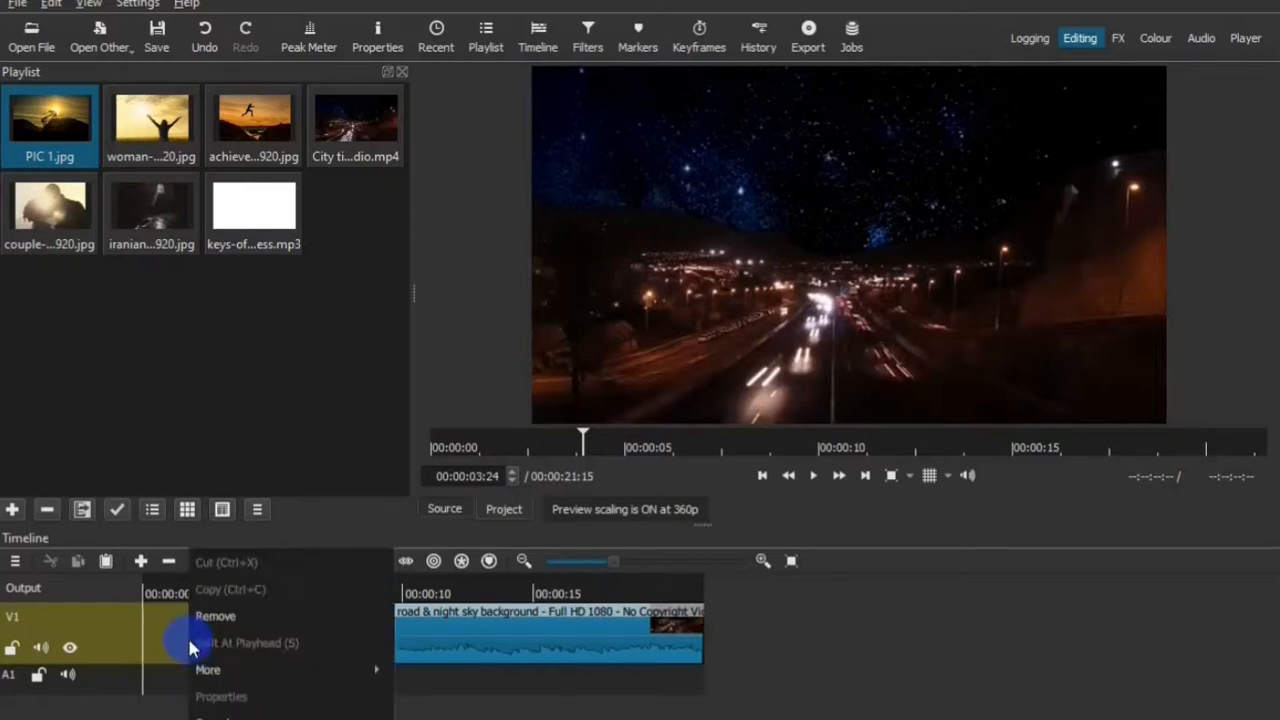
left_click(225, 616)
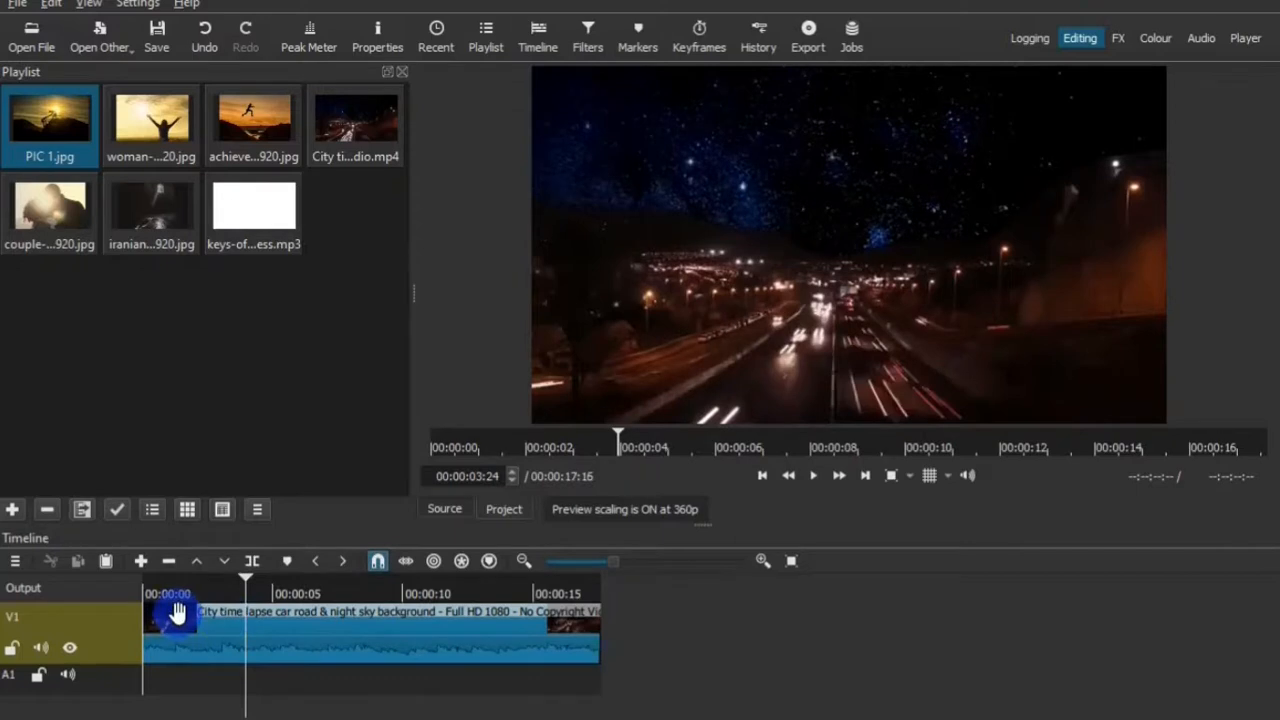
Step: Undo the edits back to the unsplit clip, try splitting it again at 00:00:03:24, and undo that split
key("ctrl+z")
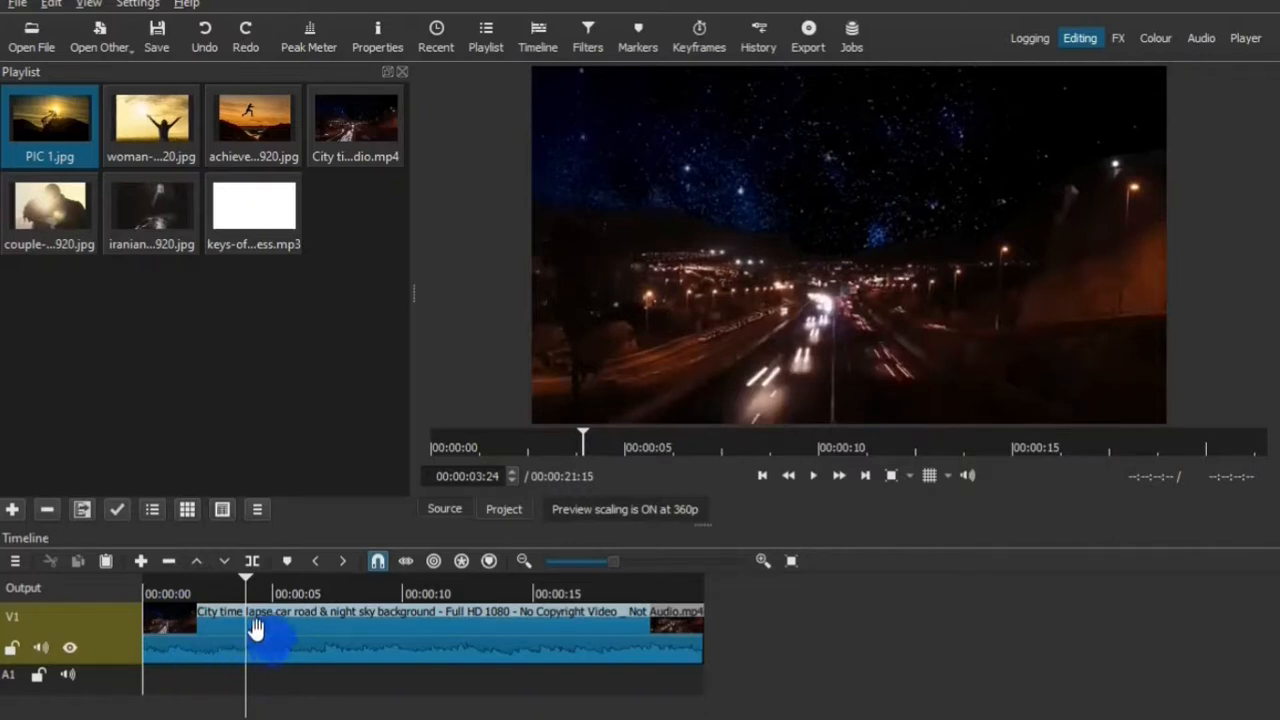
key("s")
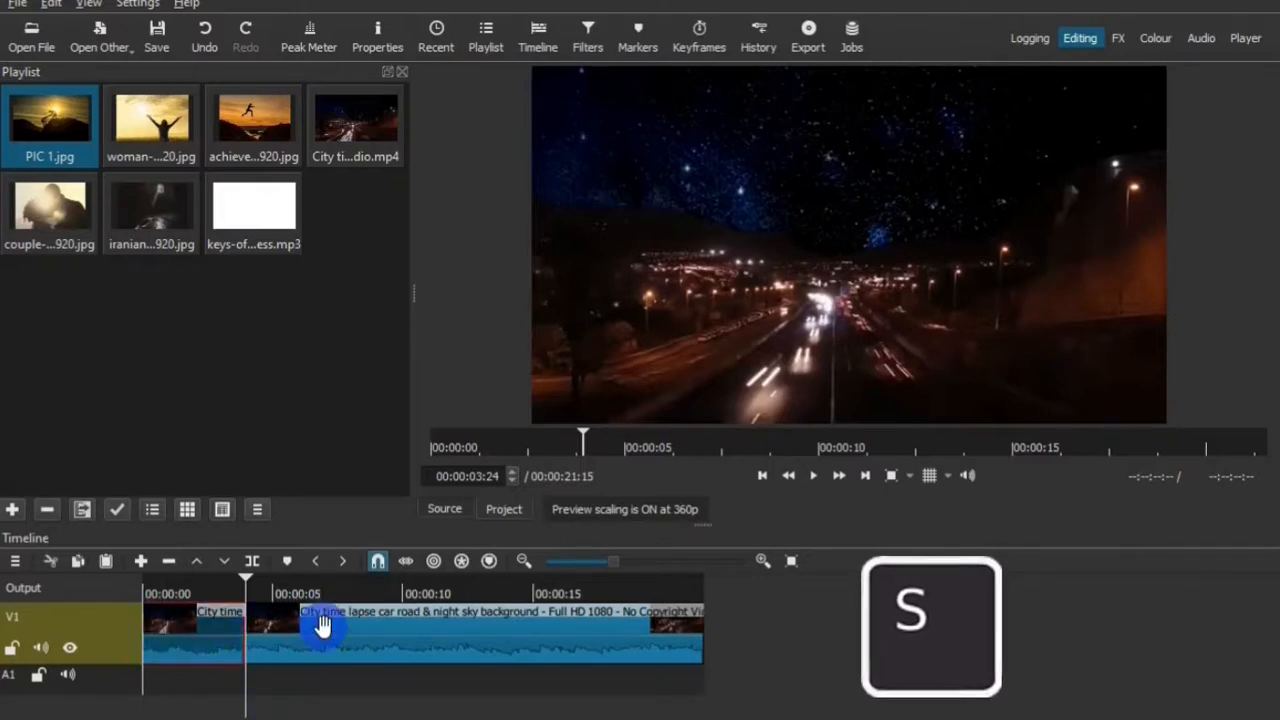
key("ctrl+z")
Step: Trim the start of the City time lapse clip to 00:00:03:24 without closing the gap, and undo the trim
key("i")
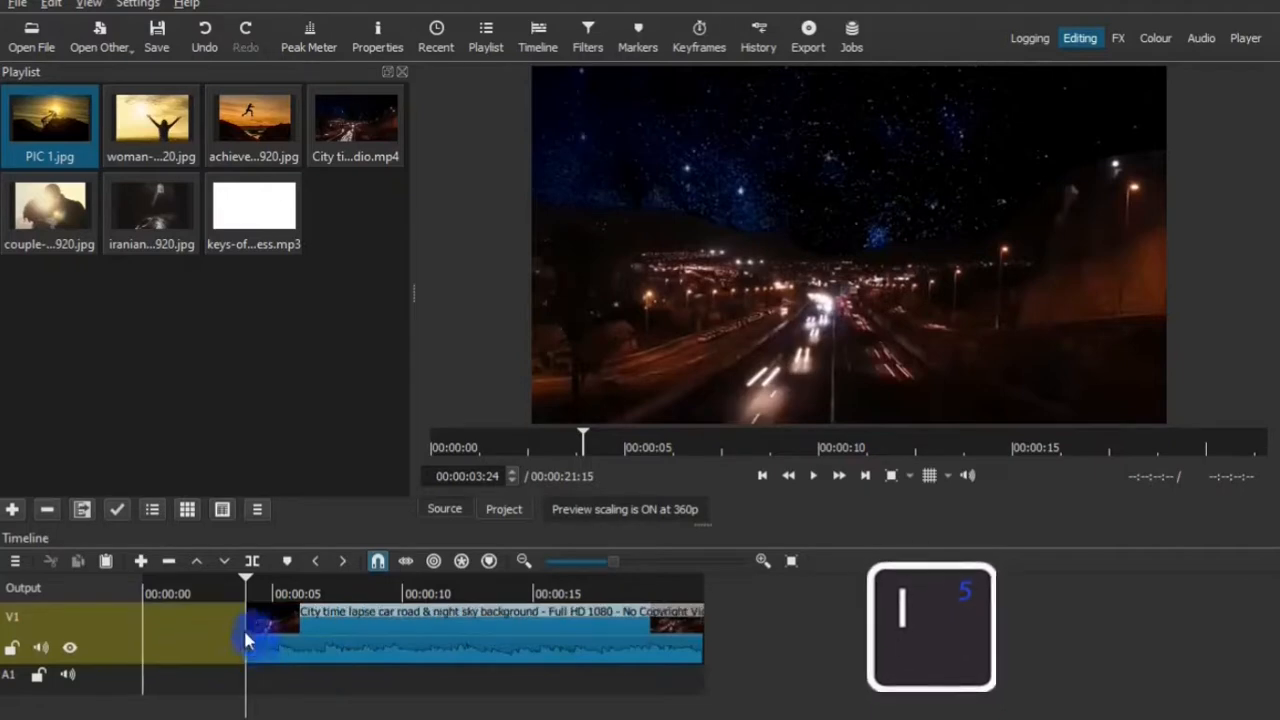
left_click(188, 645)
key("ctrl+z")
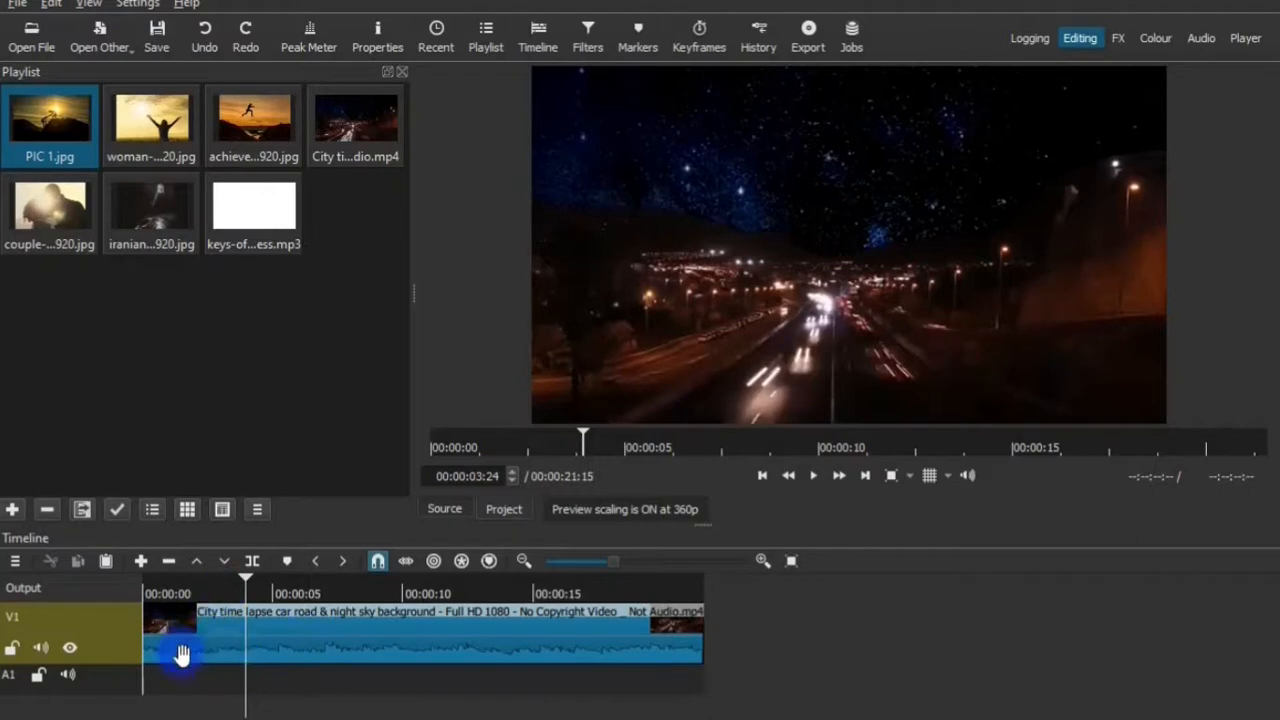
Step: Ripple trim the start of the City time lapse clip to the playhead at 00:00:03:24
key("shift+i")
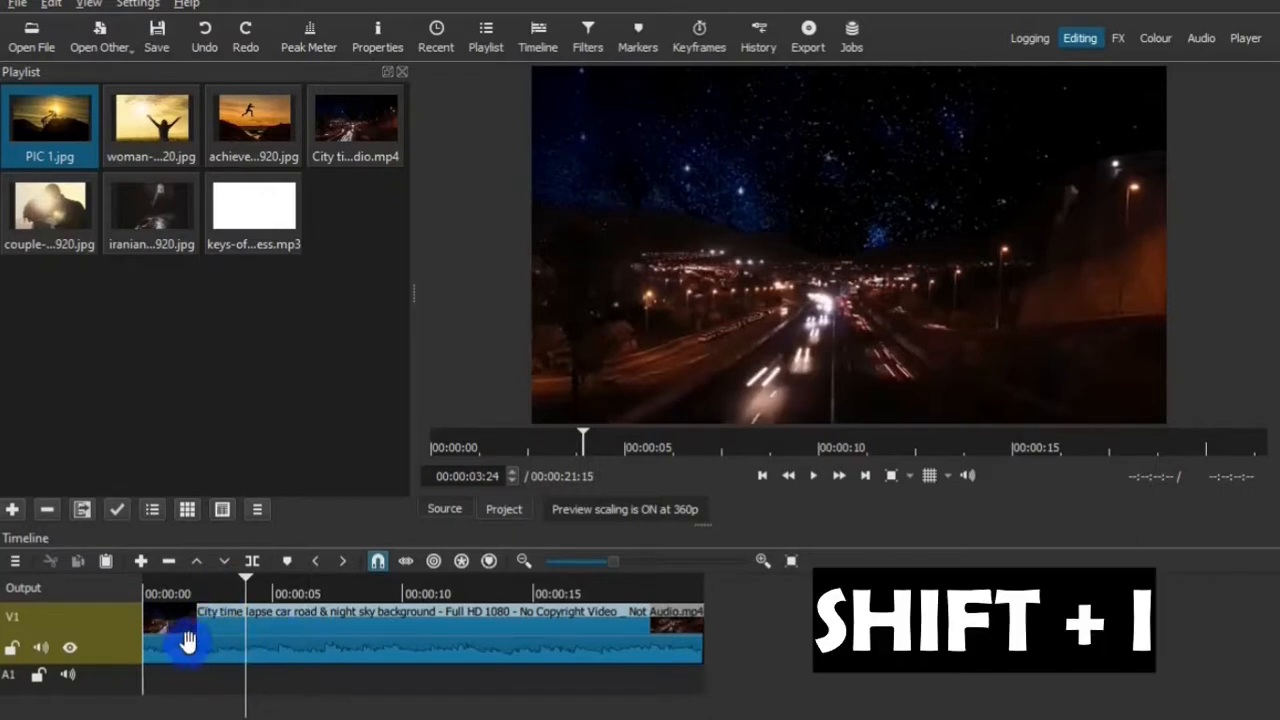
key("shift+i")
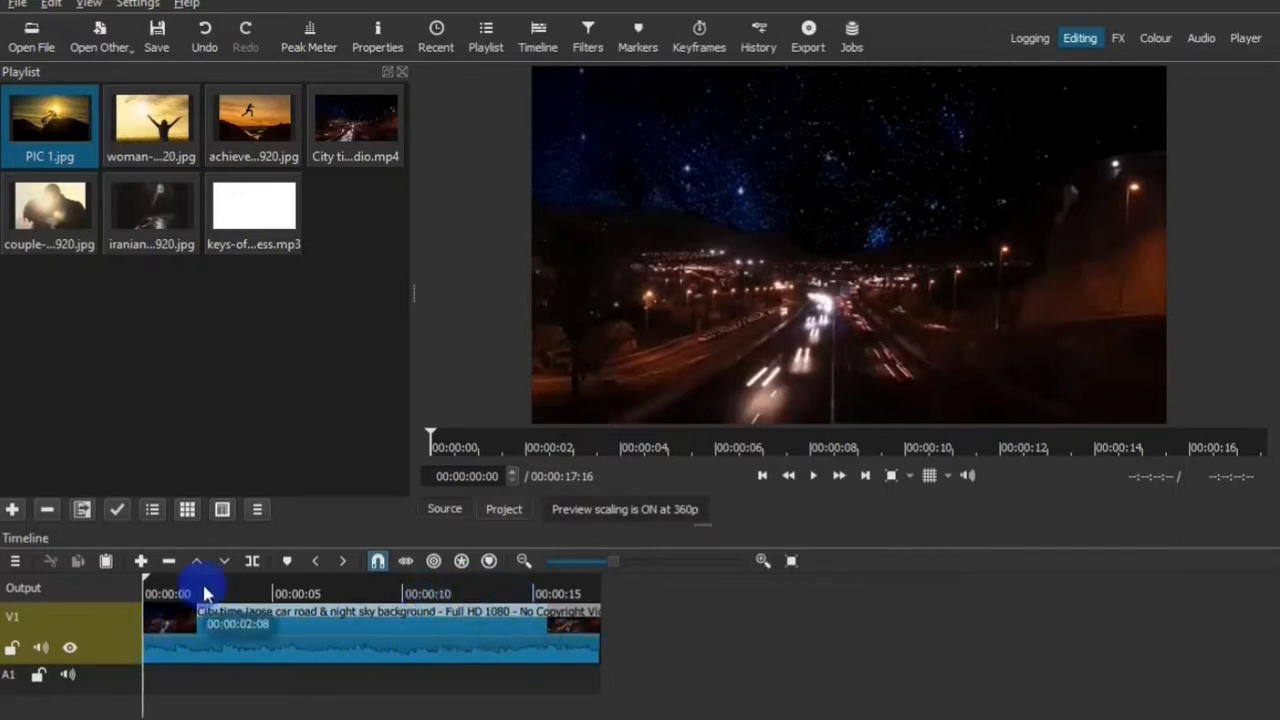
Step: Trim the end of the City time lapse clip to 00:00:10:22, and undo the trim
left_click(427, 598)
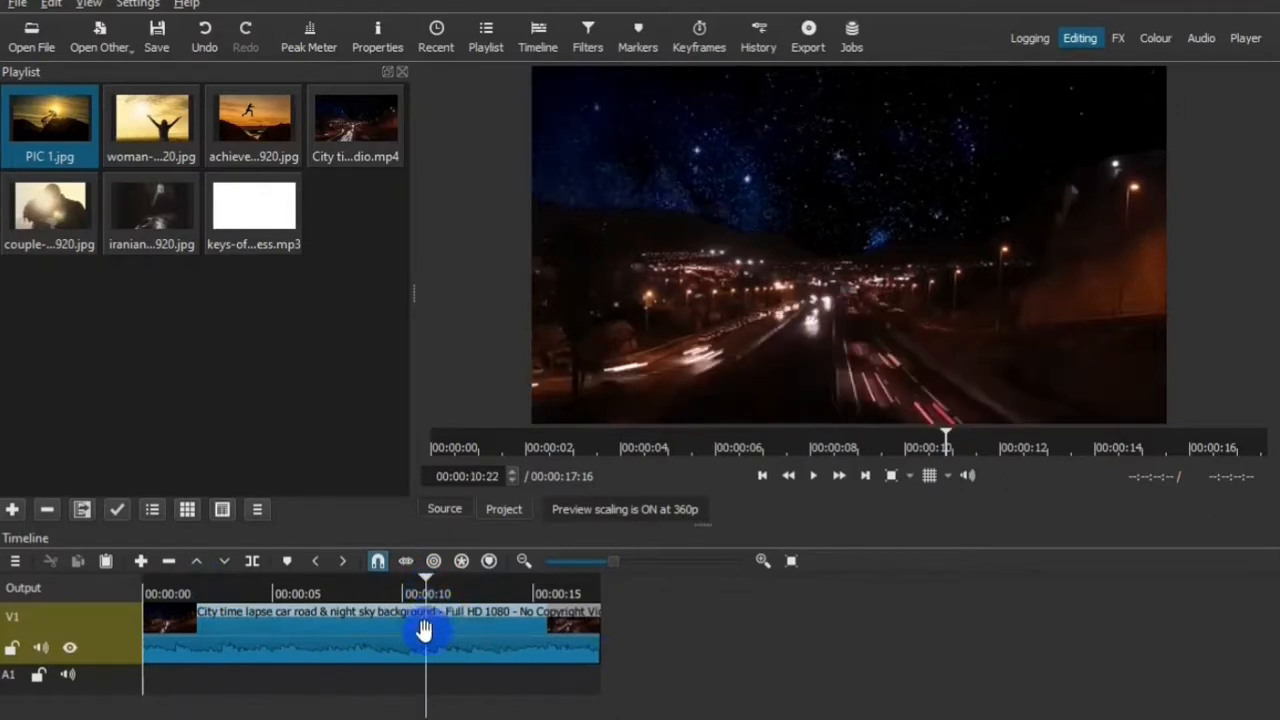
key("o")
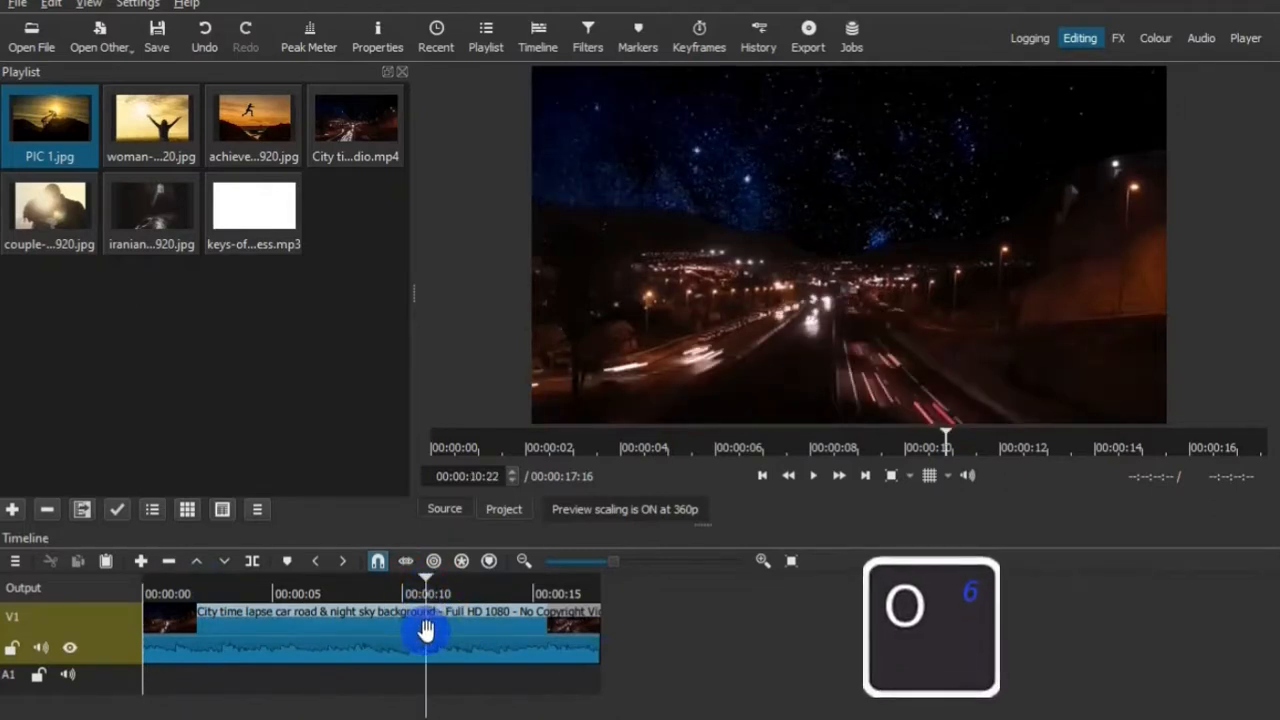
key("o")
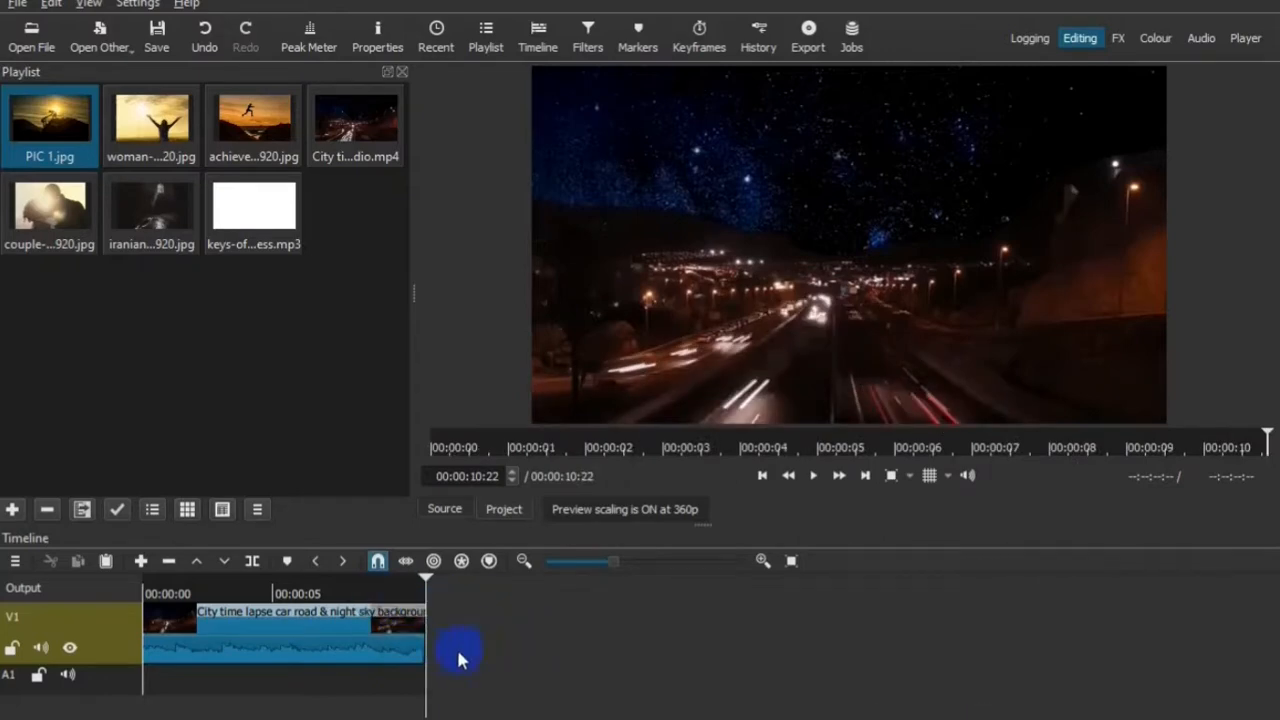
key("Escape")
key("ctrl+z")
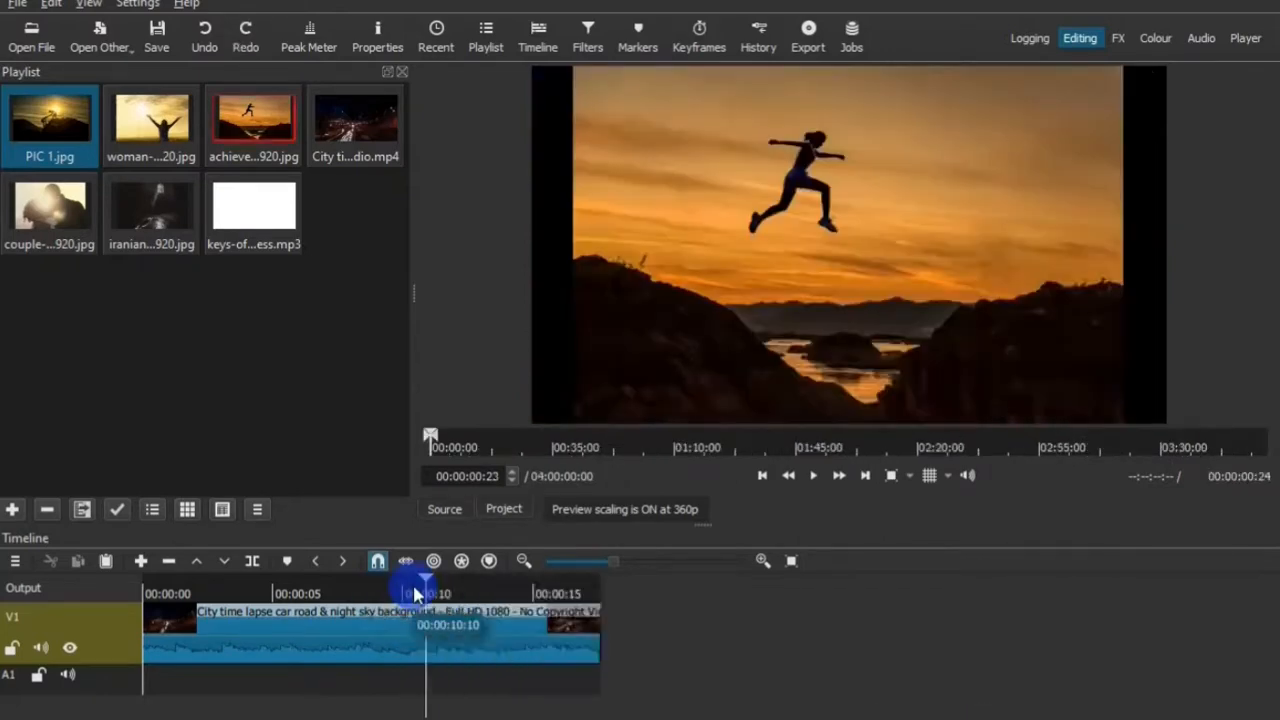
Step: Place PIC 1.jpg after the City time lapse clip, trim that clip's end to 00:00:10:22 leaving a gap, and undo the trim
left_click_drag(252, 113, 935, 632)
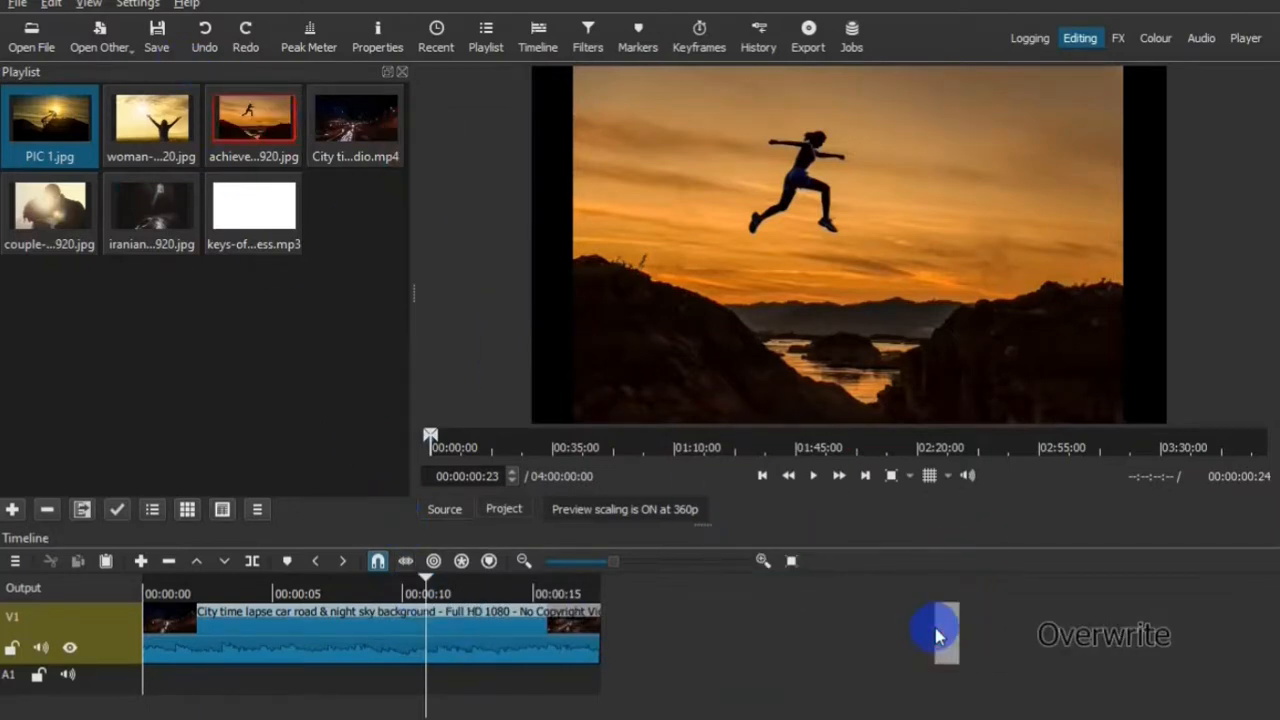
key("o")
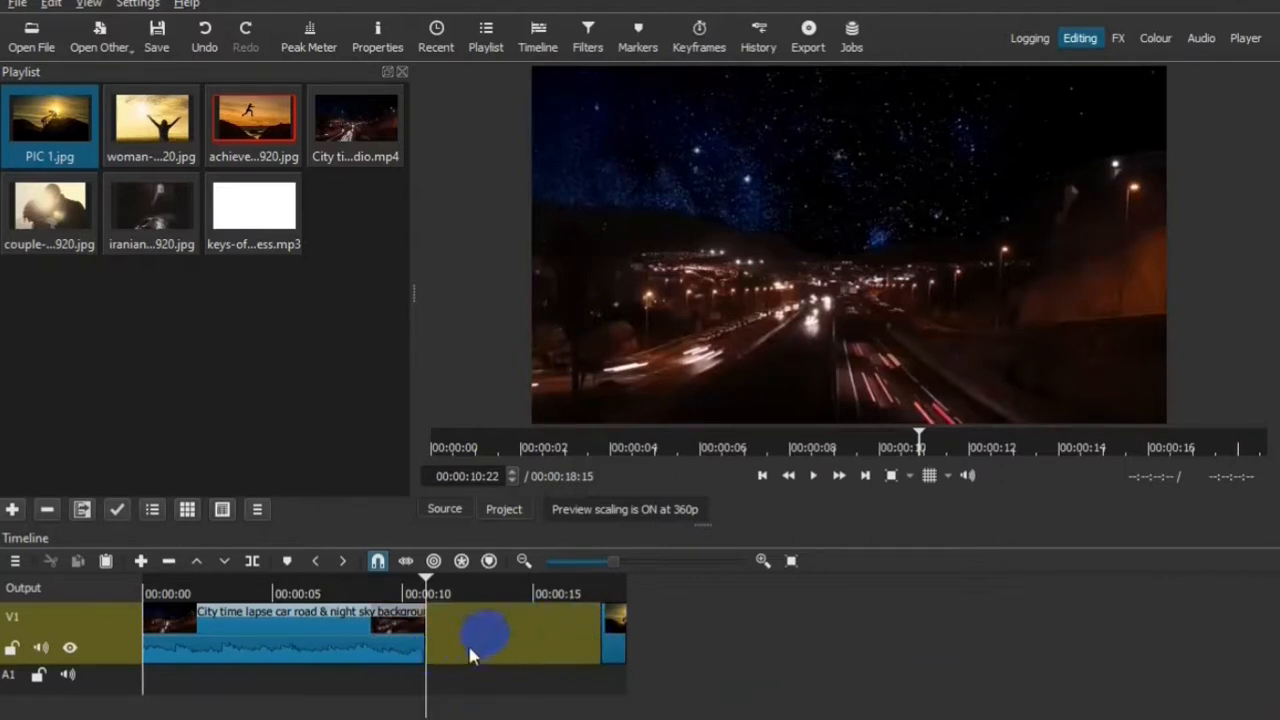
key("ctrl+z")
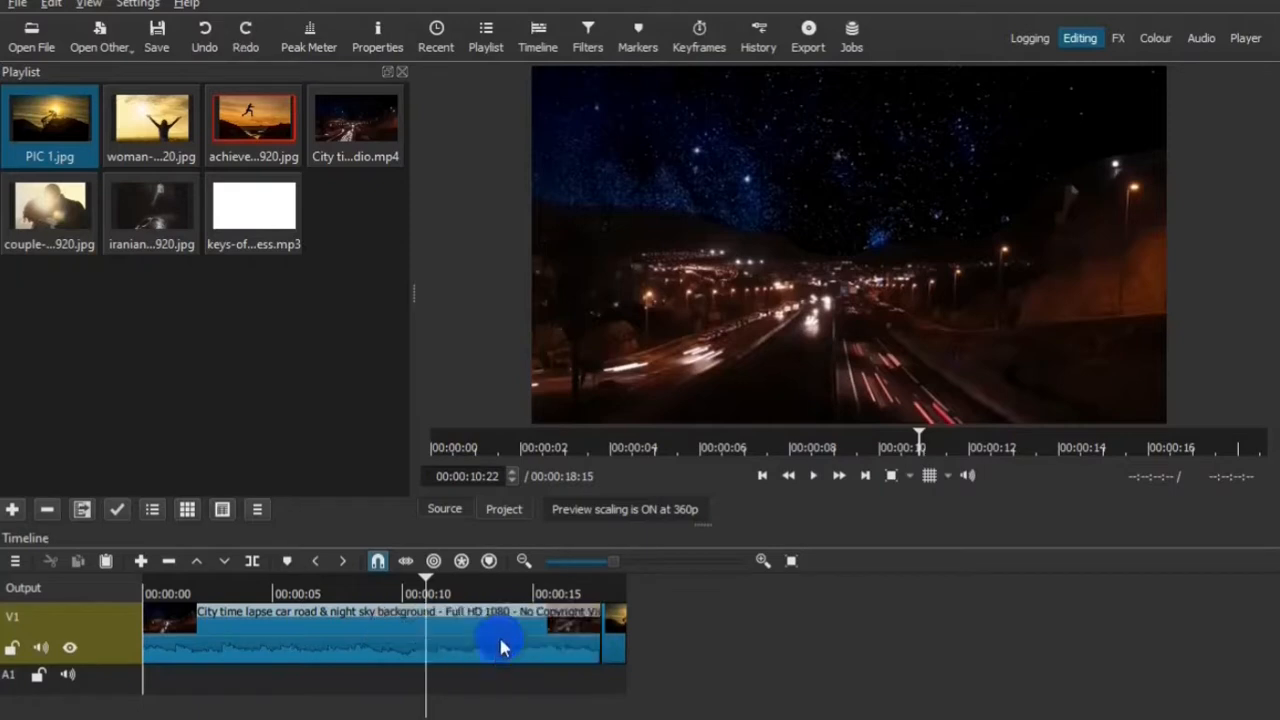
Step: Ripple trim the end of the City time lapse clip to 00:00:10:22 and ripple delete the PIC 1 clip after it
key("shift+o")
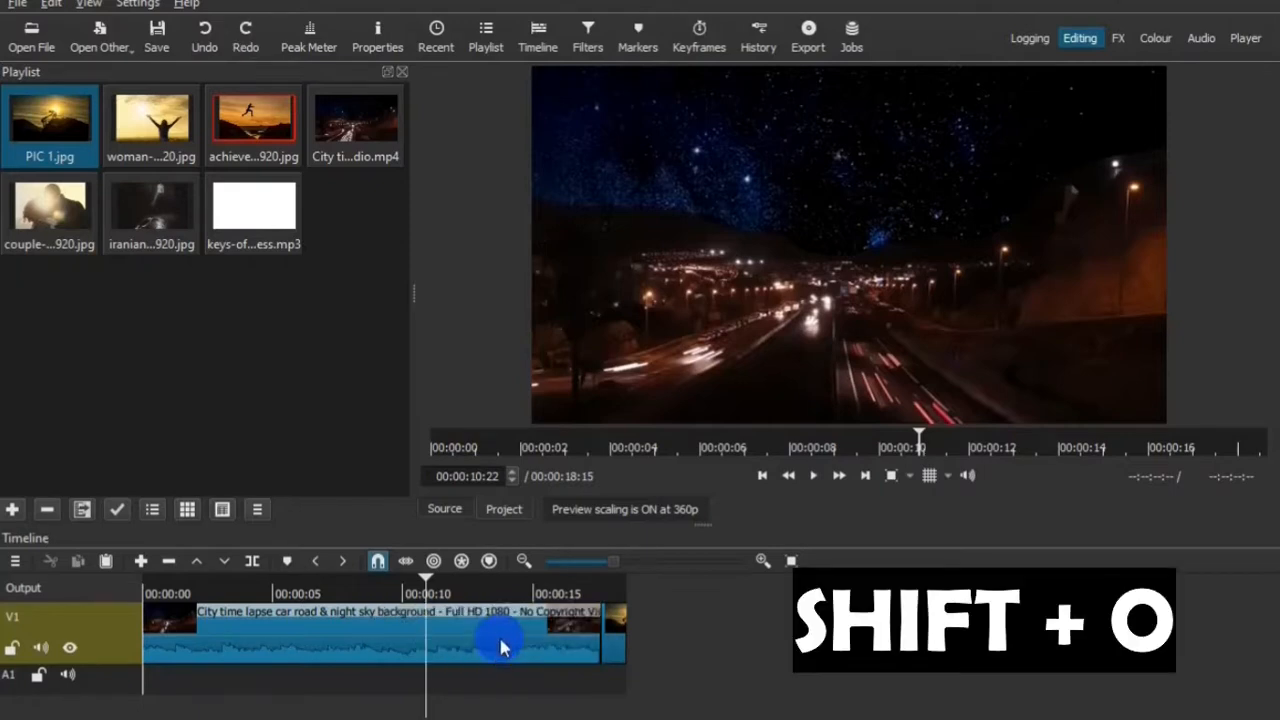
key("shift+o")
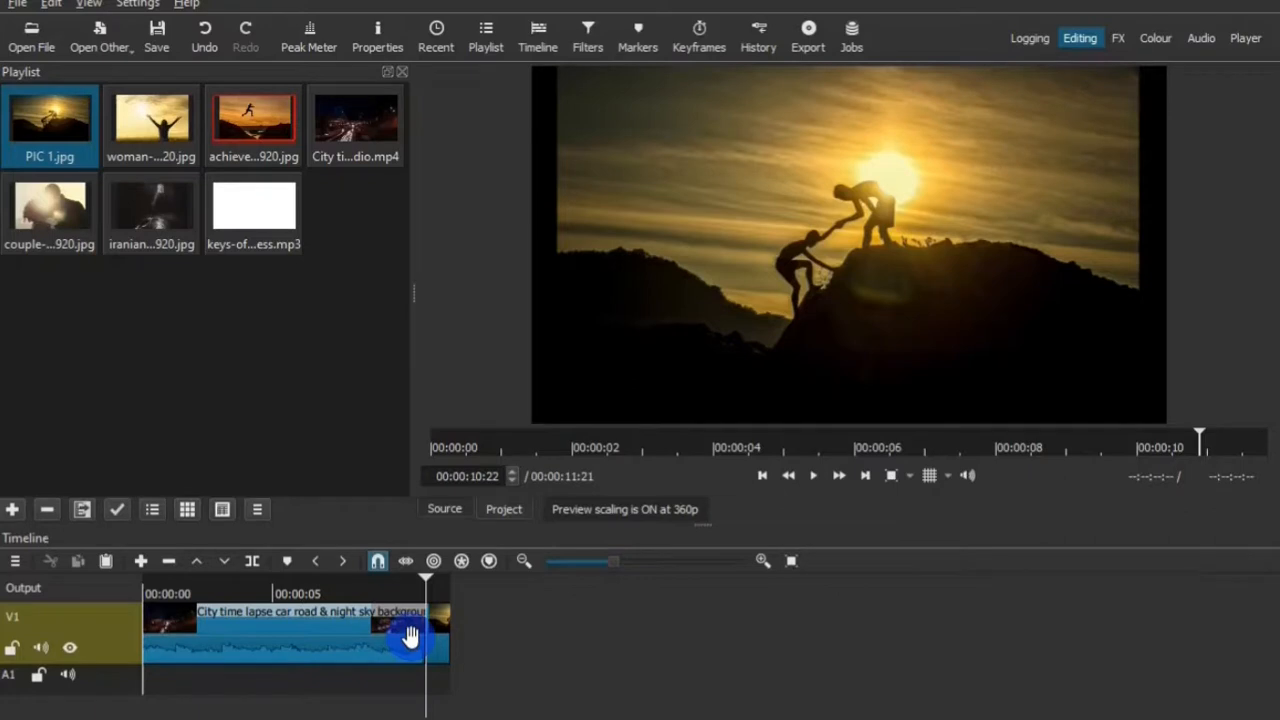
key("x")
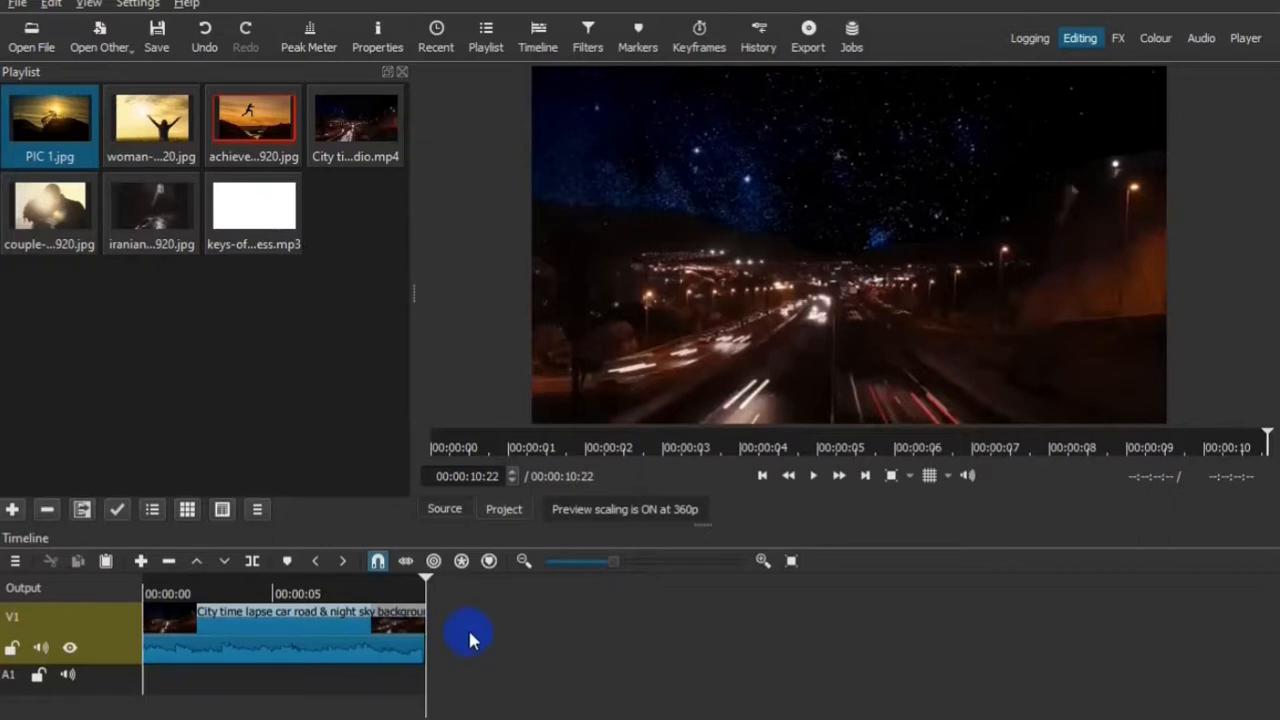
Step: Place PIC 1.jpg on V1 behind the City time lapse clip and move it up against that clip's end
left_click_drag(35, 130, 491, 651)
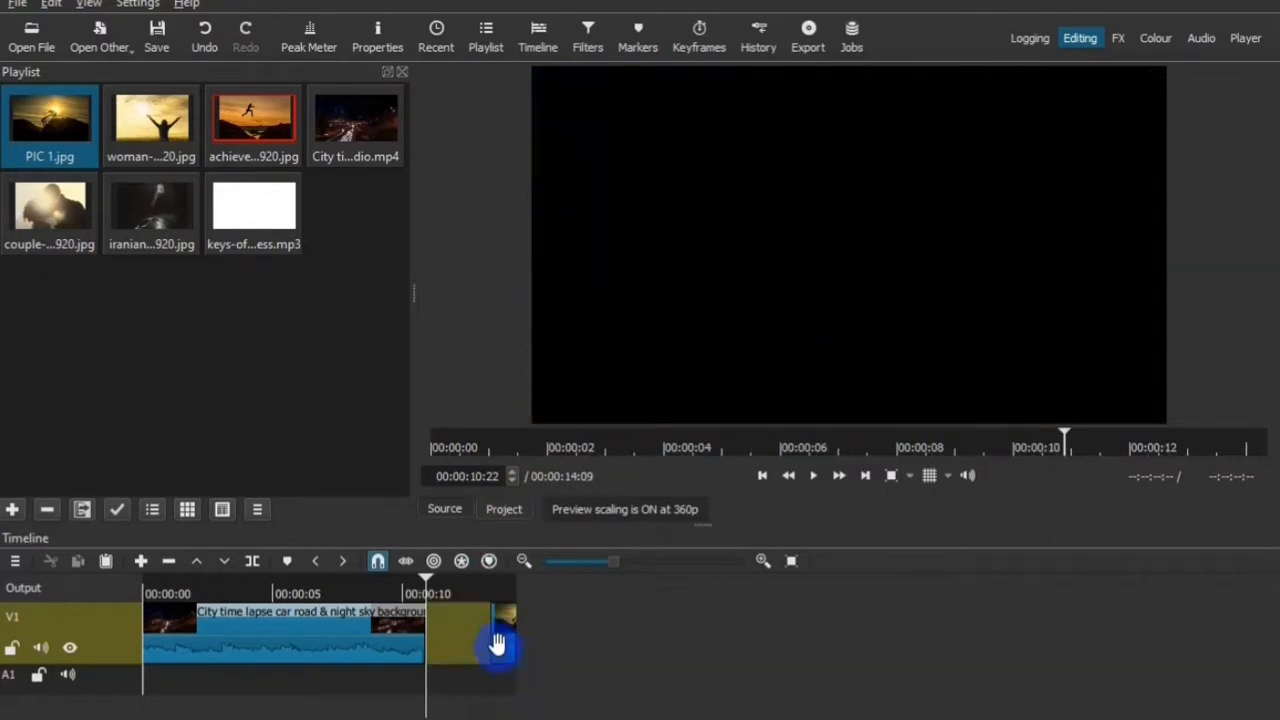
left_click(497, 644)
left_click_drag(497, 644, 430, 648)
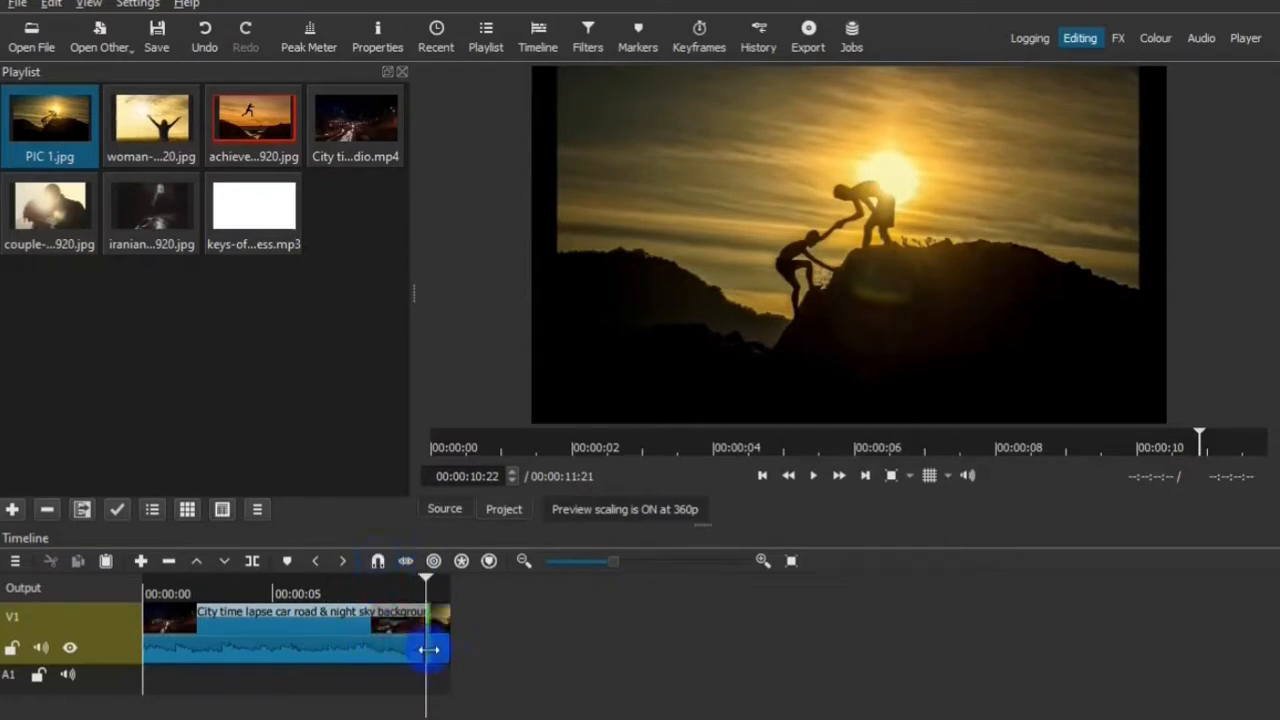
Step: Move the PIC 1 clip with snapping off, turn snapping on, and snap it to the end of the City time lapse clip
left_click_drag(438, 642, 704, 638)
left_click_drag(543, 640, 436, 662)
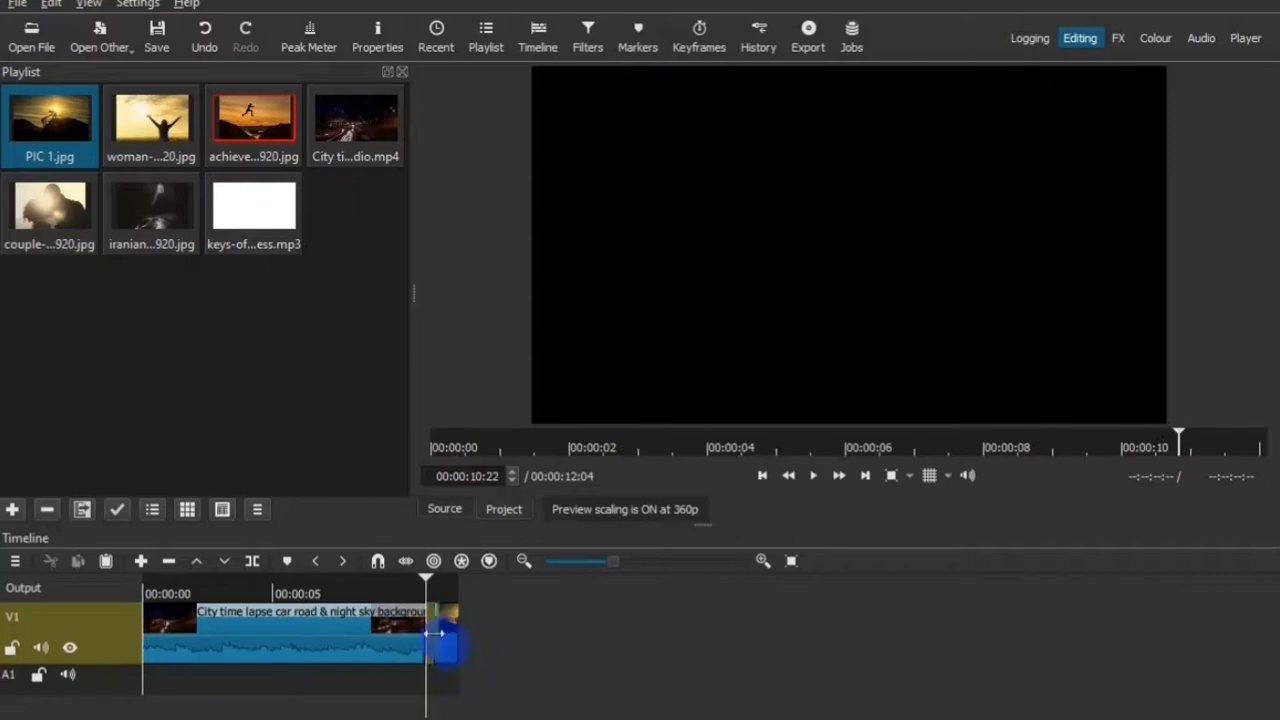
left_click(378, 561)
left_click_drag(450, 646, 443, 669)
left_click_drag(520, 652, 467, 648)
left_click(424, 647)
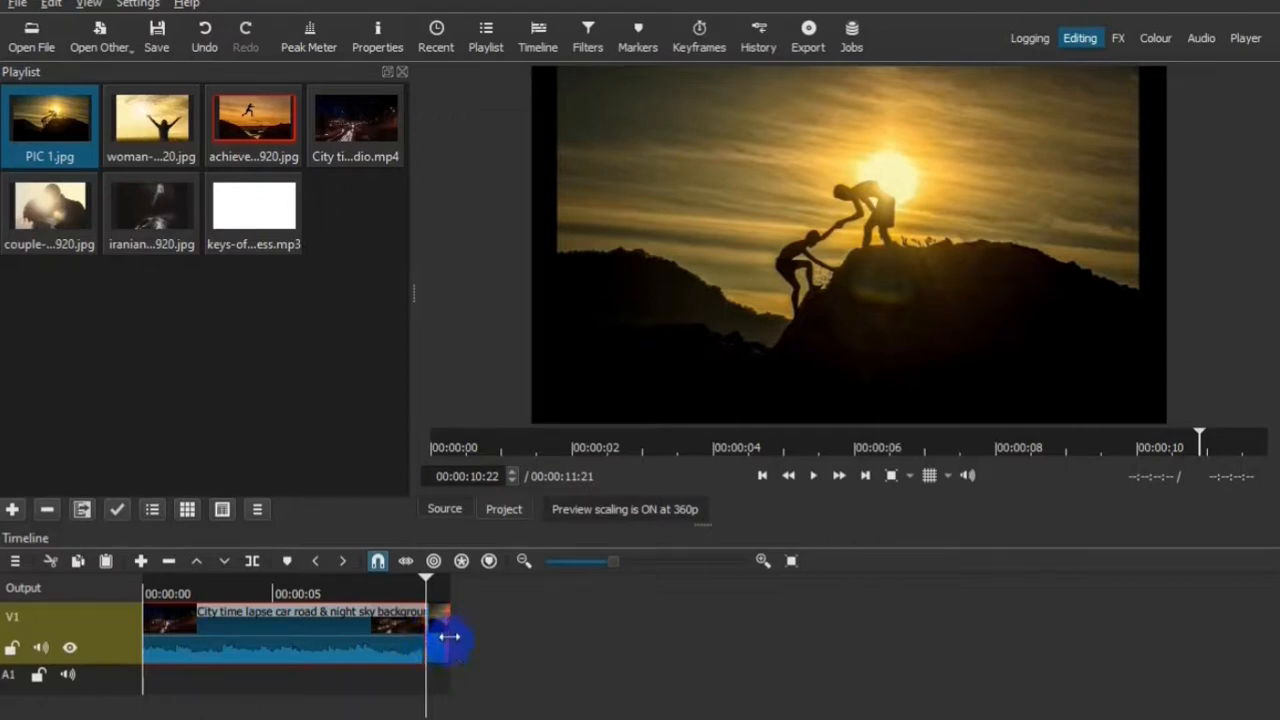
Step: Extend the end of the PIC 1 clip to a duration of about 00:00:02:19 and play it
left_click_drag(451, 636, 508, 630)
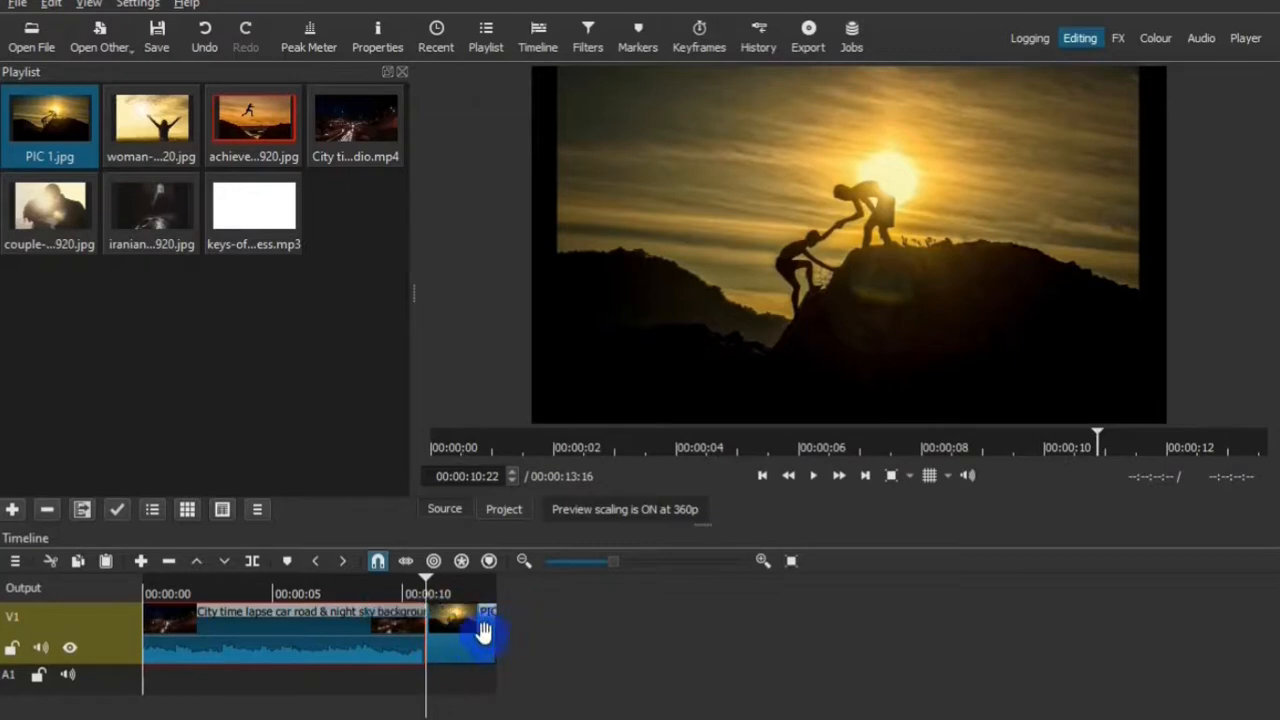
key("space")
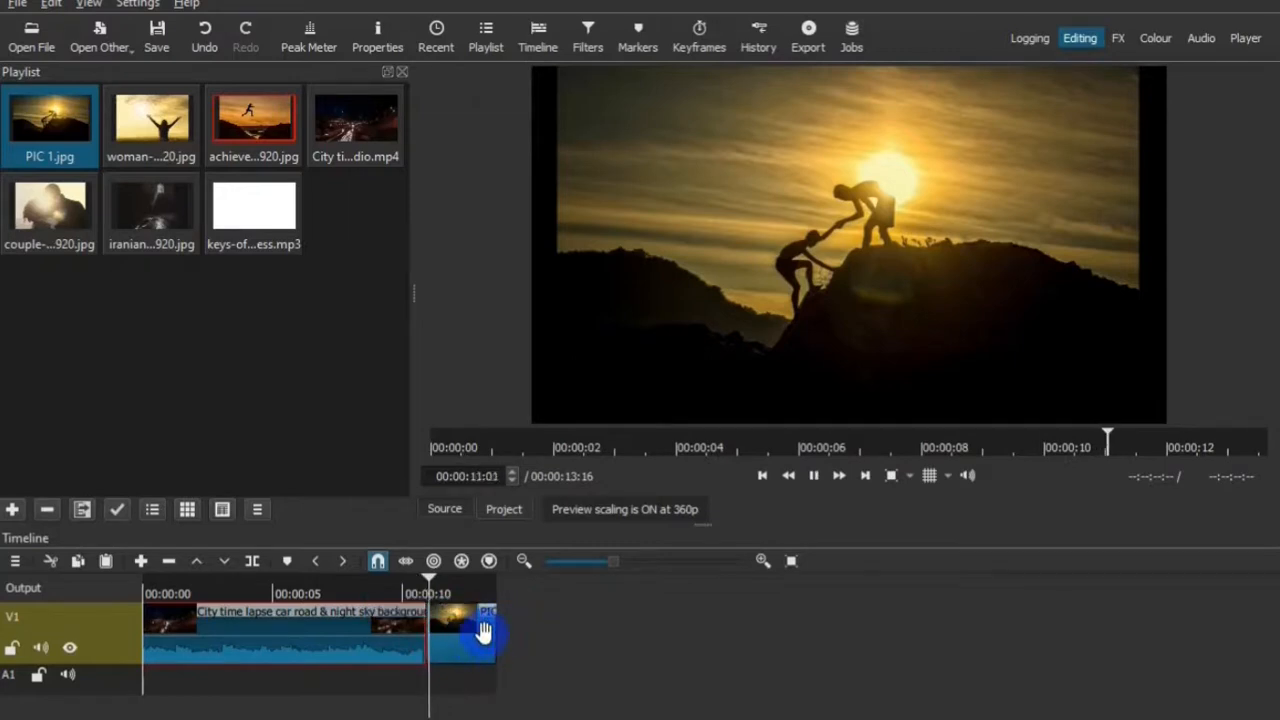
key("space")
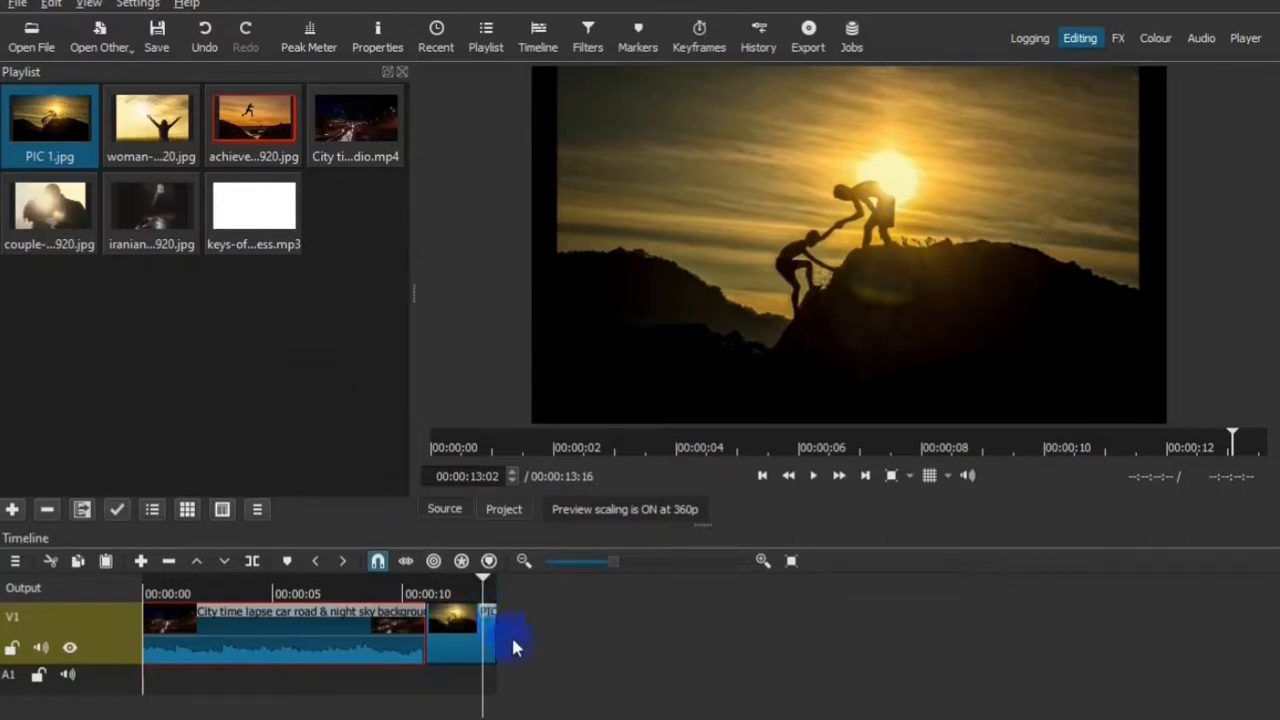
Step: Show the PIC 1 clip's properties and shorten the clip's end to a duration of about 00:00:02:09
left_click(476, 635)
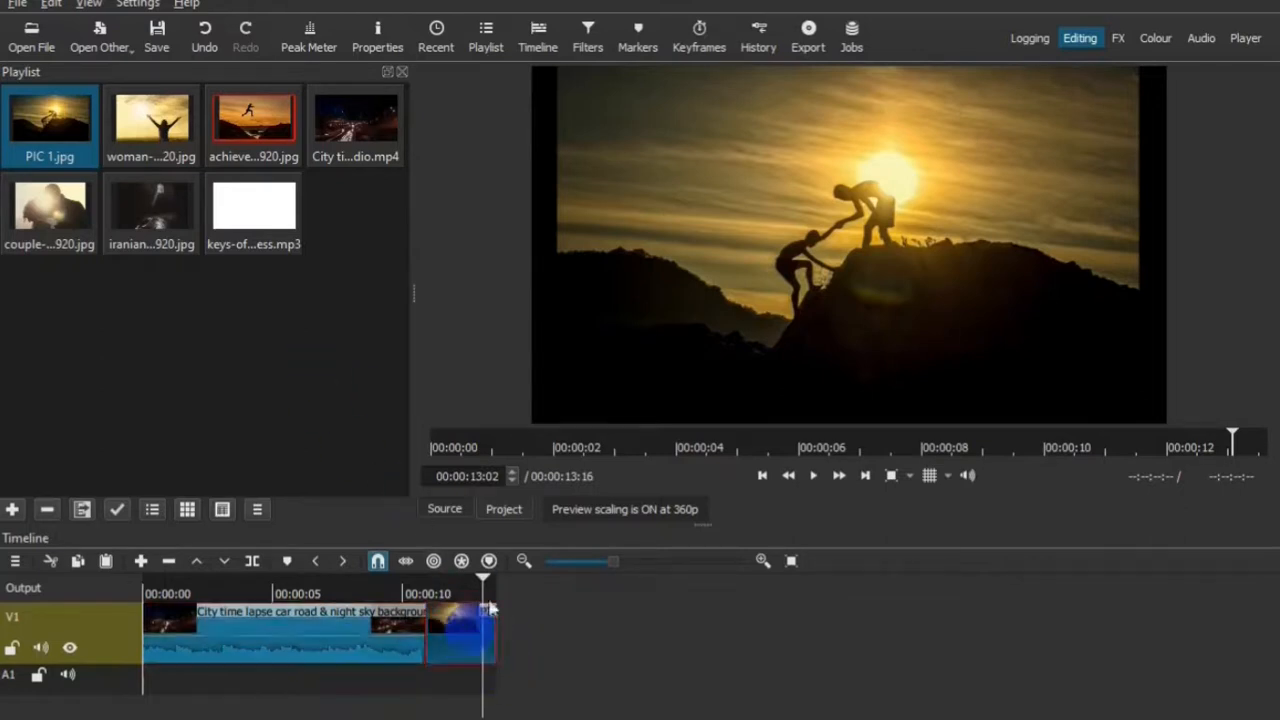
left_click(378, 40)
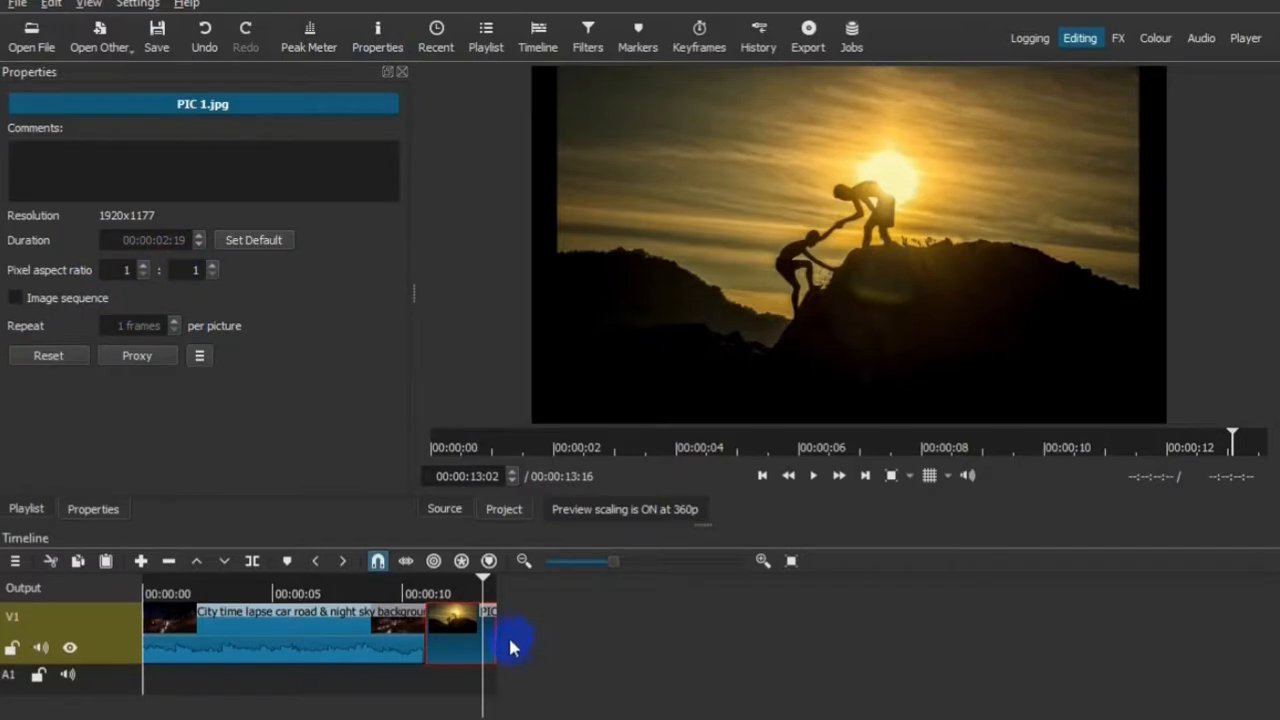
left_click_drag(496, 632, 480, 632)
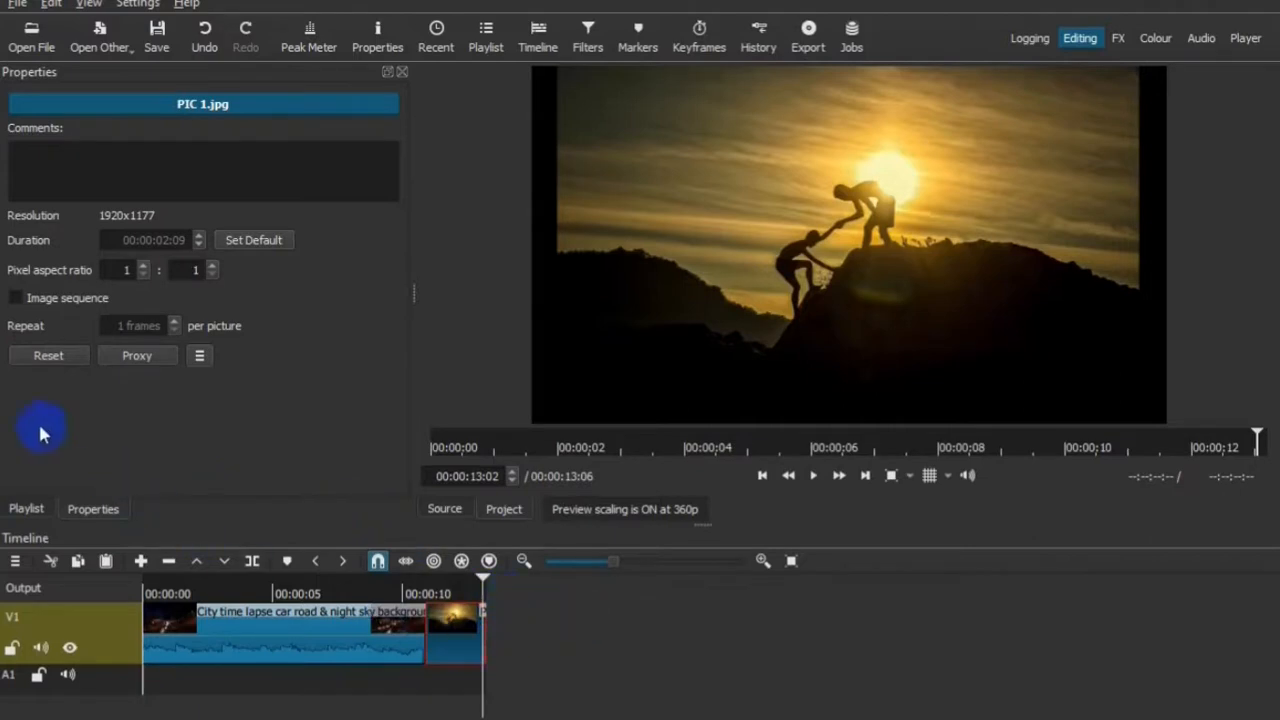
Step: Add two more PIC 1.jpg clips behind the first one on V1, extending the nearer one and closing up the other
left_click(26, 506)
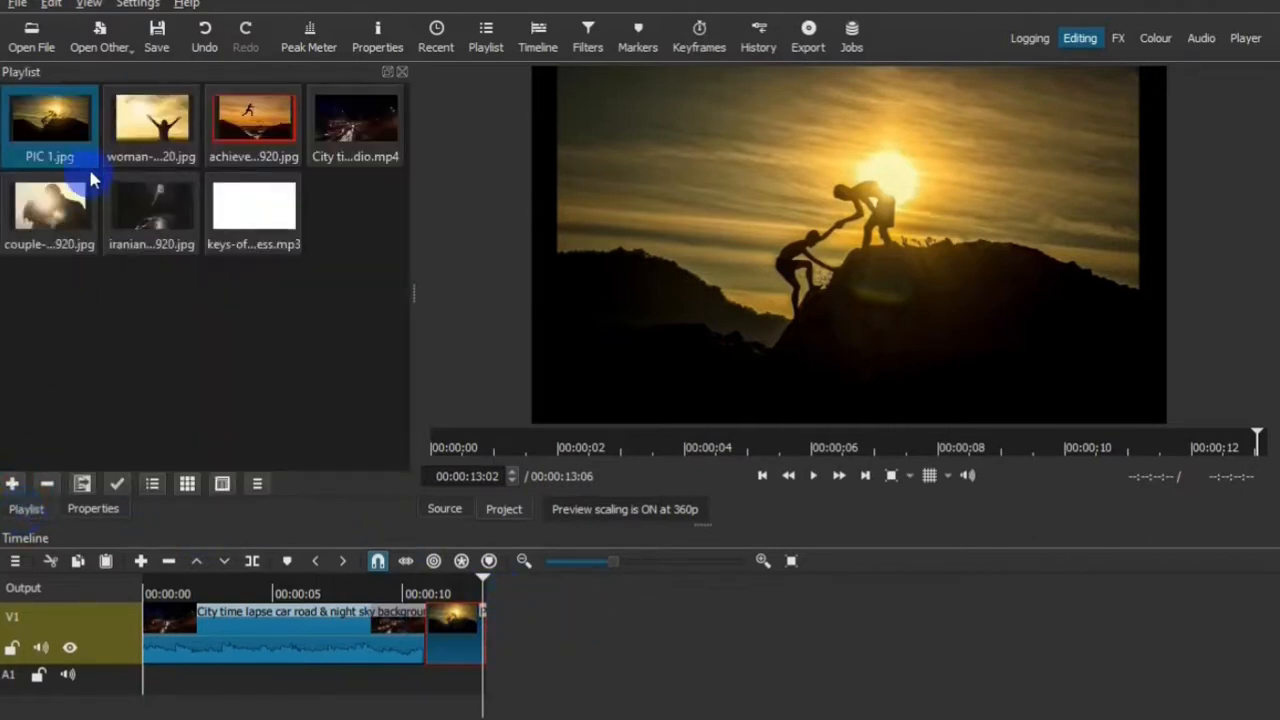
left_click_drag(127, 138, 560, 625)
left_click_drag(50, 125, 607, 642)
left_click_drag(514, 628, 541, 630)
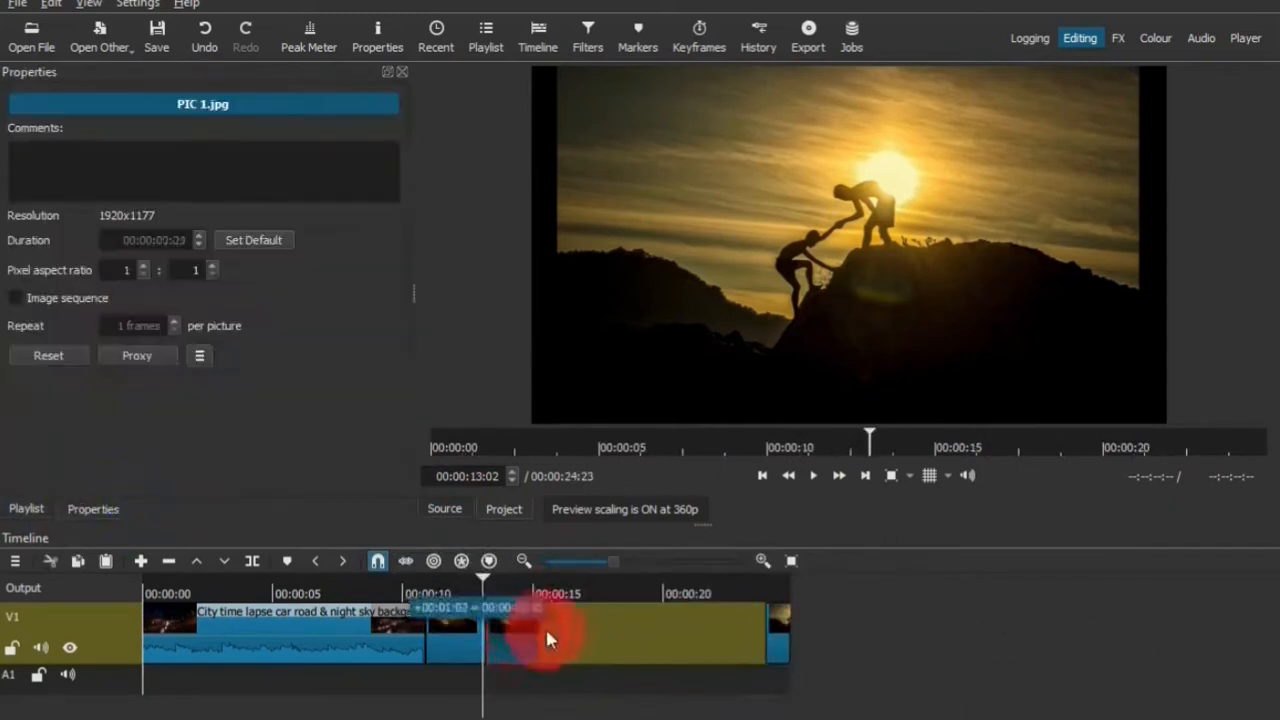
left_click_drag(782, 632, 618, 636)
Step: Add the couple and iranian-architecture images at the end of V1, adjust them to follow without gaps, and save the project
left_click(26, 508)
left_click(380, 114)
left_click_drag(50, 215, 680, 628)
left_click_drag(700, 636, 658, 652)
left_click(643, 634)
left_click(26, 508)
left_click_drag(106, 249, 712, 645)
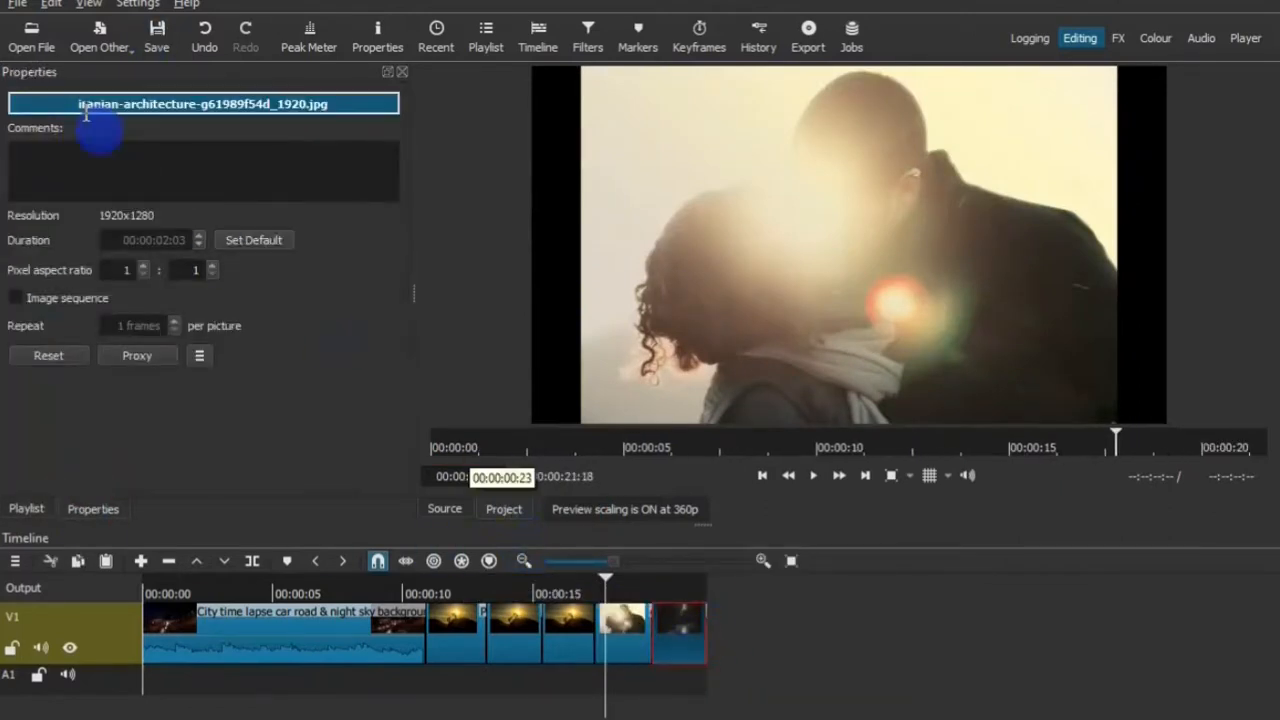
left_click(157, 42)
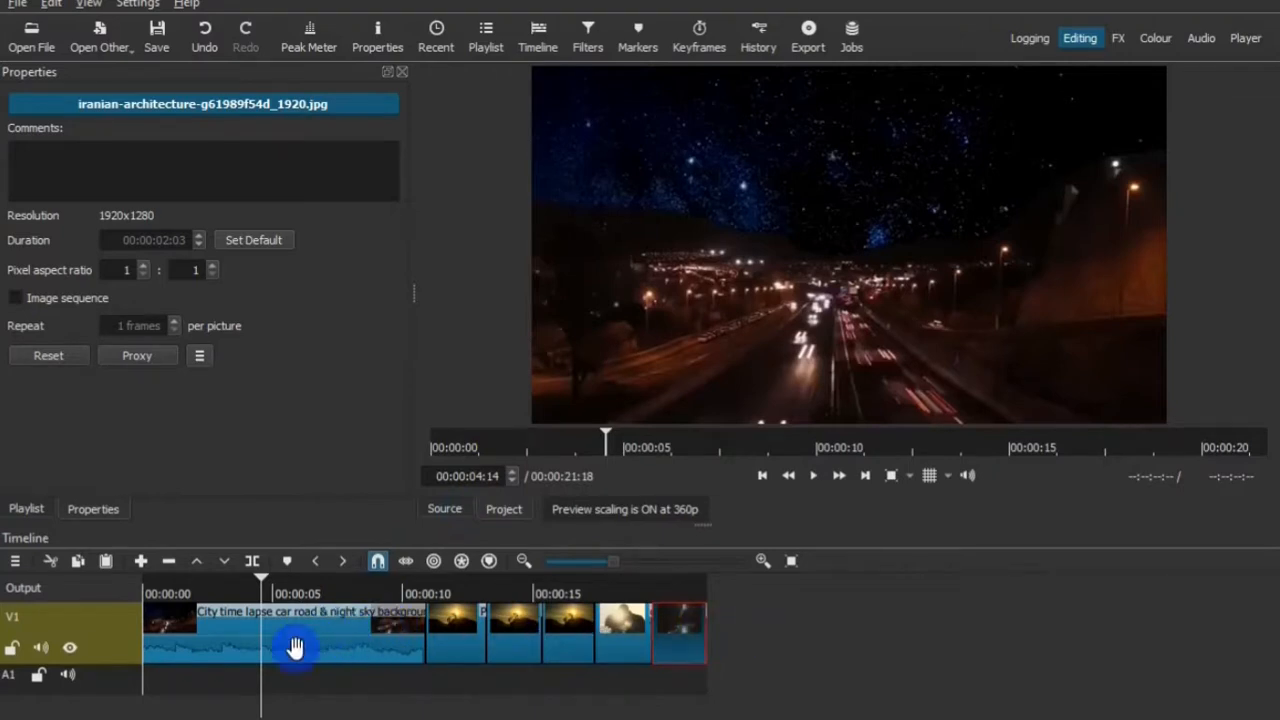
Step: Move the City time lapse clip behind all the images with ripple off, and undo the move
left_click_drag(254, 645, 880, 623)
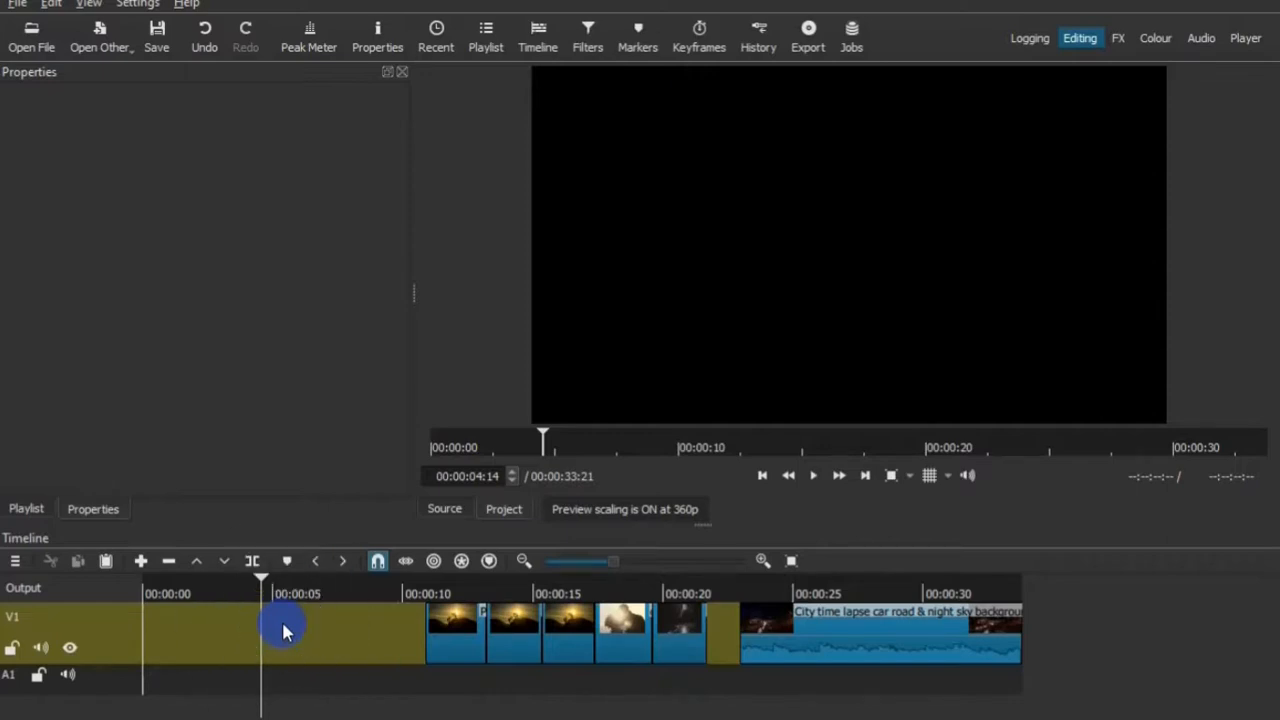
key("ctrl+z")
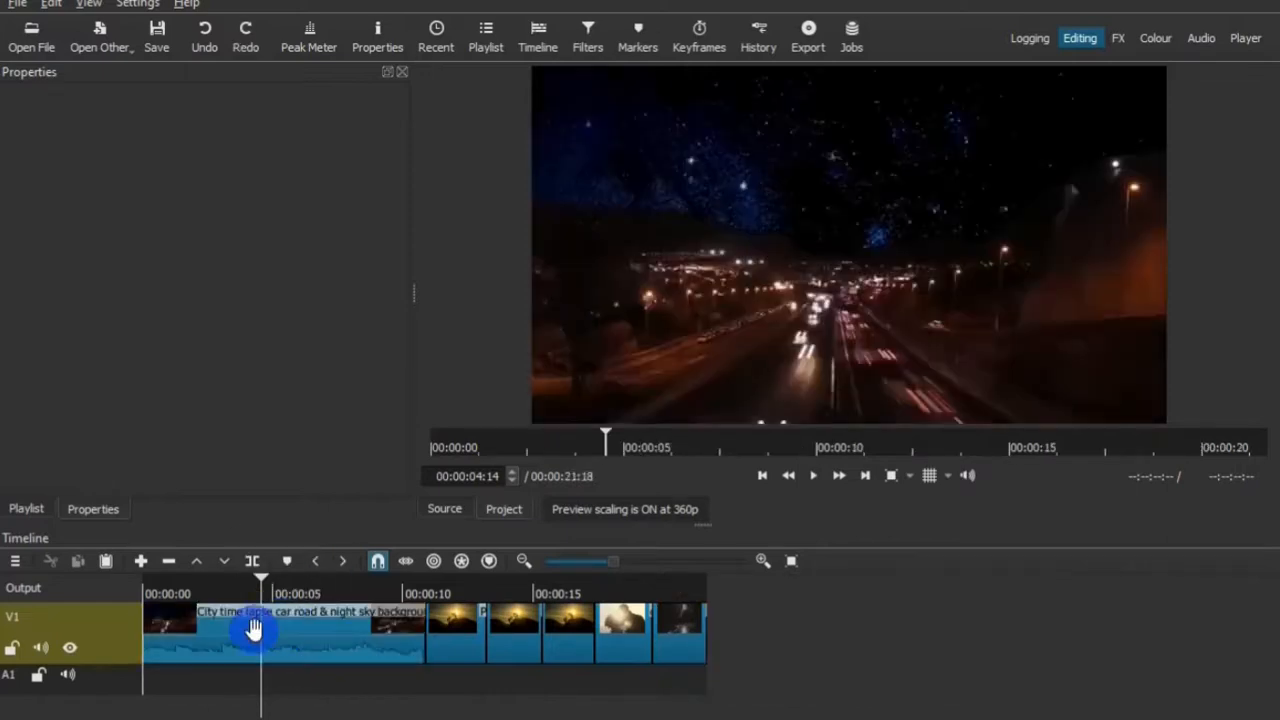
Step: Turn on Ripple, move the City time lapse clip behind the last image, and remove the gap left before it
key("Home")
left_click(433, 561)
left_click(217, 652)
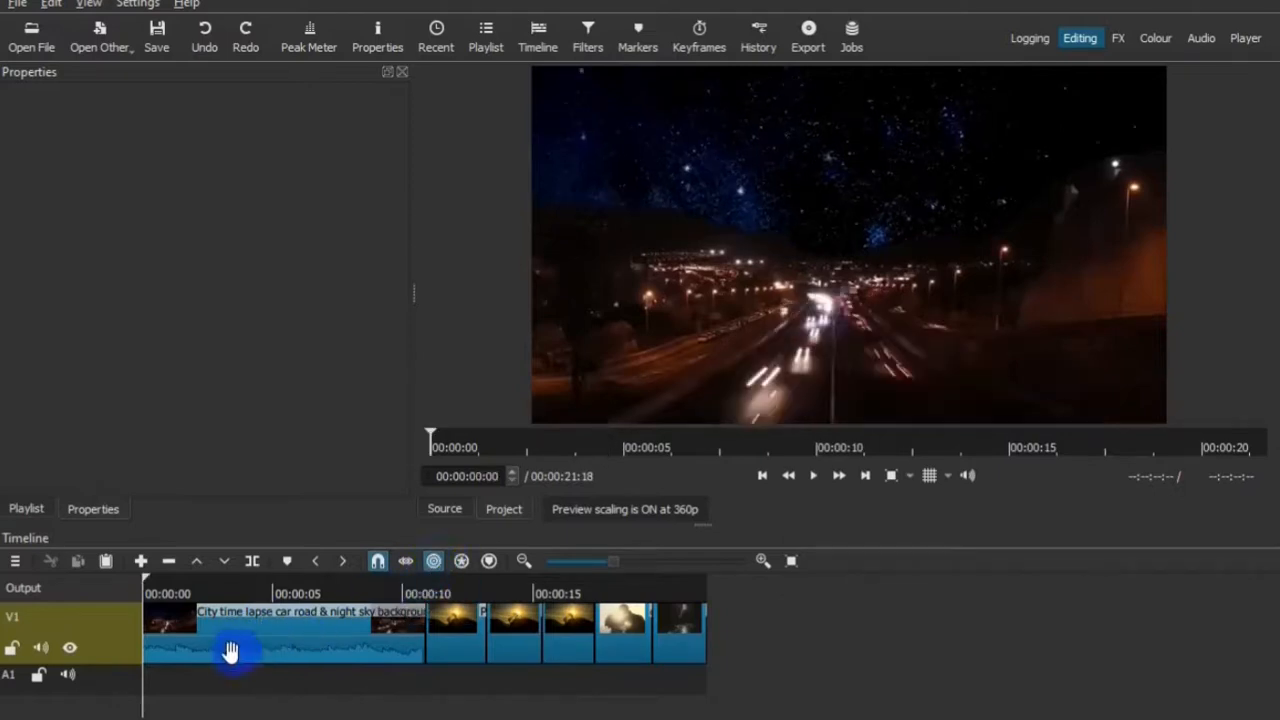
left_click_drag(209, 651, 1275, 638)
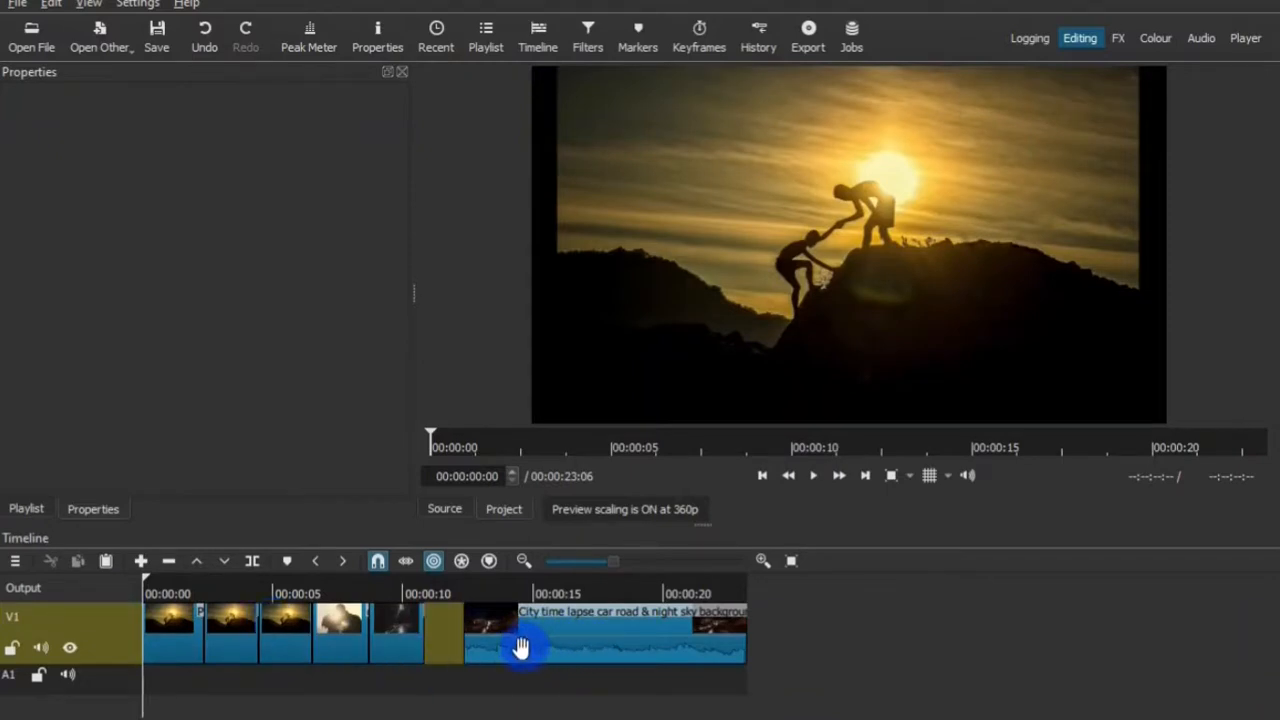
right_click(437, 637)
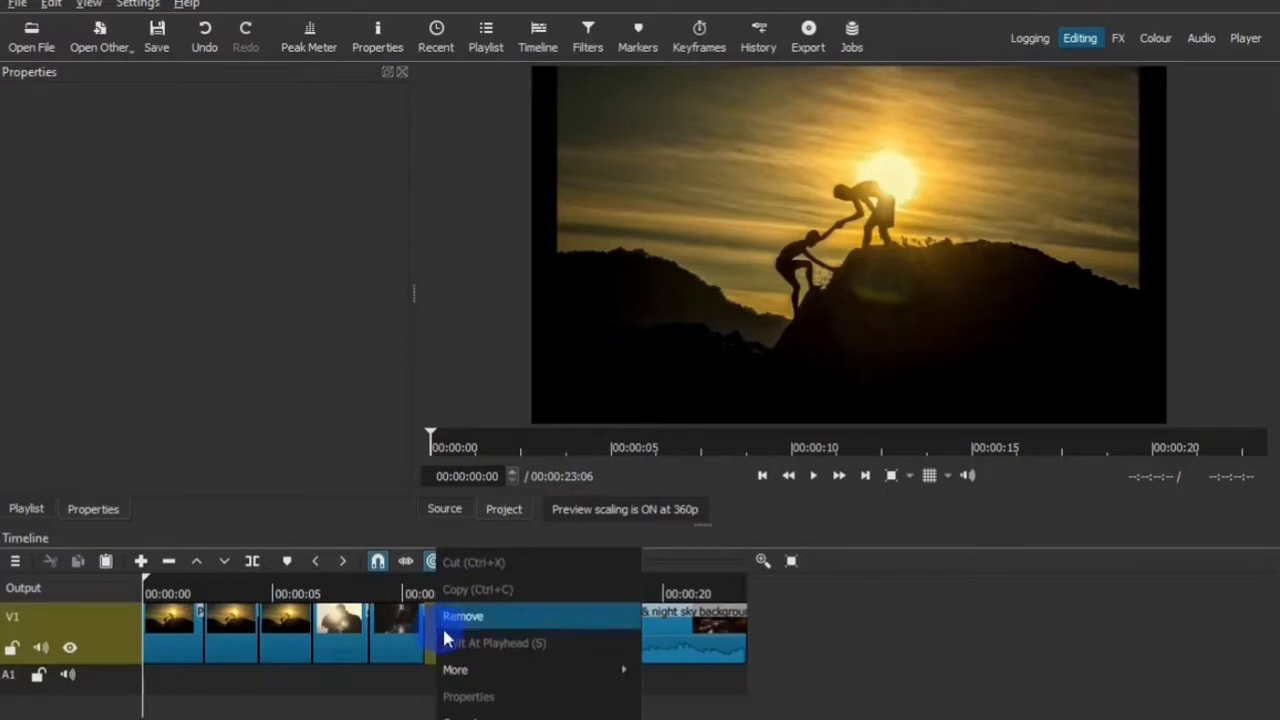
left_click(447, 626)
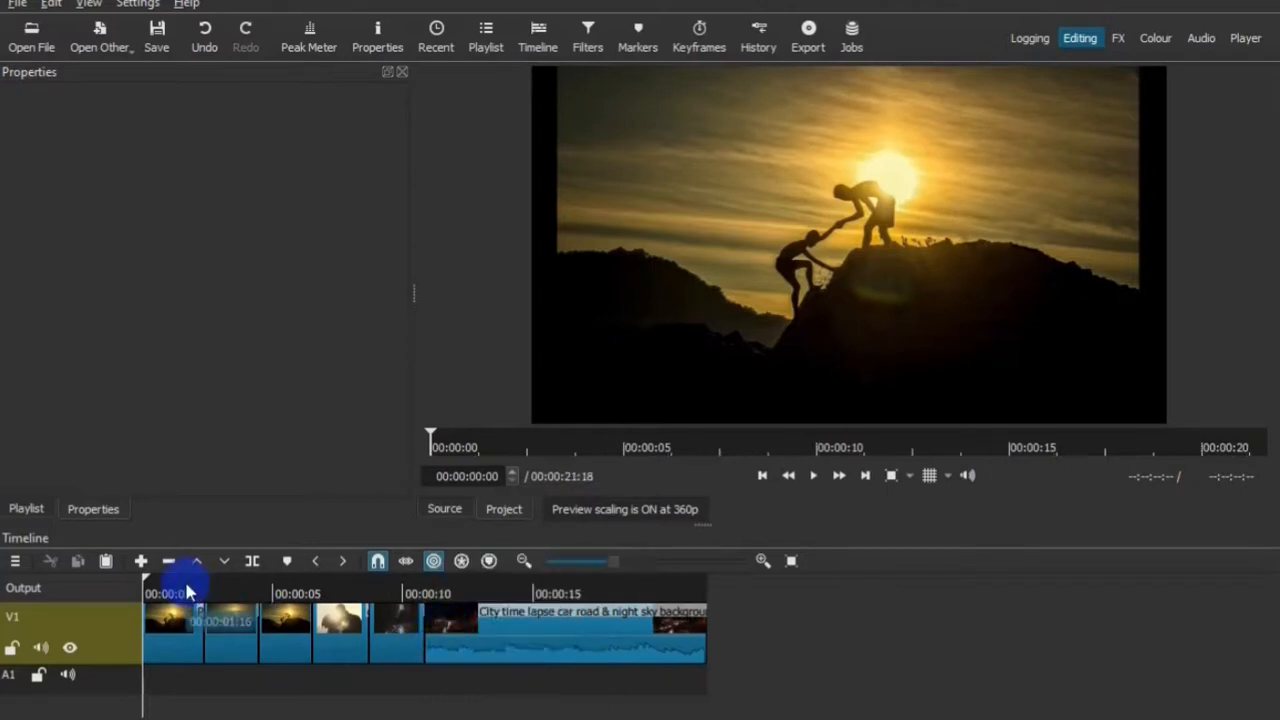
Step: Play the rearranged timeline from the start to check the order of the images
left_click_drag(187, 590, 162, 607)
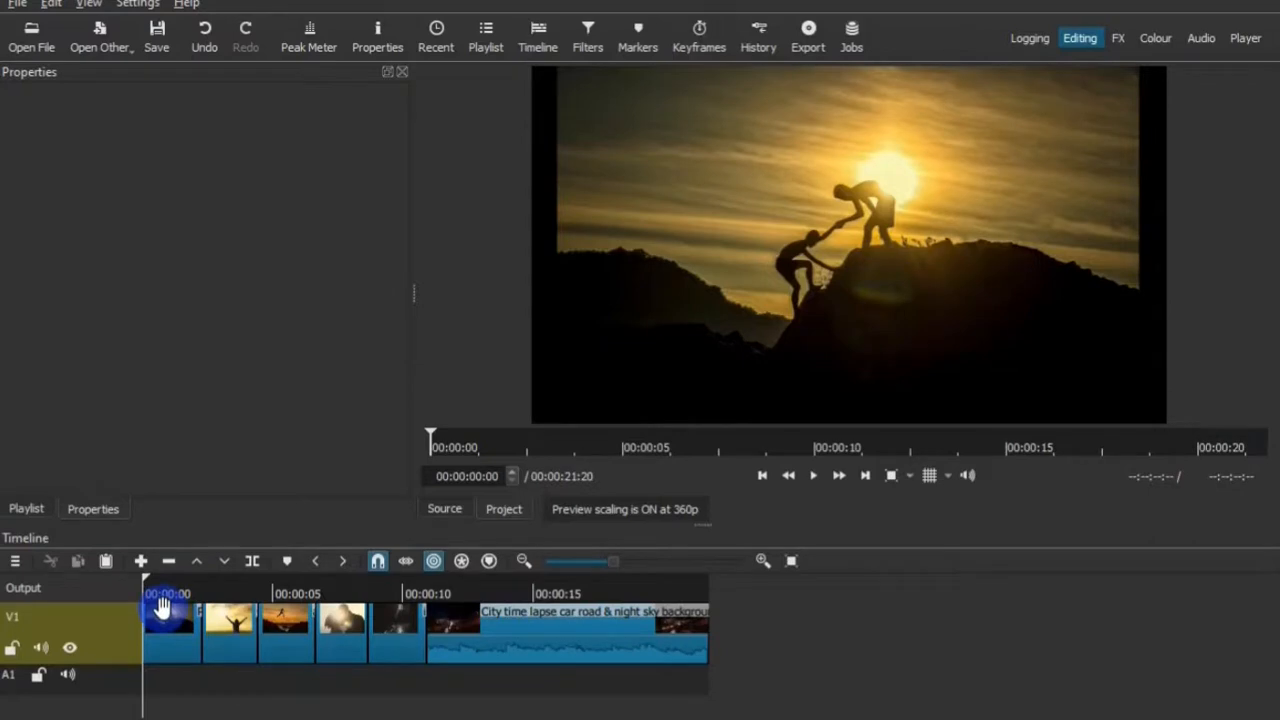
key("space")
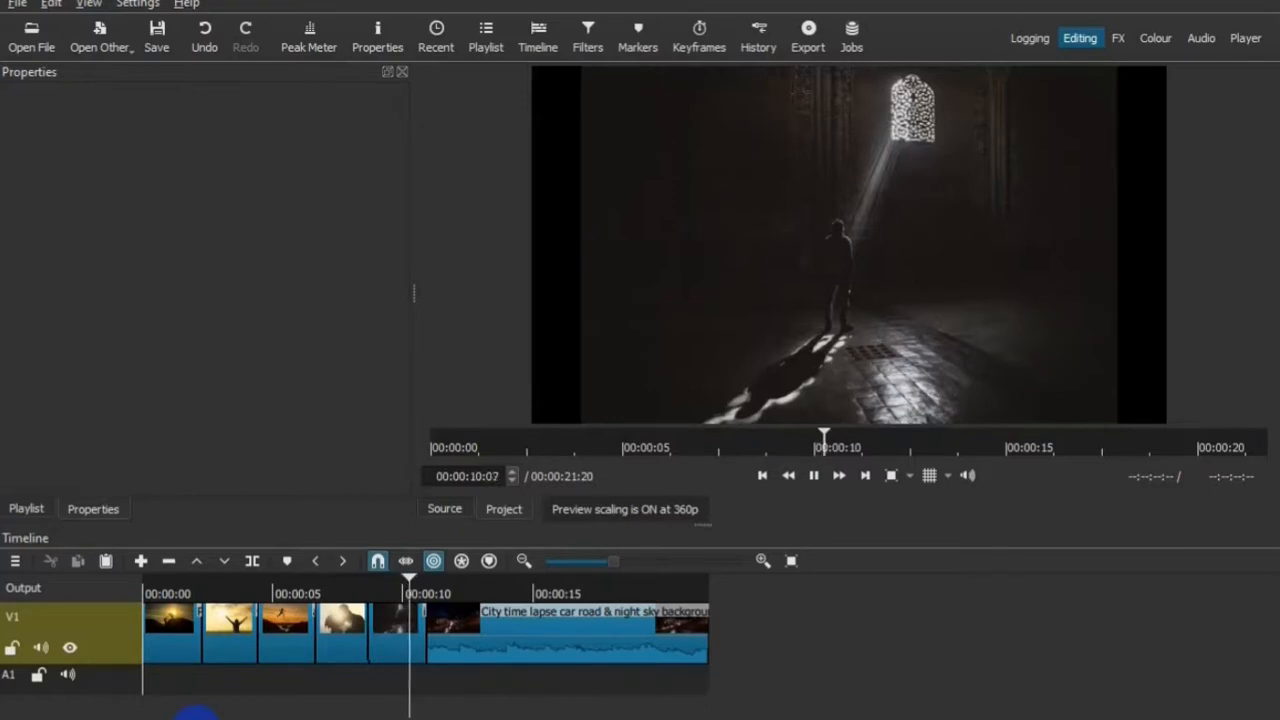
key("space")
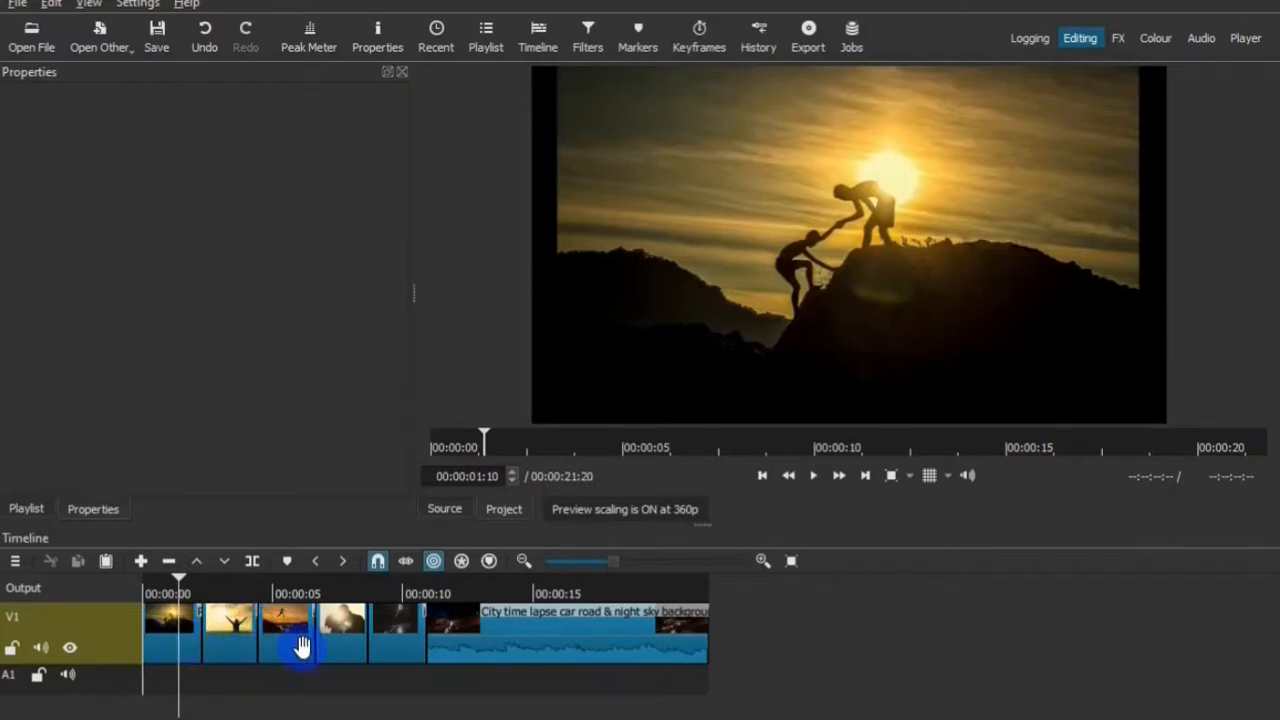
Step: Select the PIC 1 clip at the start of V1 and adjust its end to a duration of about 00:00:02:10
left_click(177, 640)
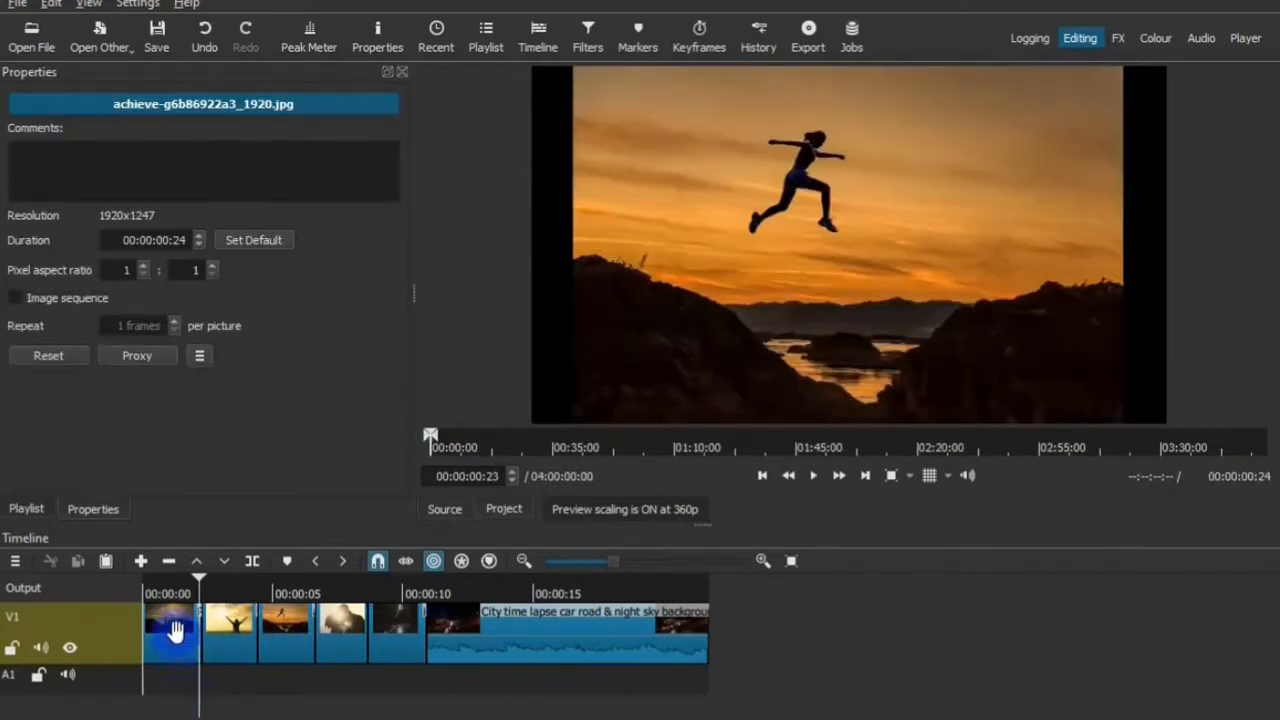
left_click(175, 630)
mouse_move(199, 638)
left_mouse_down()
mouse_move(243, 637)
mouse_move(204, 630)
left_mouse_up()
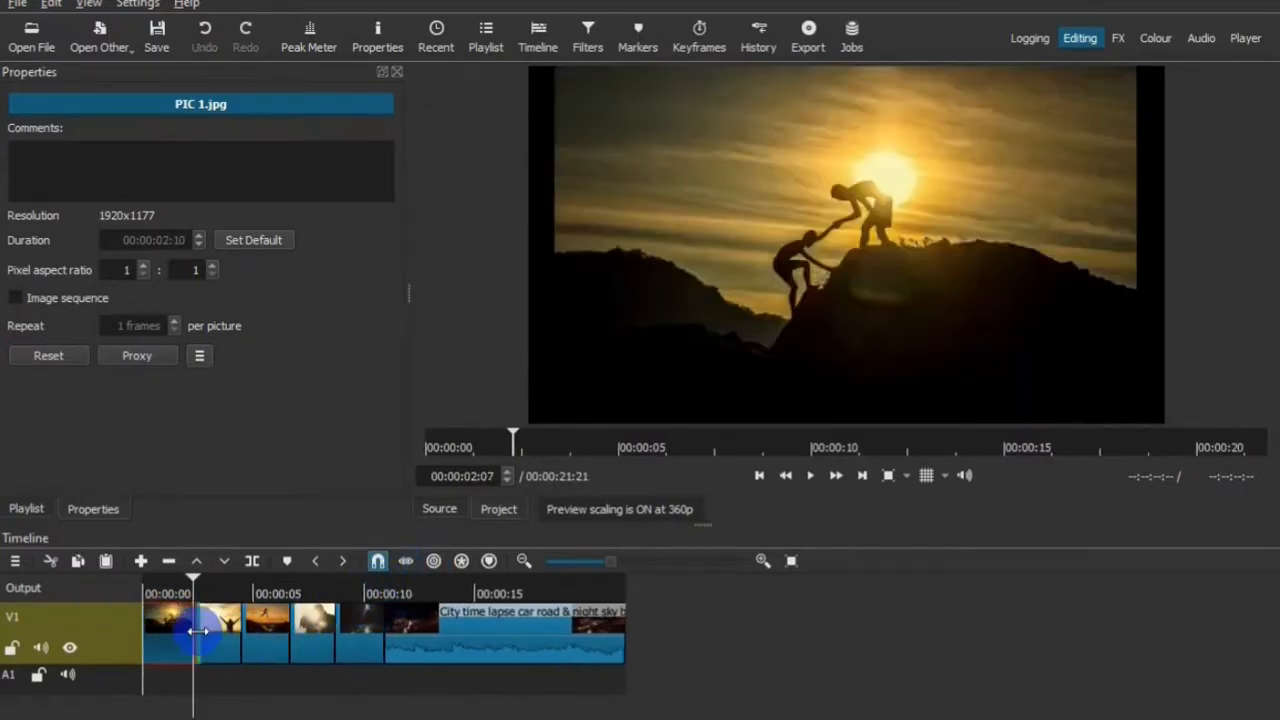
left_click(200, 628)
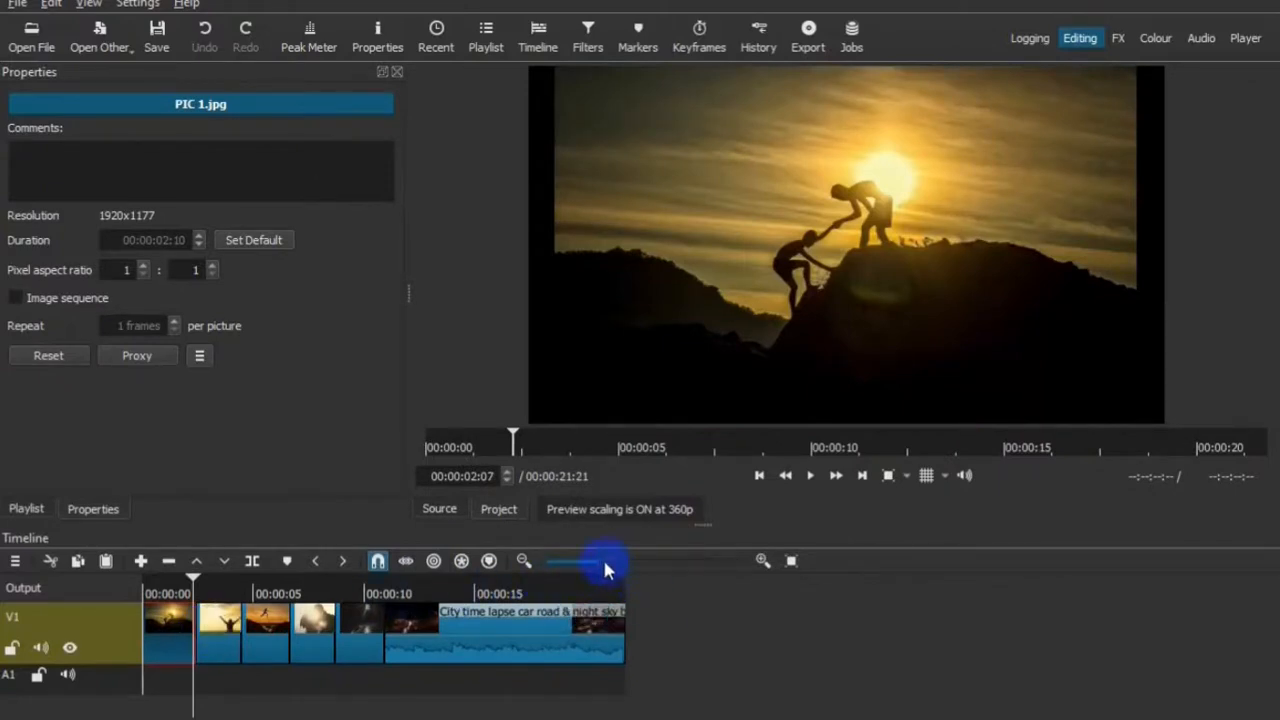
Step: Zoom the timeline in, out and in again to examine the clips at different scales
left_click(762, 563)
left_click(762, 563)
left_click(762, 563)
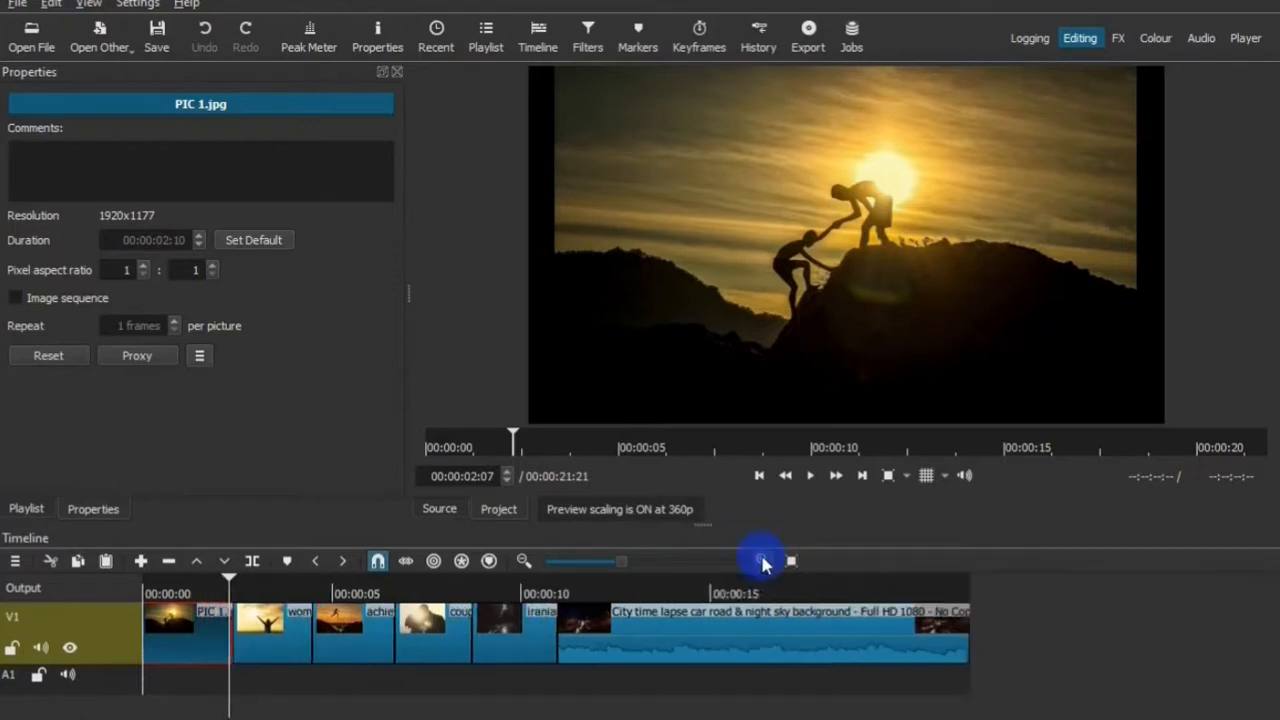
left_click(522, 560)
left_click(522, 560)
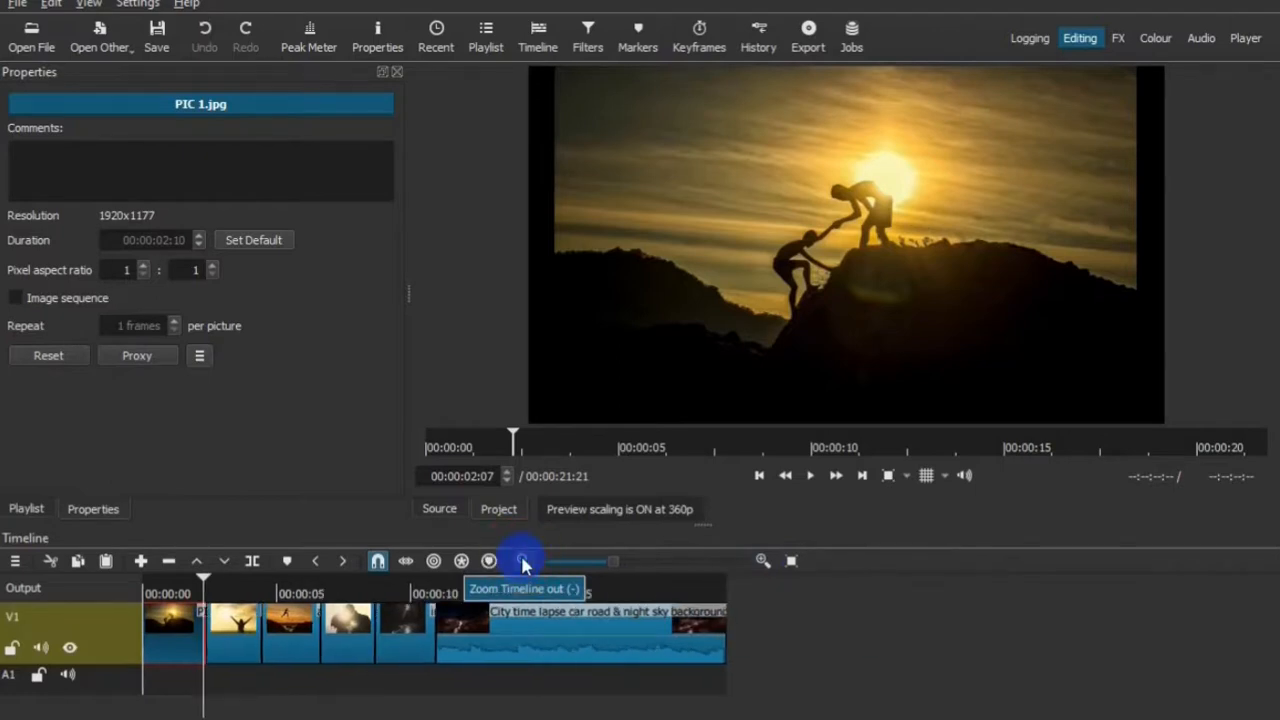
left_click(762, 562)
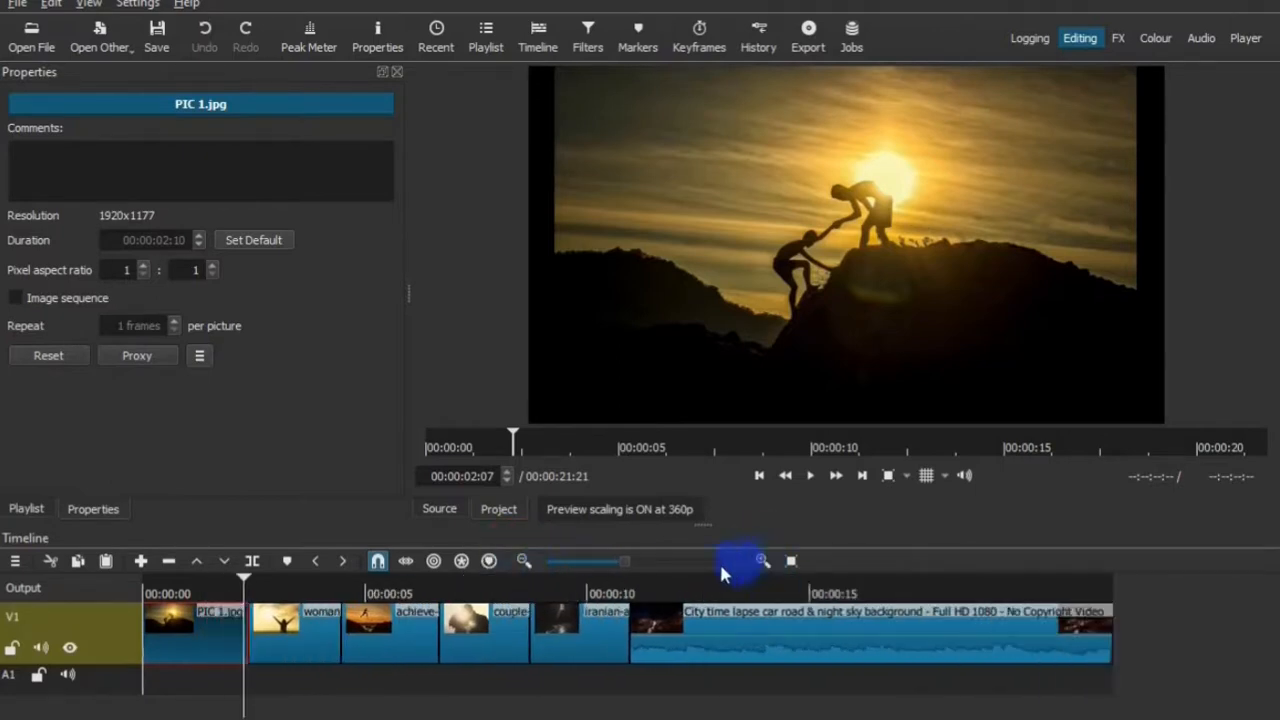
Step: Overlap the PIC 1 clip with the woman clip by about 0.3 seconds to create a transition, and play it back
left_click_drag(628, 566, 668, 563)
left_click_drag(568, 631, 628, 628)
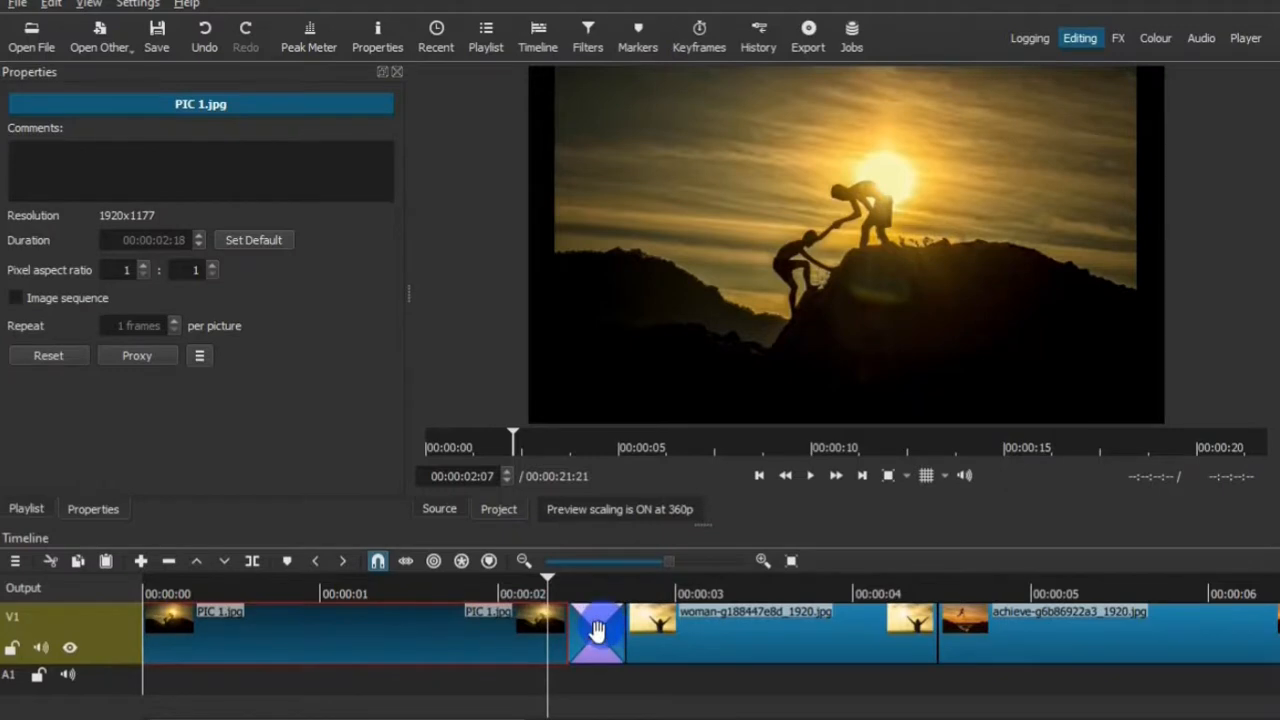
left_click(597, 638)
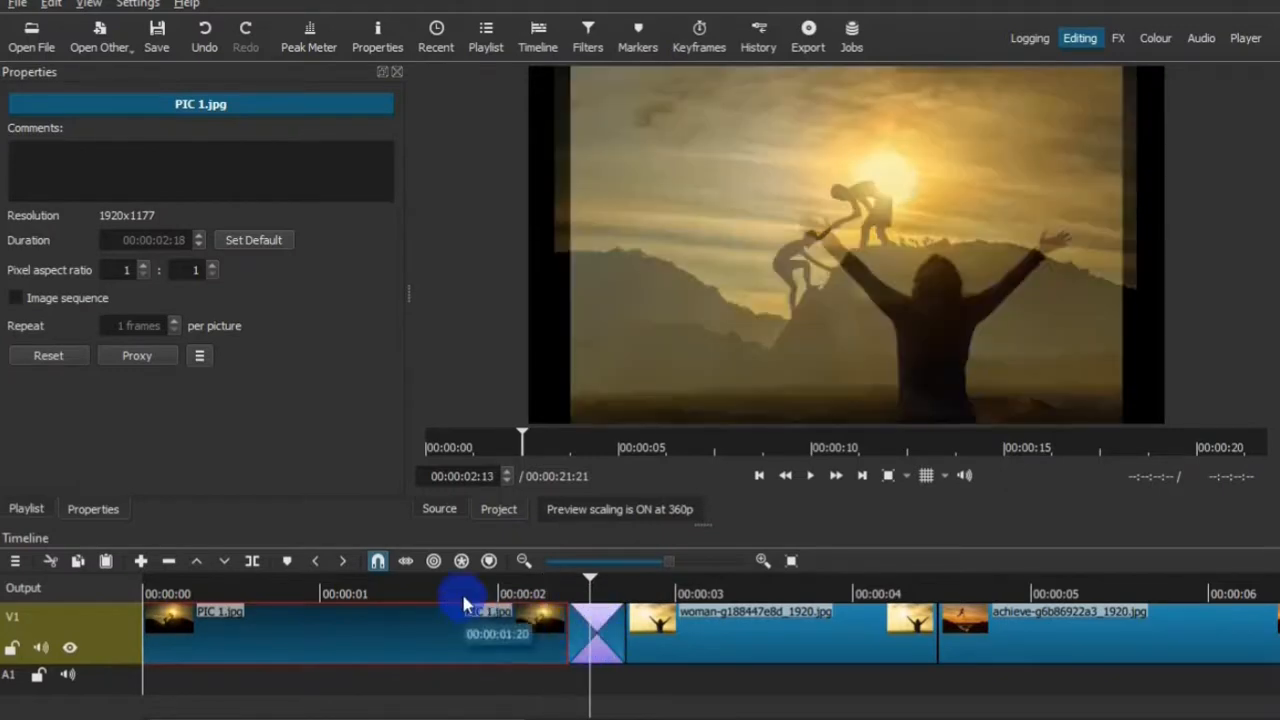
left_click(463, 600)
key("space")
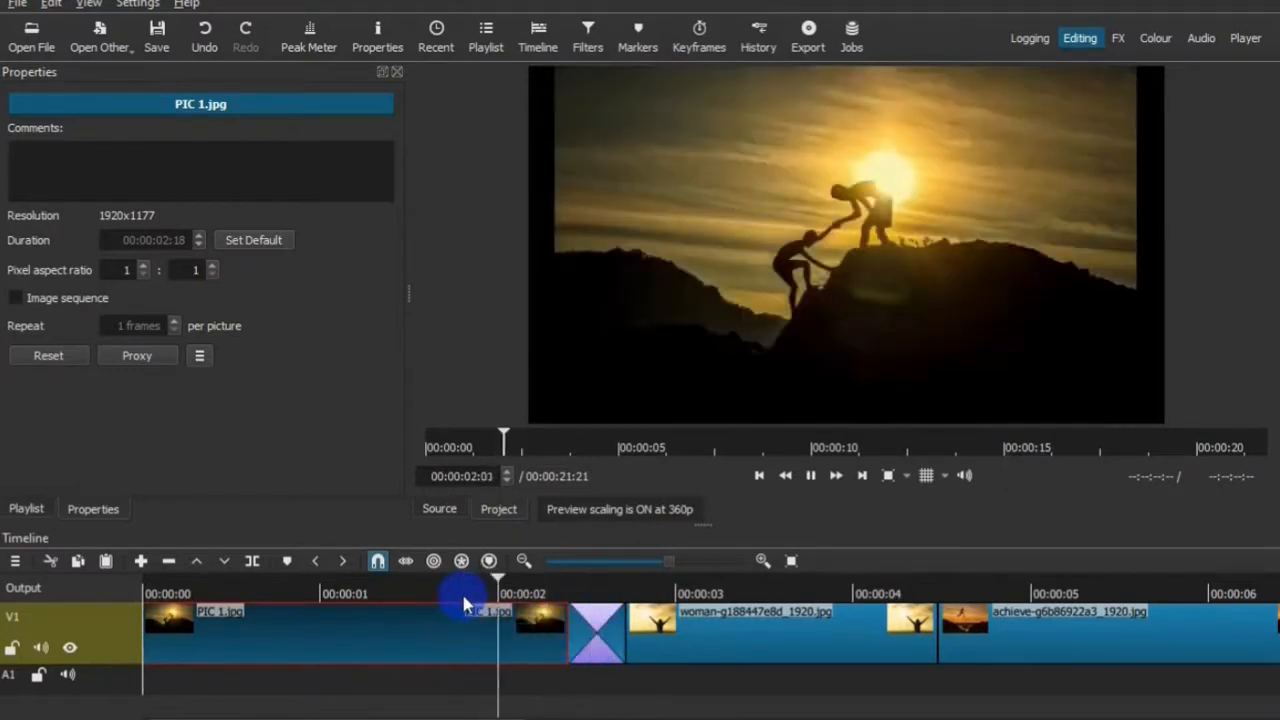
key("space")
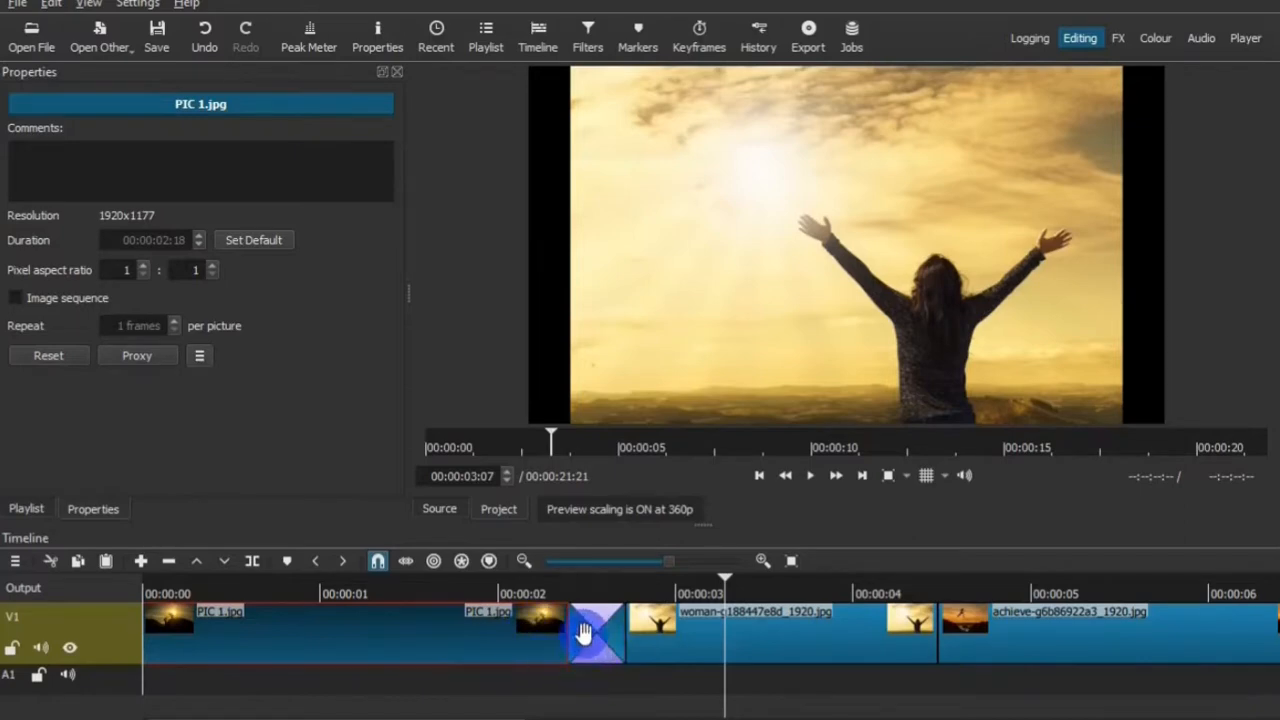
Step: Select the transition between PIC 1 and the woman clip and examine its video types, including the Custom file choice
left_click(584, 632)
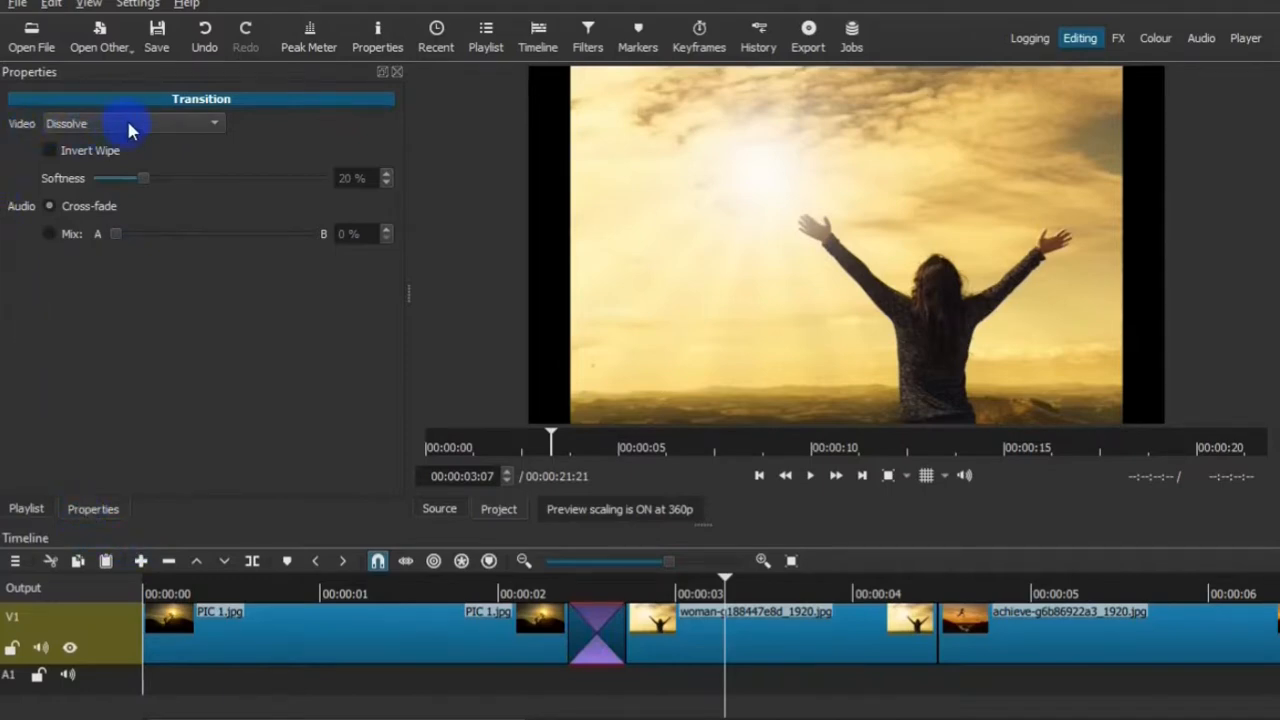
left_click(128, 125)
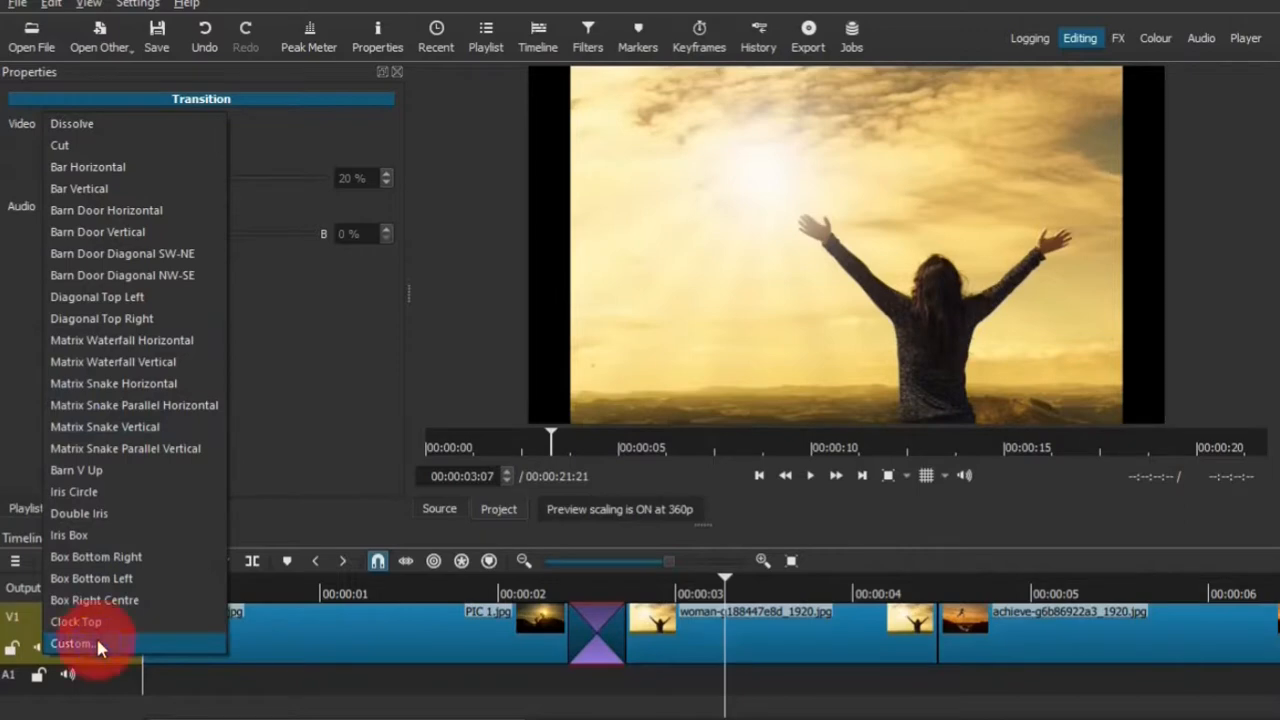
left_click(97, 643)
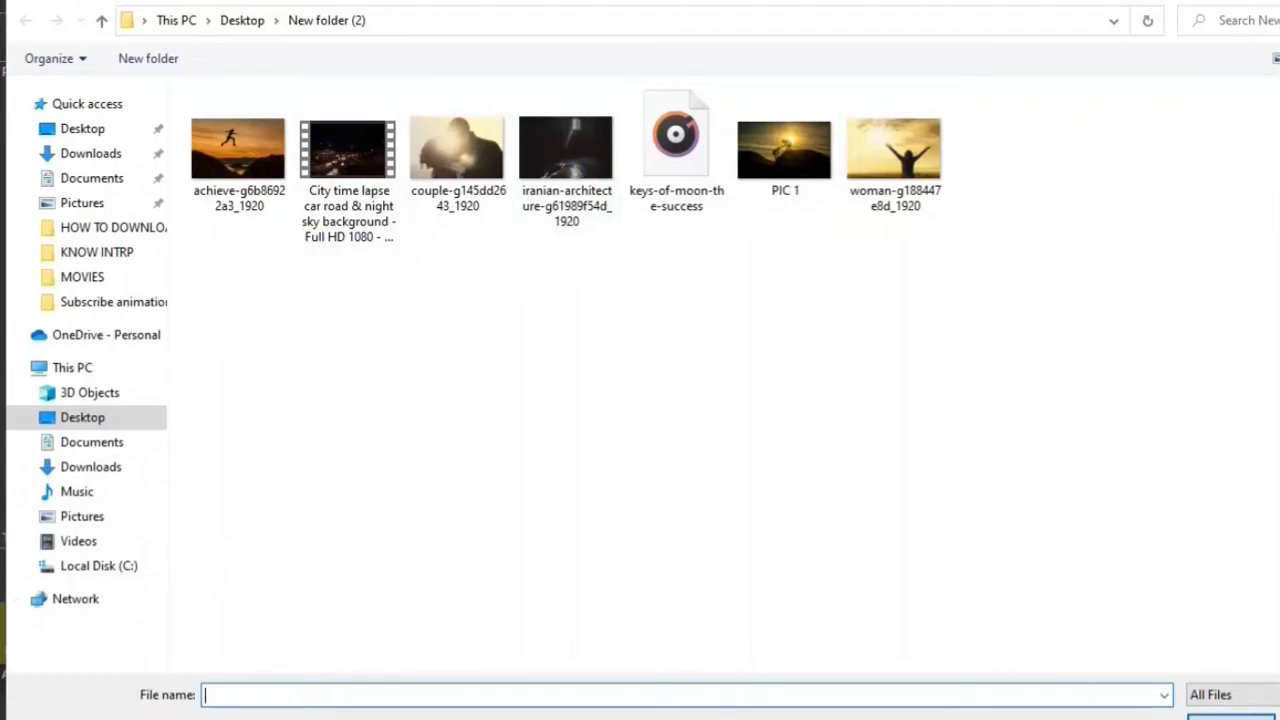
Step: Set the video type of the transition between PIC 1 and the woman clip to Bar Horizontal and play it back
left_click(138, 125)
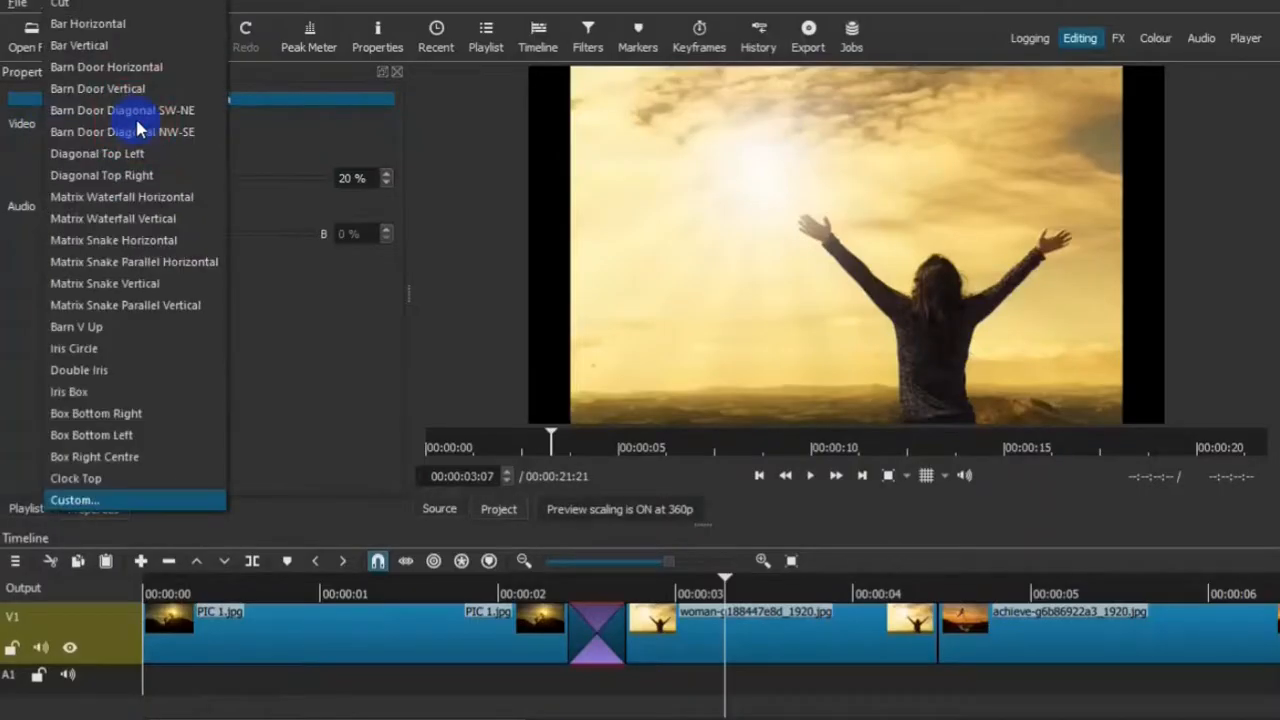
left_click(145, 26)
left_click(522, 594)
key("space")
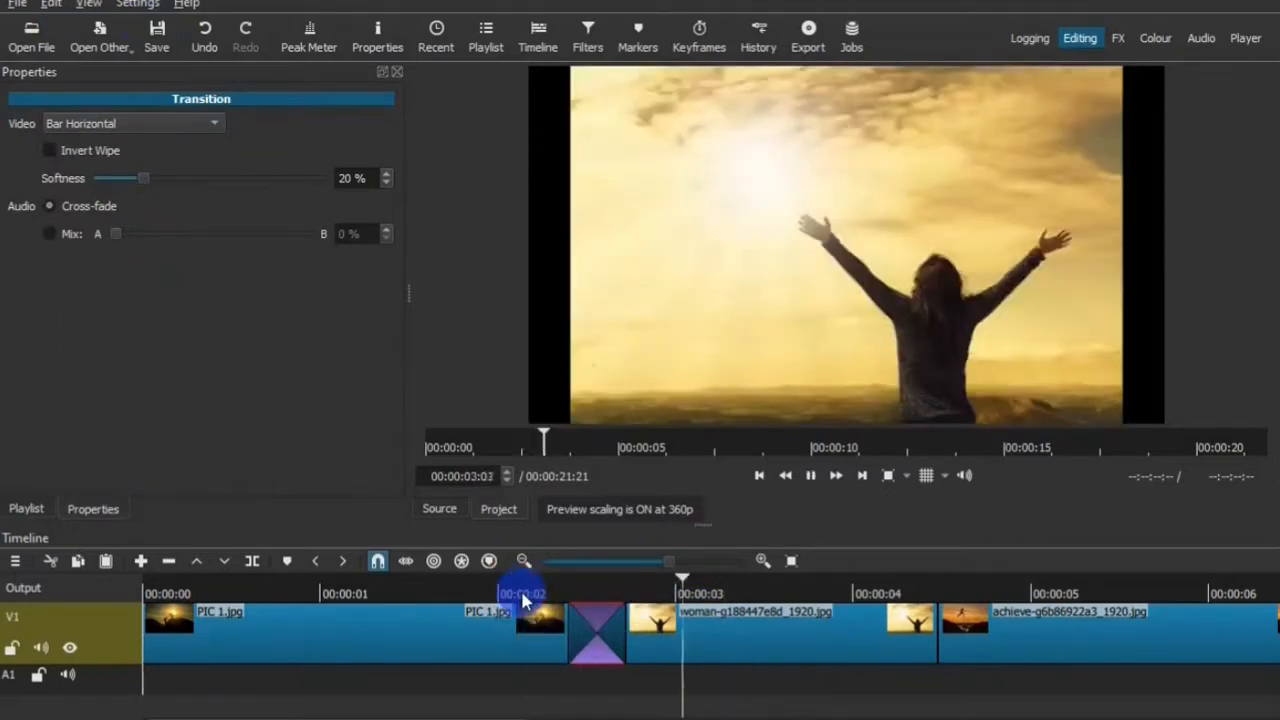
key("space")
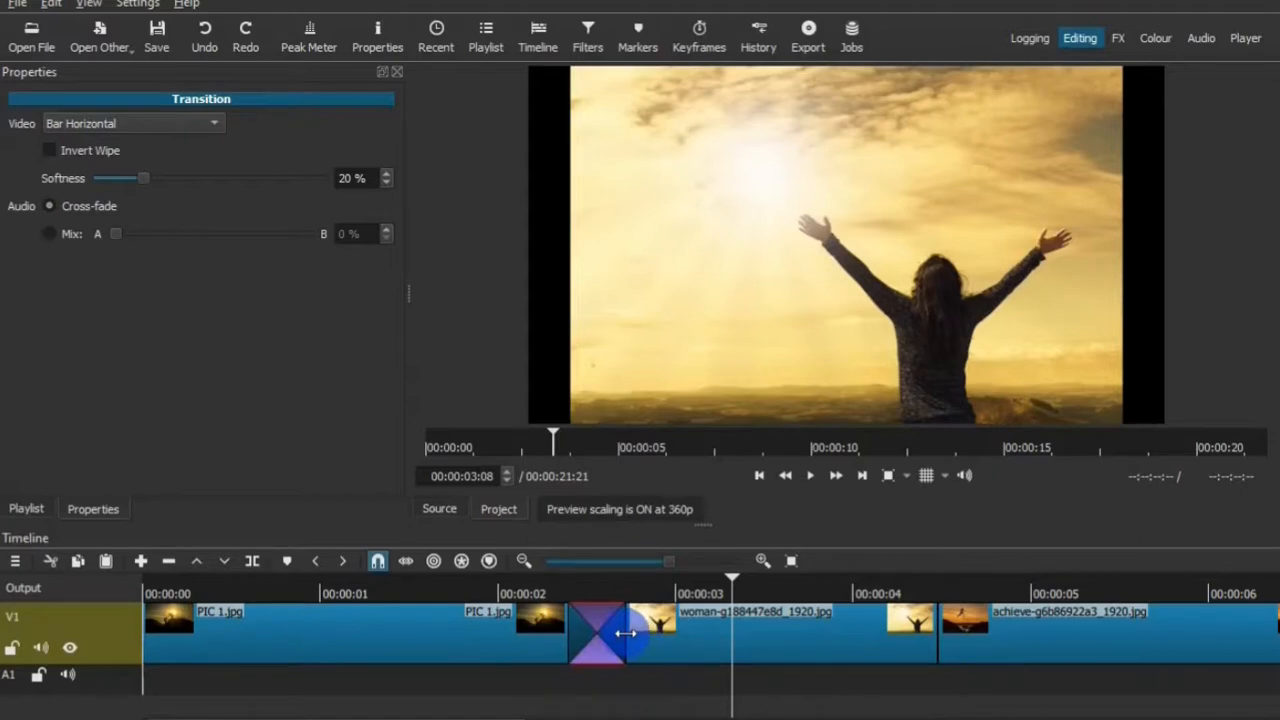
Step: Lengthen the first transition on V1 to about one second and play it back
left_click_drag(625, 633, 745, 628)
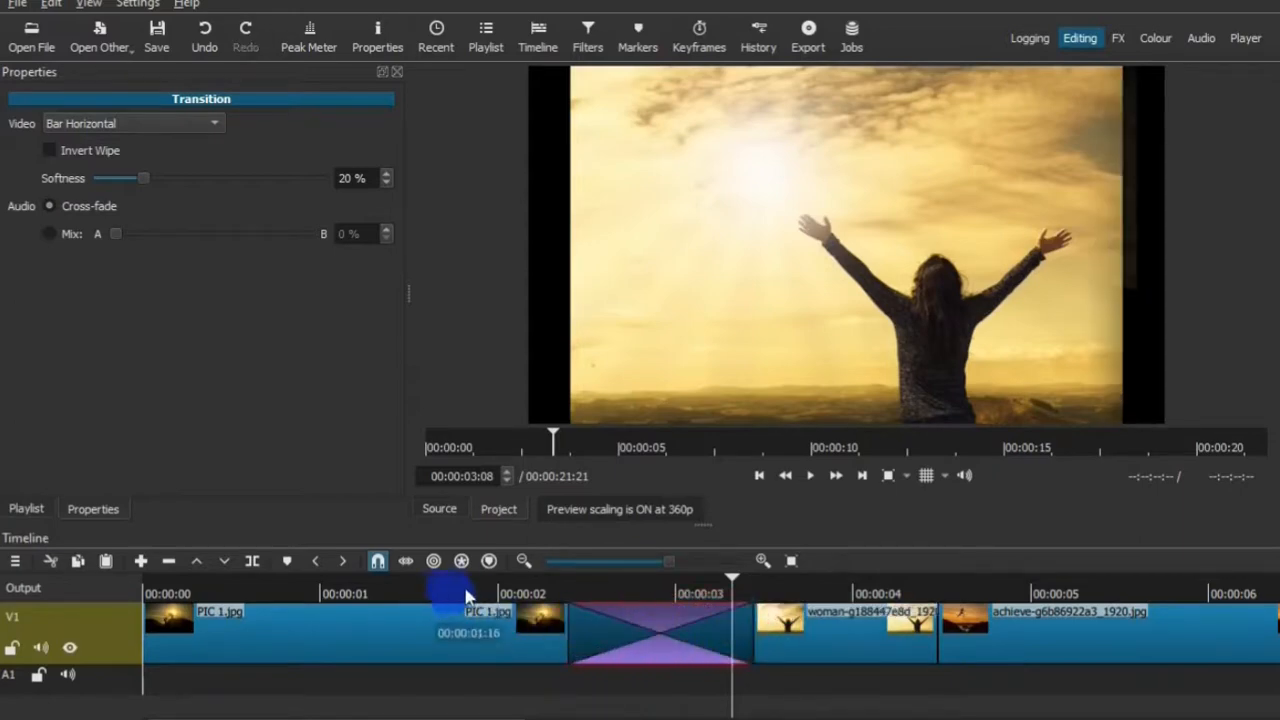
left_click(500, 590)
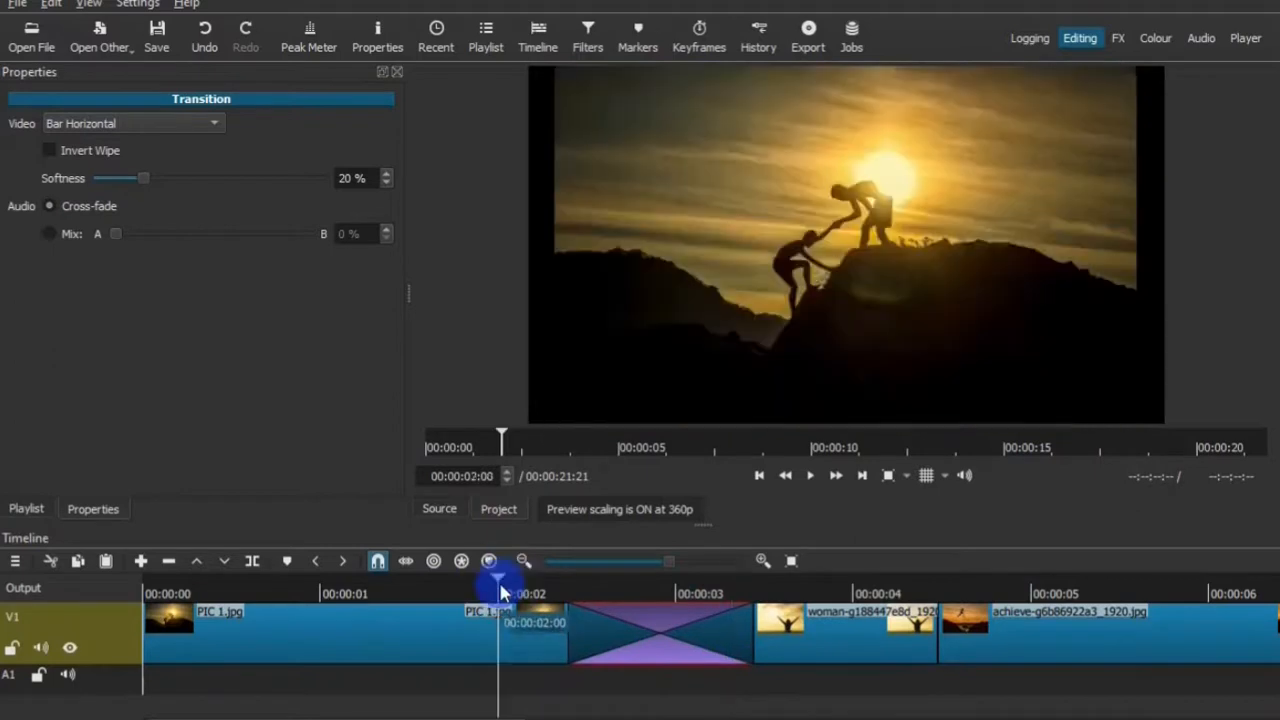
key("space")
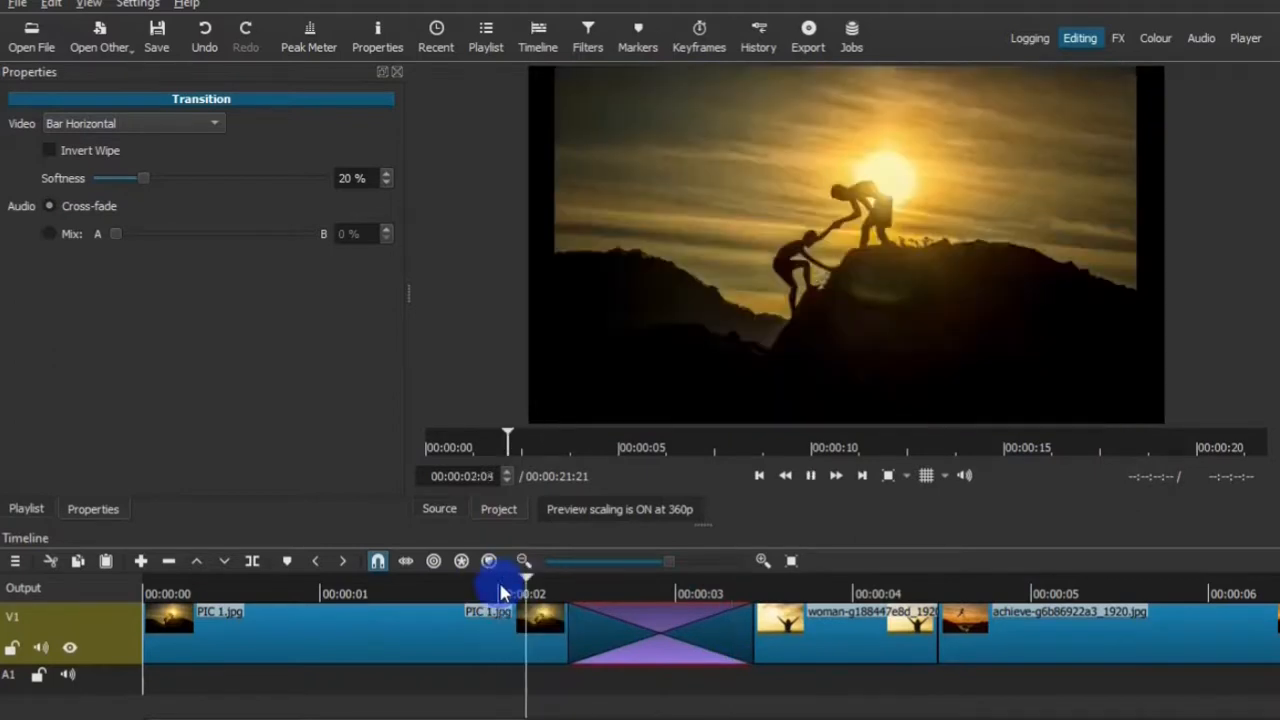
key("space")
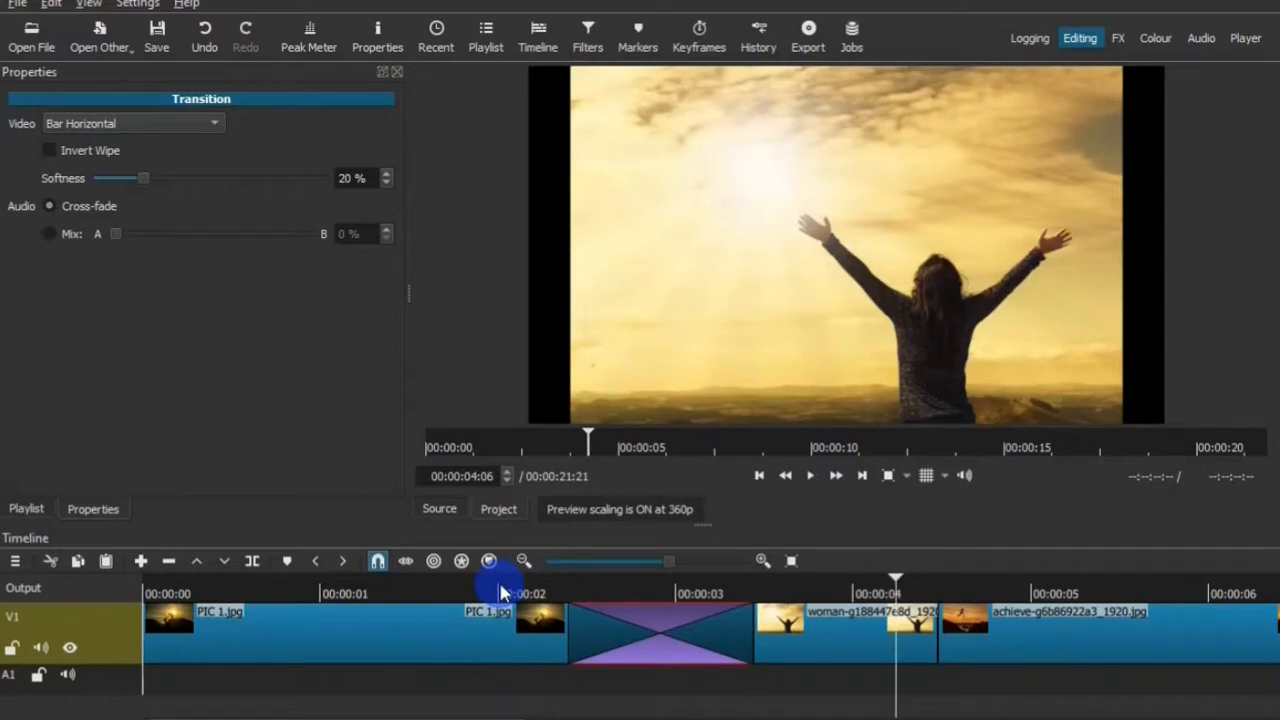
Step: Shorten the first transition to about 0.8 seconds and create one of about 0.6 seconds between the woman and achieve clips
scroll(503, 620, "down", 3)
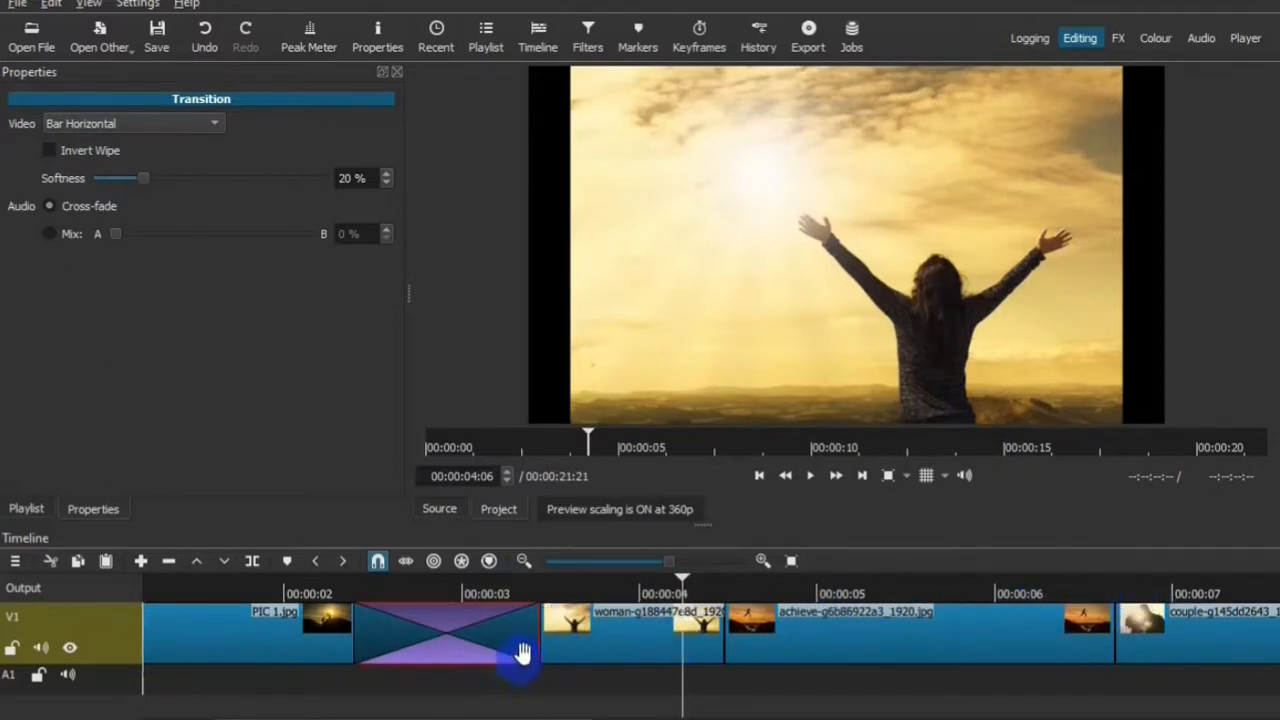
left_click_drag(541, 630, 428, 634)
left_click_drag(723, 634, 838, 637)
left_click_drag(426, 634, 490, 634)
scroll(574, 700, "down", 4)
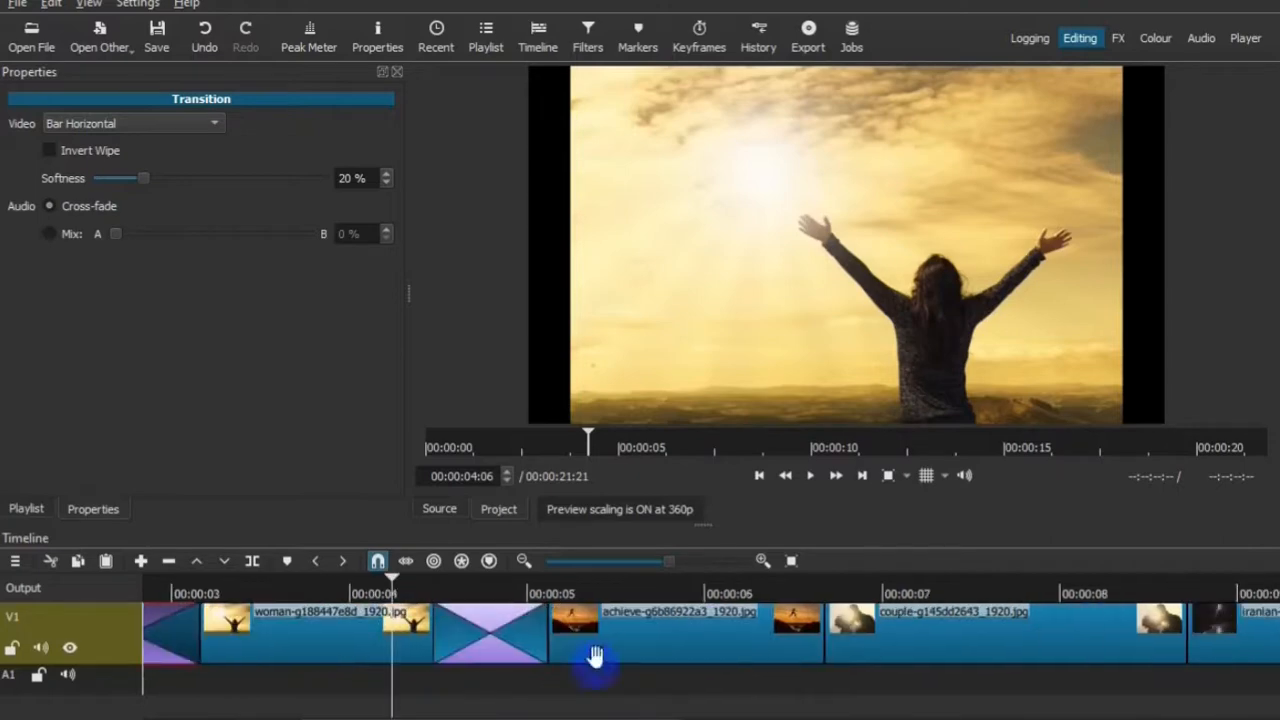
Step: Create a transition of about 0.5 seconds between the achieve and couple clips and set its video type to Barn V Up
left_click_drag(823, 634, 918, 634)
left_click(485, 643)
left_click(872, 634)
left_click(150, 124)
left_click(76, 470)
Step: Create a transition of about 0.6 seconds between the couple and iranian-architecture clips and choose a wipe as its video type
scroll(574, 710, "down", 8)
left_click_drag(565, 634, 665, 634)
left_click(134, 123)
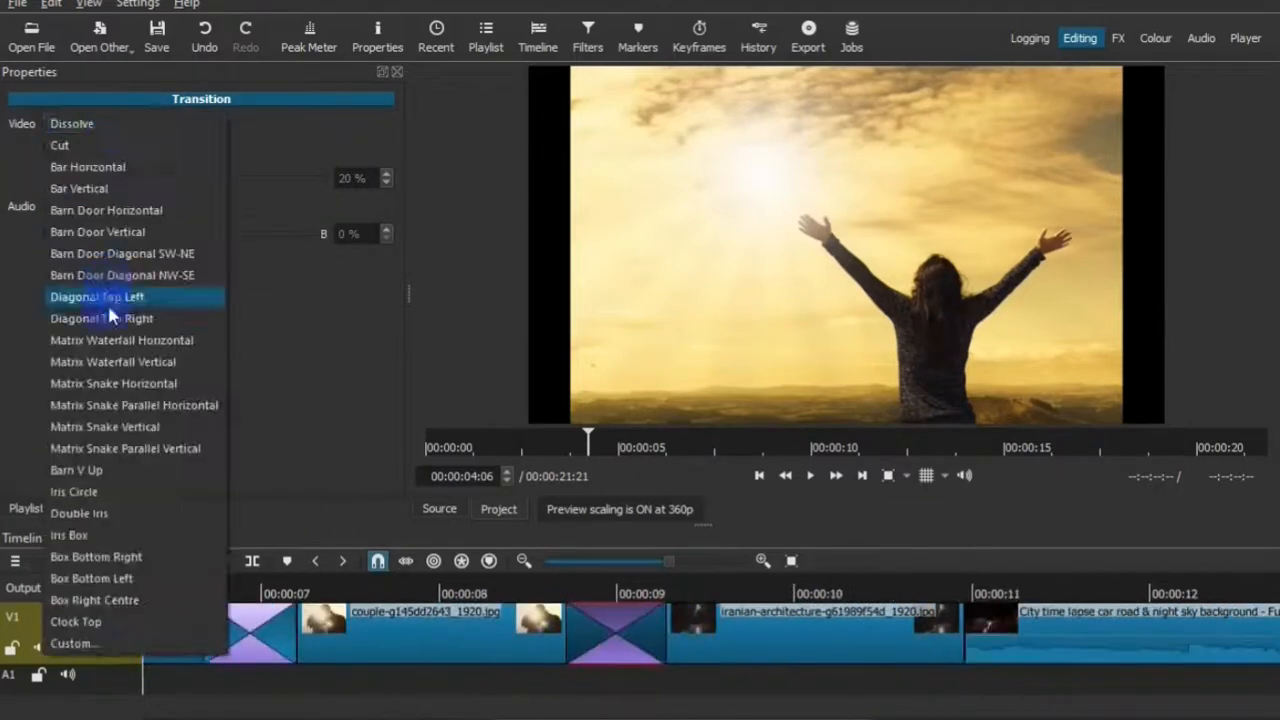
left_click(108, 306)
left_click(134, 124)
left_click(159, 190)
Step: Create a transition of about 0.5 seconds between the iranian-architecture and City time lapse clips and set it to Iris Box
left_click_drag(963, 634, 1057, 634)
left_click(1022, 637)
left_click(150, 124)
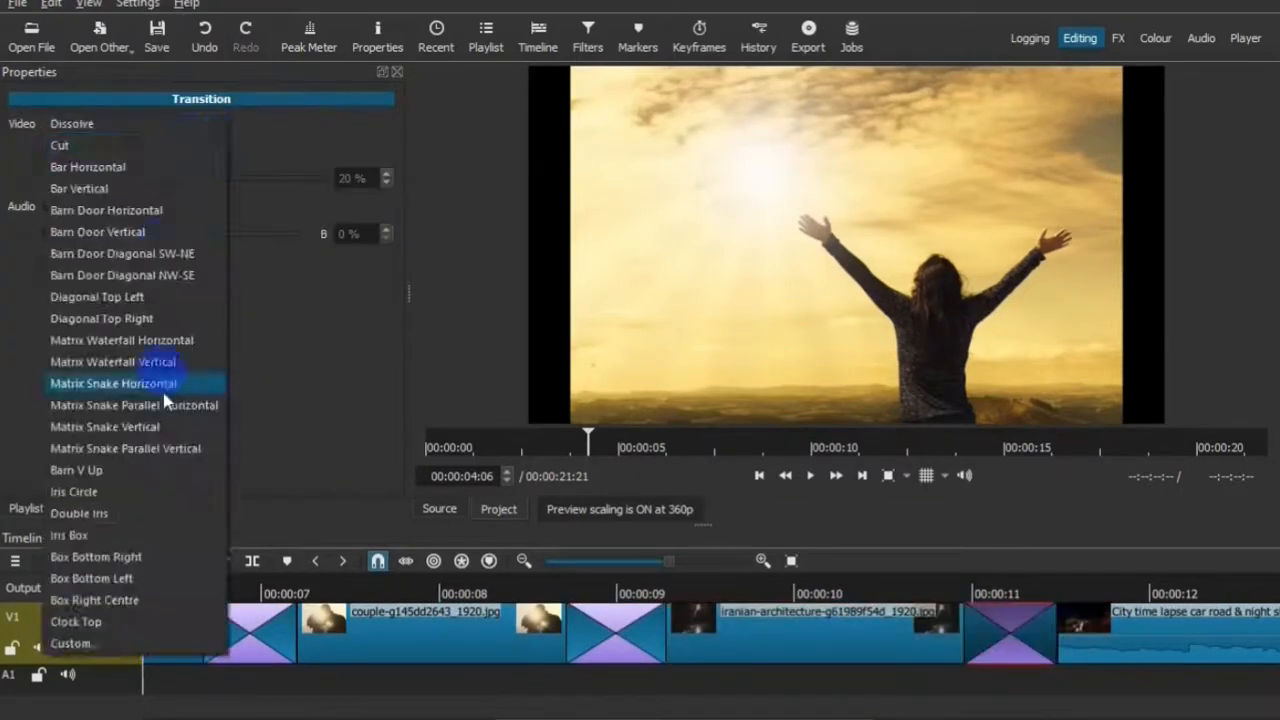
left_click(69, 535)
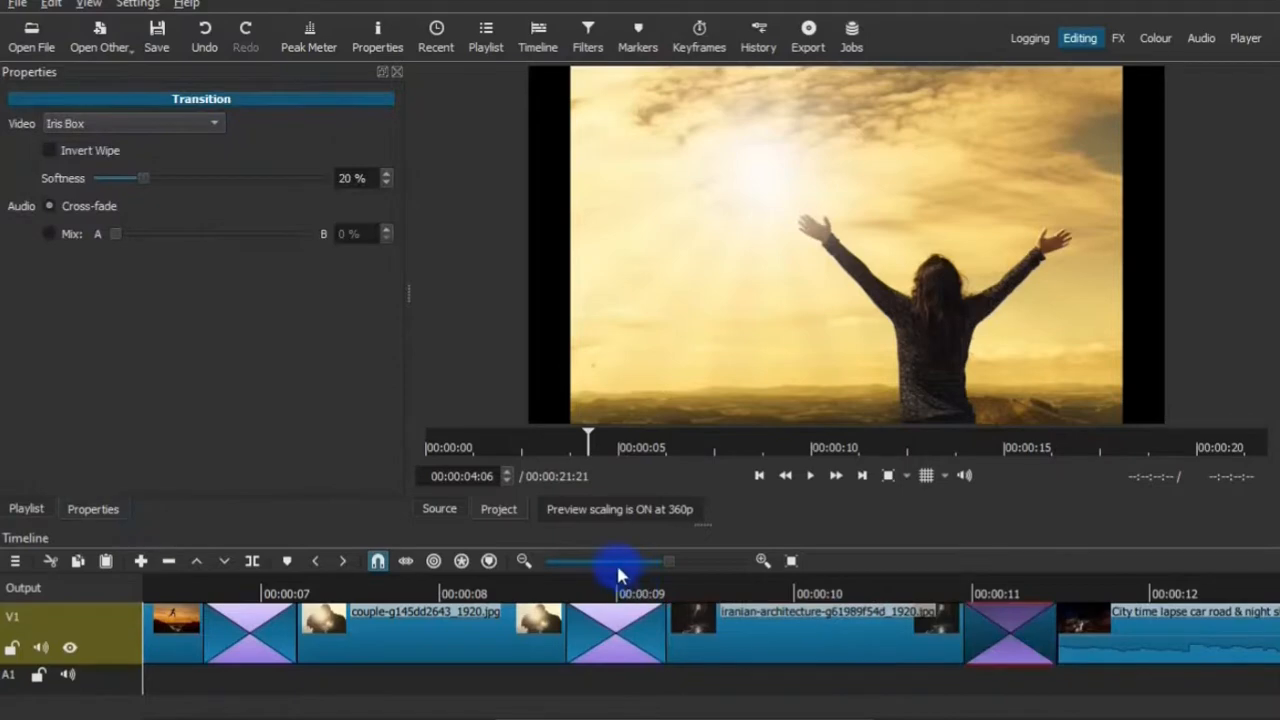
Step: Fit all clips in the timeline view and play the sequence from the start to check the transitions
left_click(600, 564)
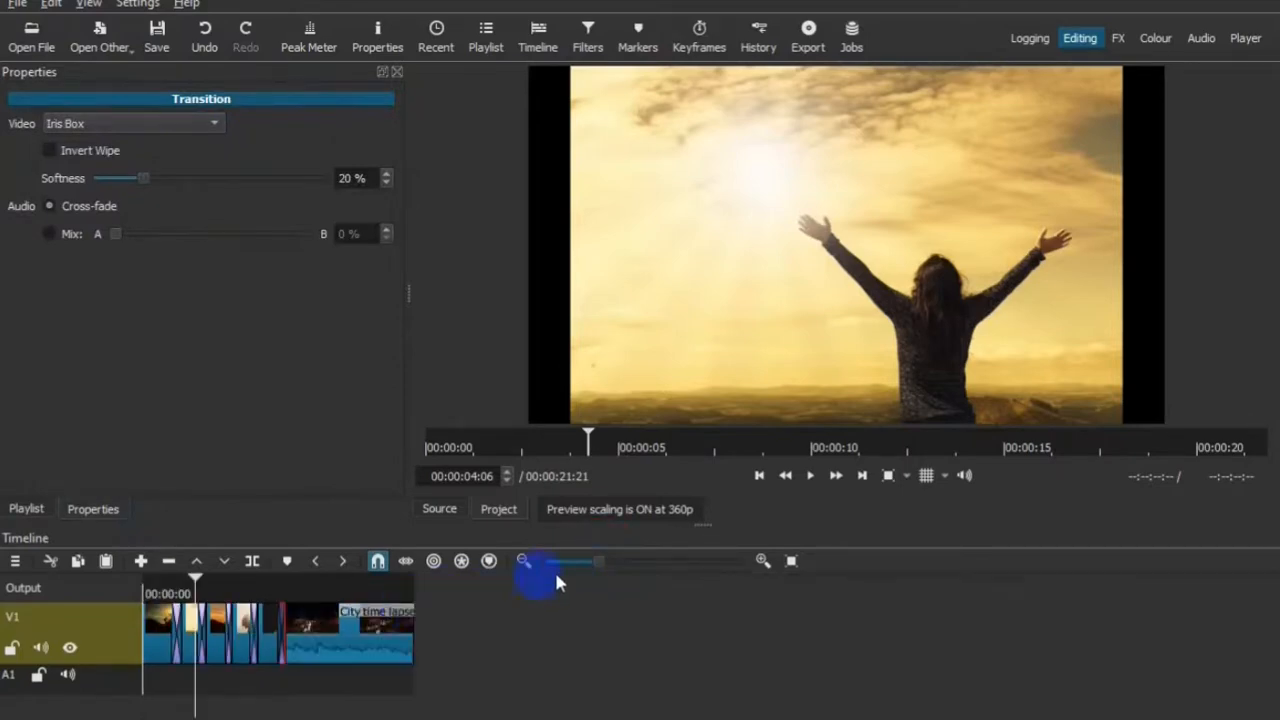
left_click(622, 560)
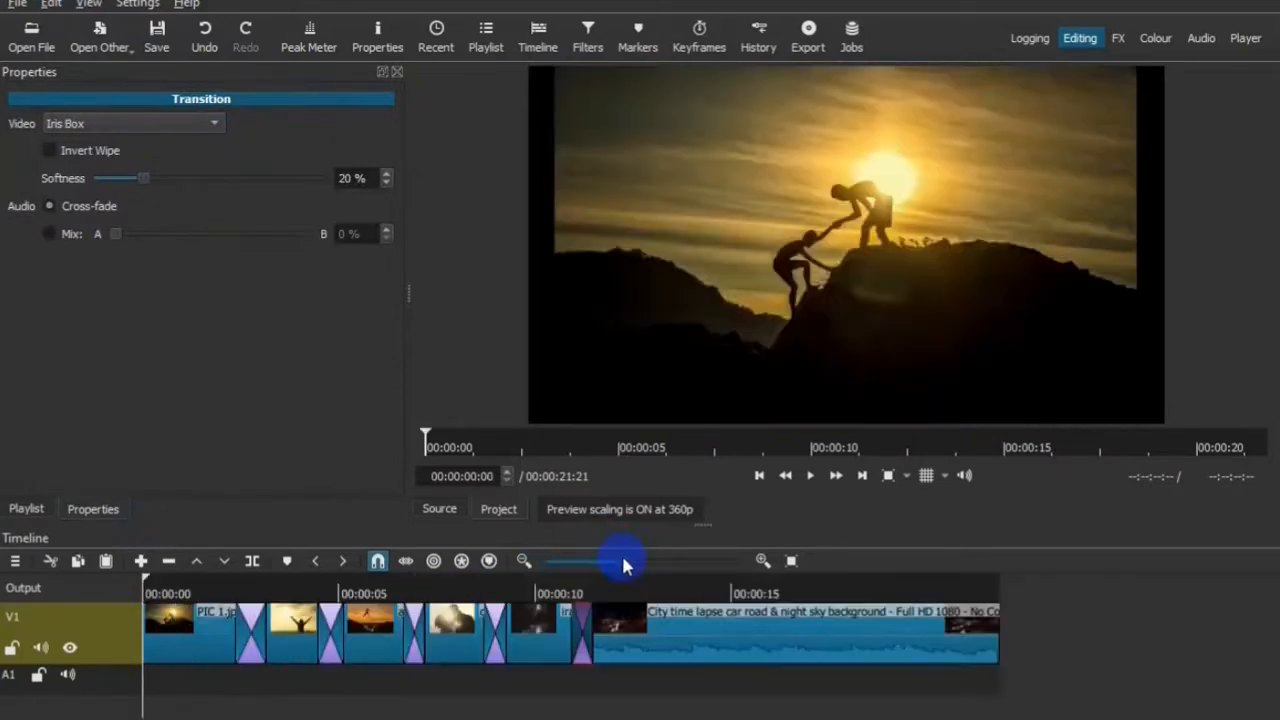
key("space")
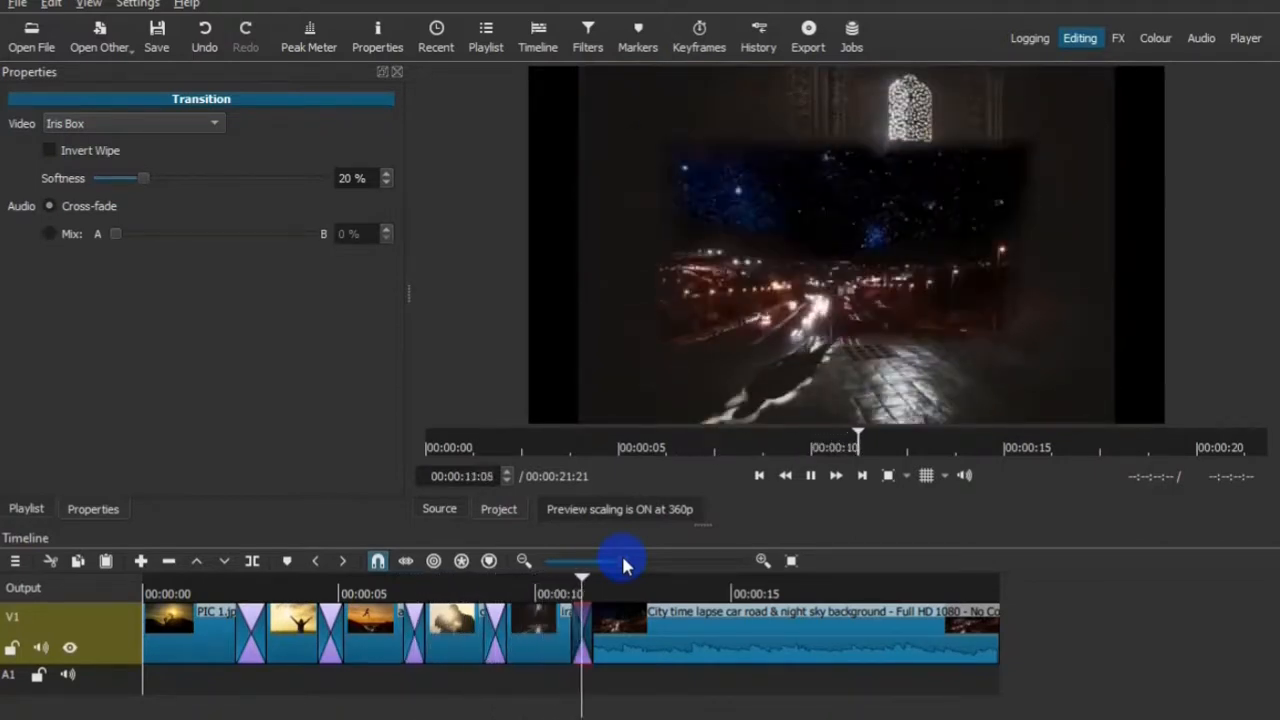
key("space")
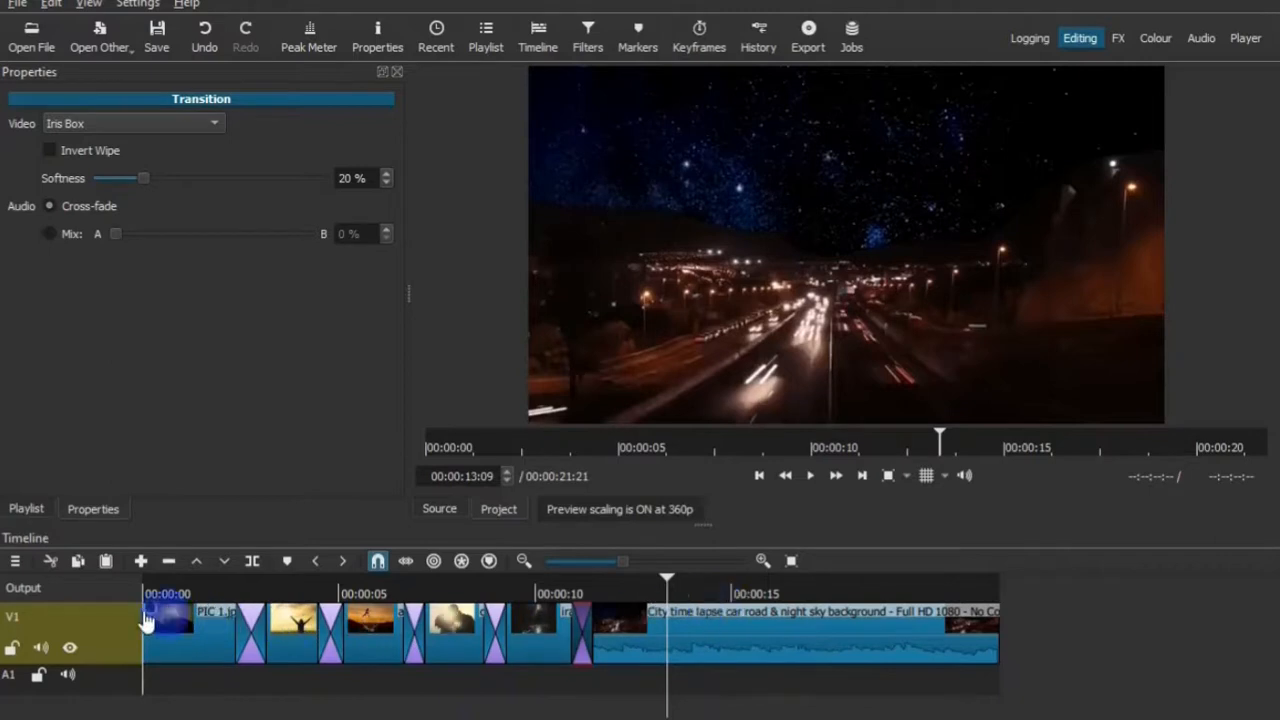
Step: Mute the V1 track and play part of the City time lapse clip to check its sound
left_click(44, 650)
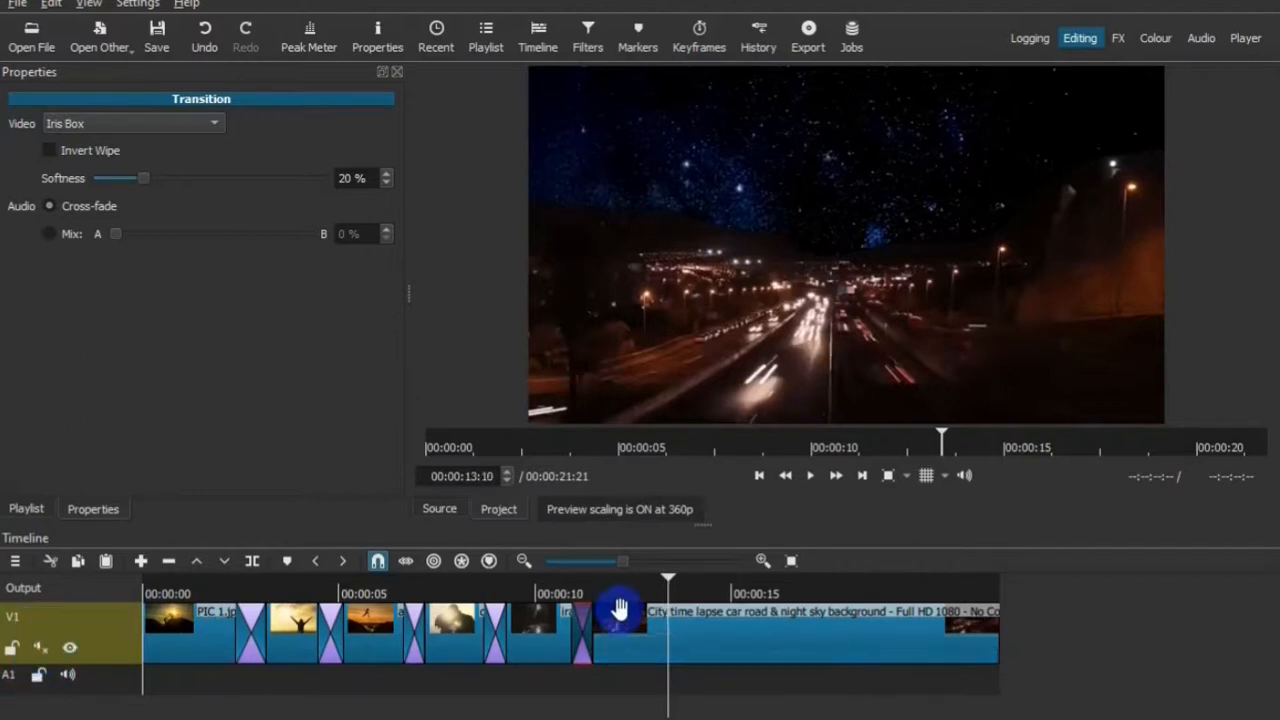
key("space")
left_click(740, 594)
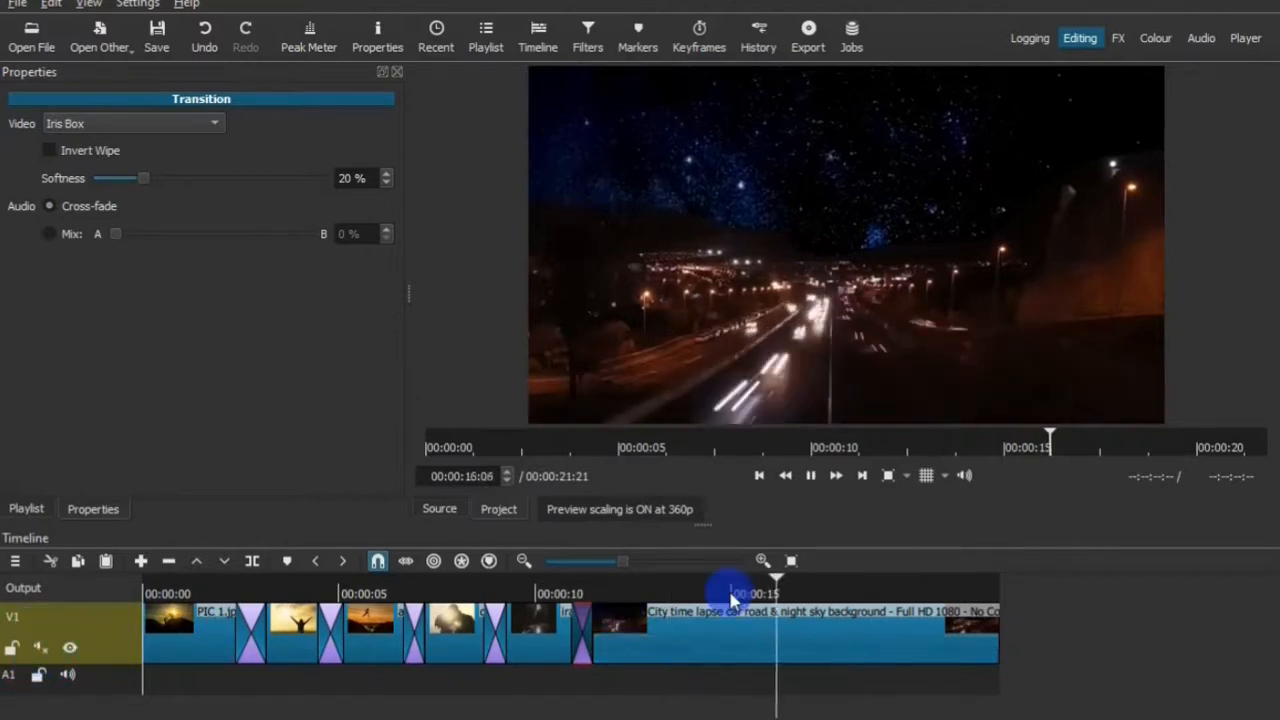
key("space")
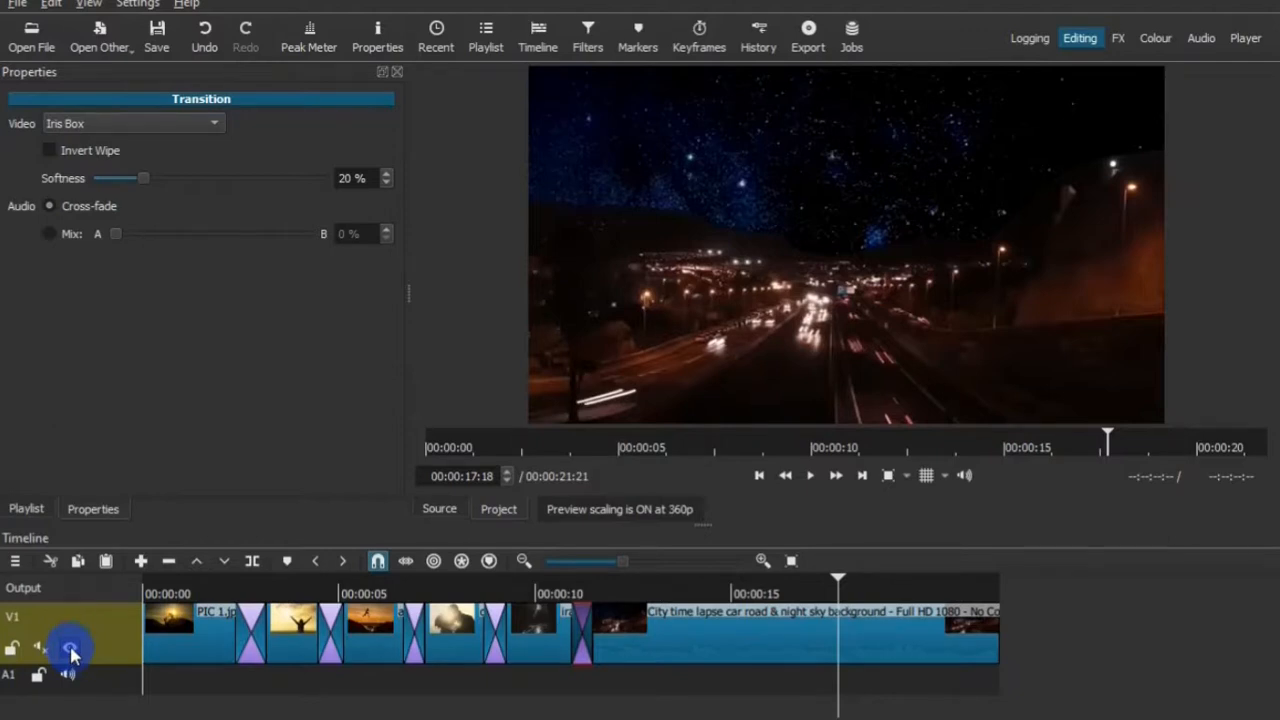
Step: Hide the V1 track, check the preview at another point in the timeline, and show the track again
left_click(70, 650)
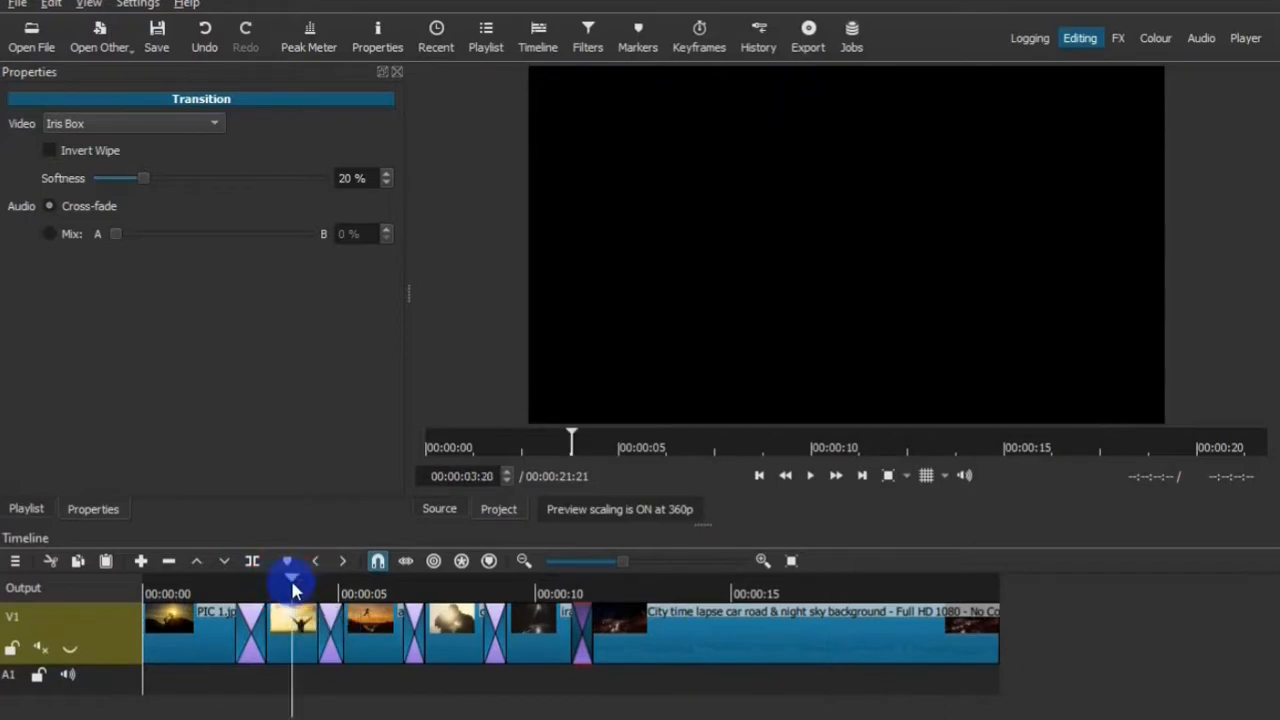
left_click(364, 589)
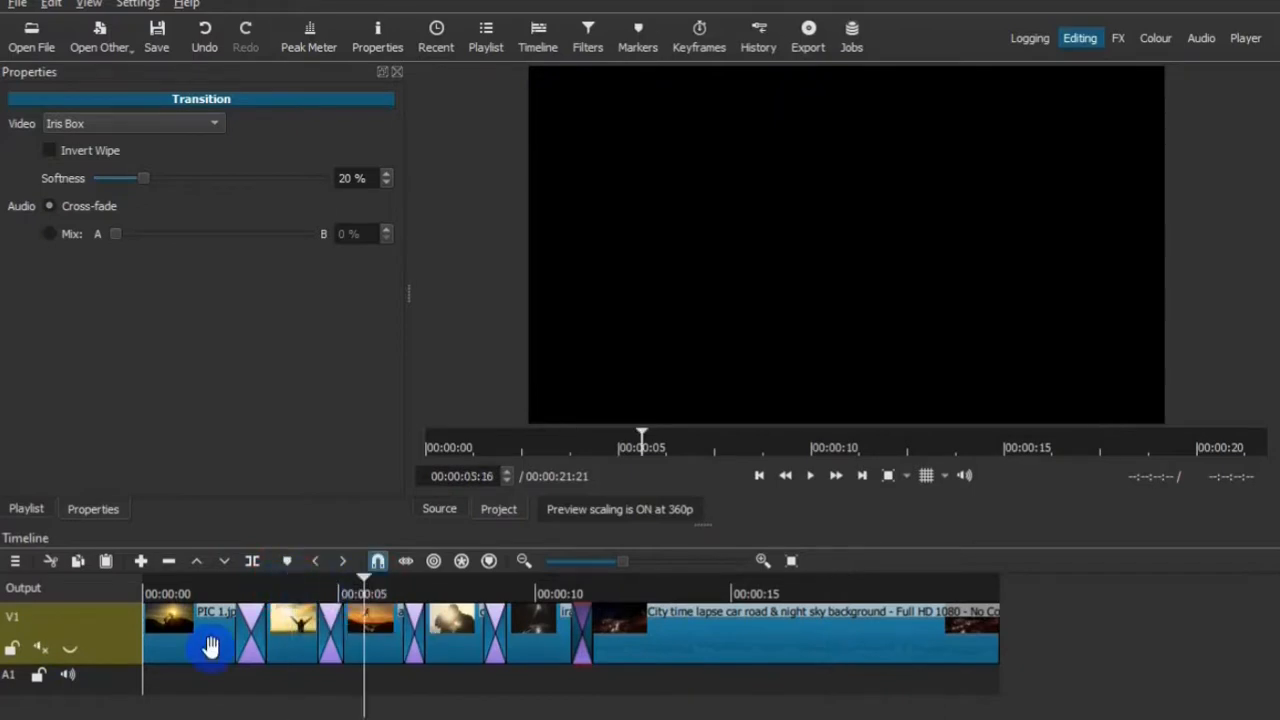
left_click(69, 648)
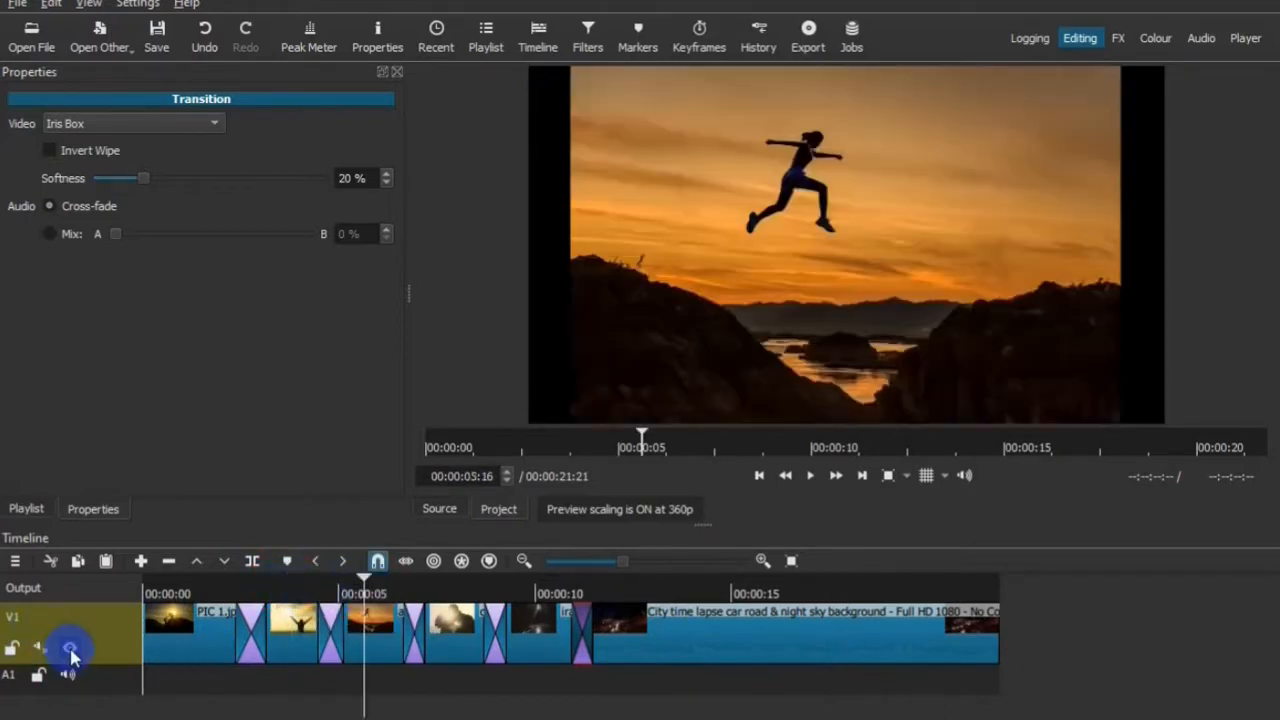
Step: Lock the V1 track and try to select and trim its clips, then return the track to unlocked and unmuted
left_click(9, 648)
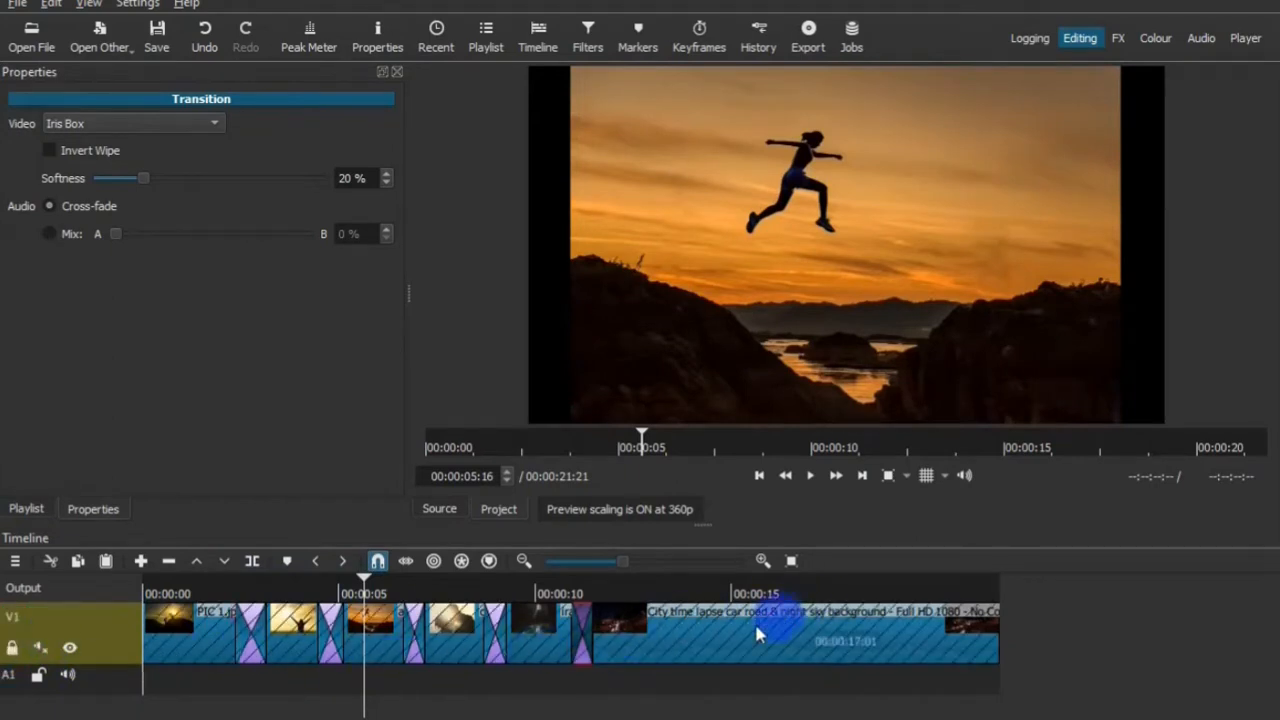
left_click(642, 642)
left_click(1000, 633)
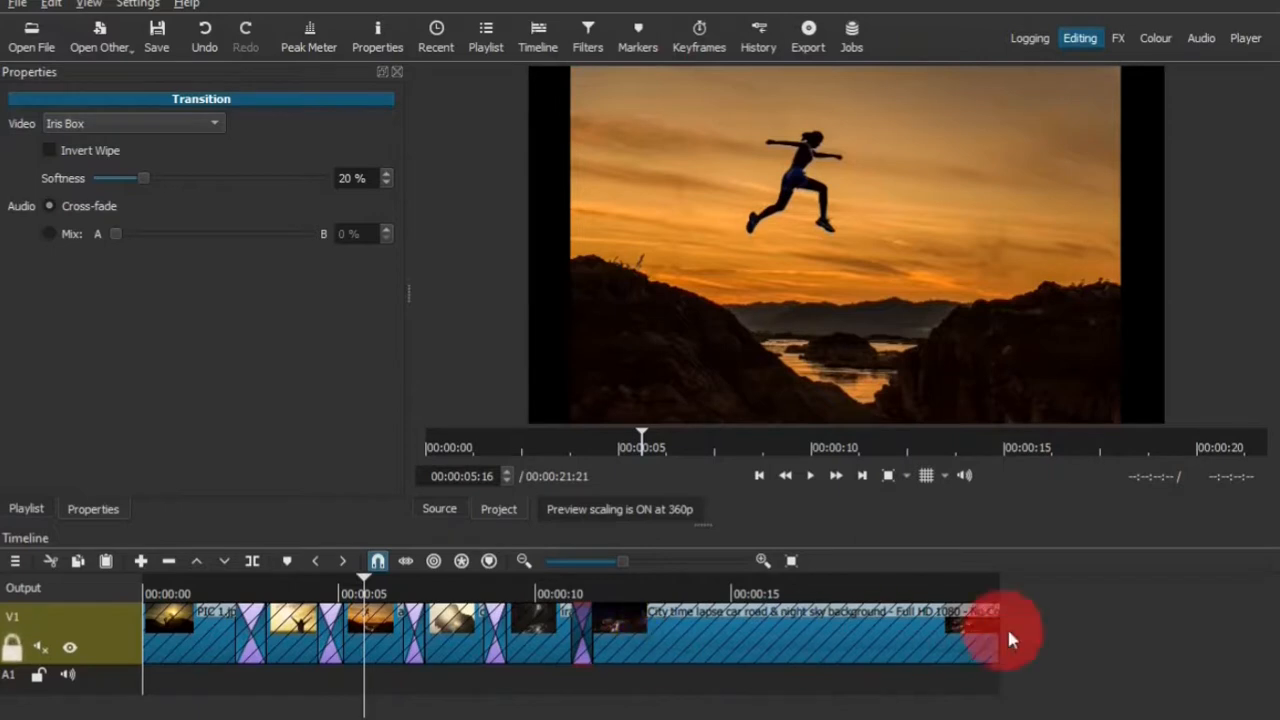
left_click(834, 643)
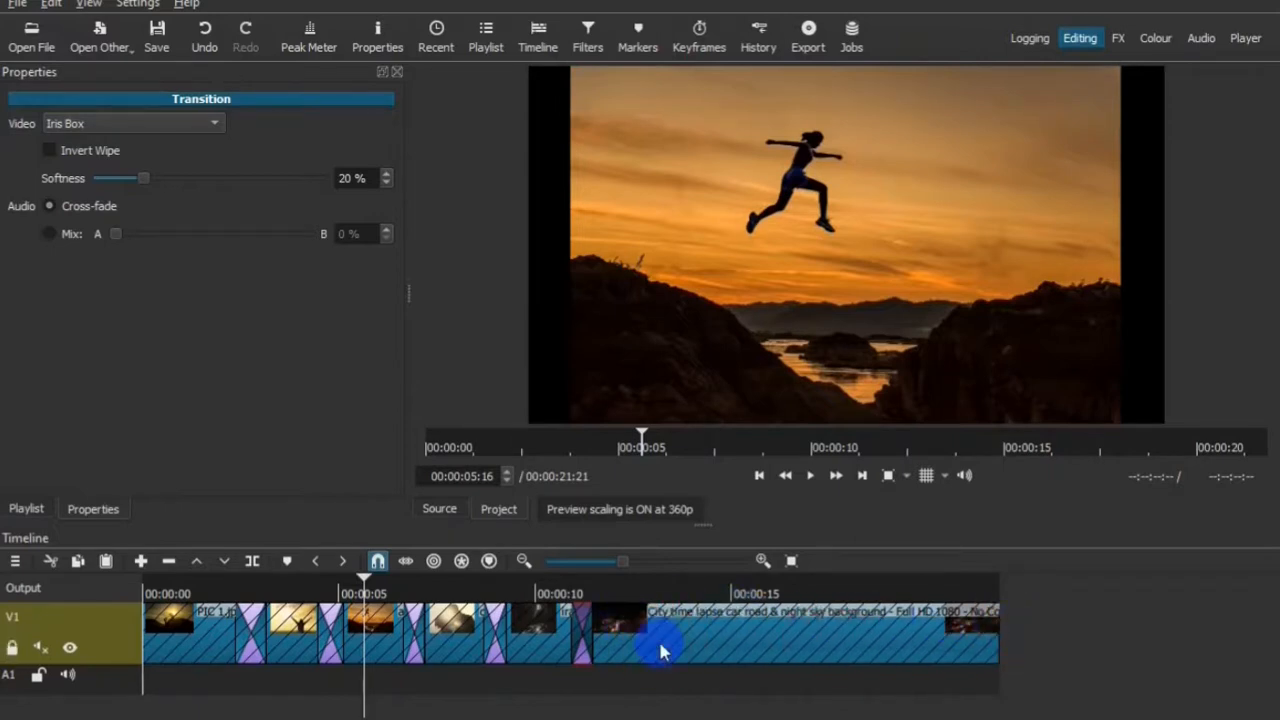
left_click(12, 647)
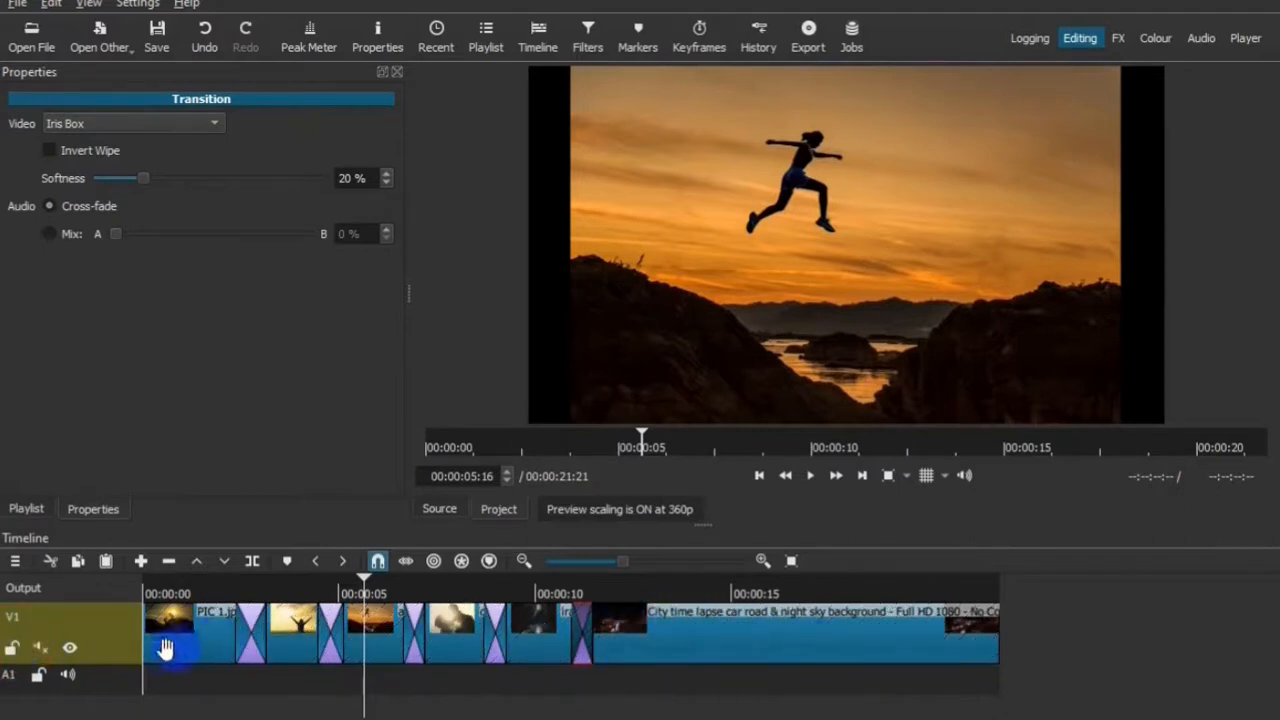
left_click(39, 650)
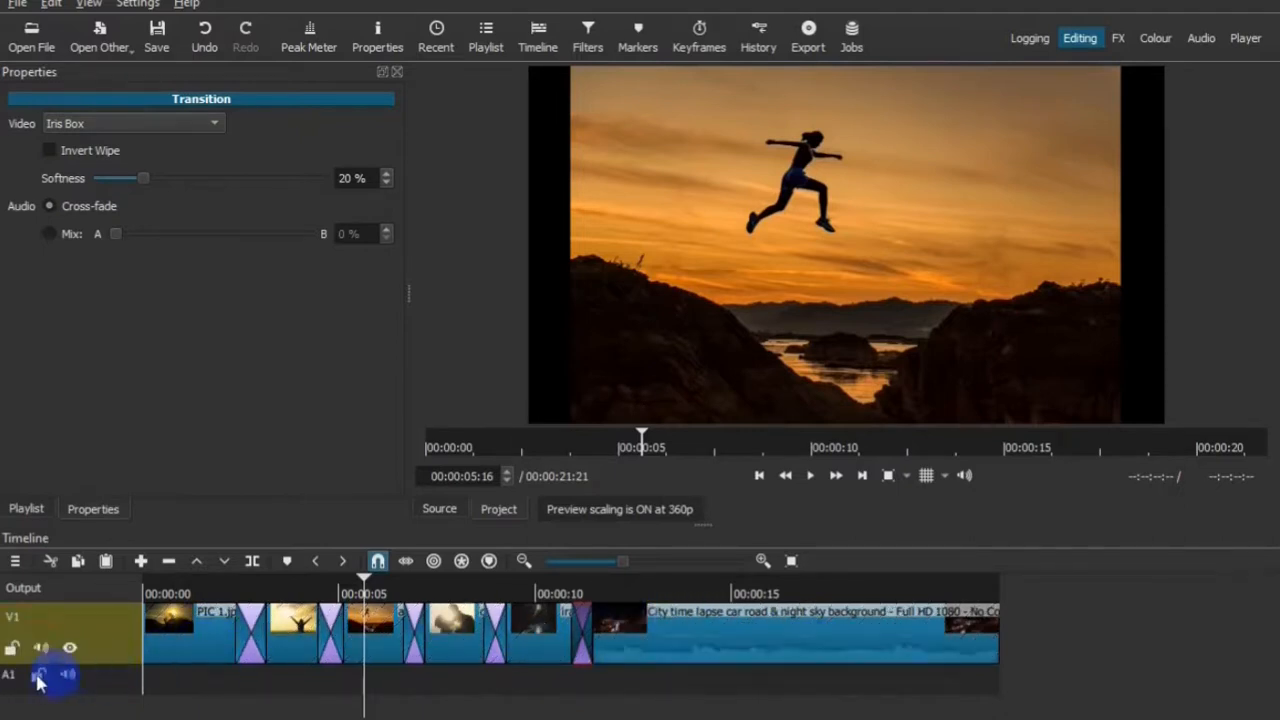
Step: Open the filter list for the City time lapse clip and mark the 360: Hemispherical to Equirectangular video filter as a favourite
left_click(741, 624)
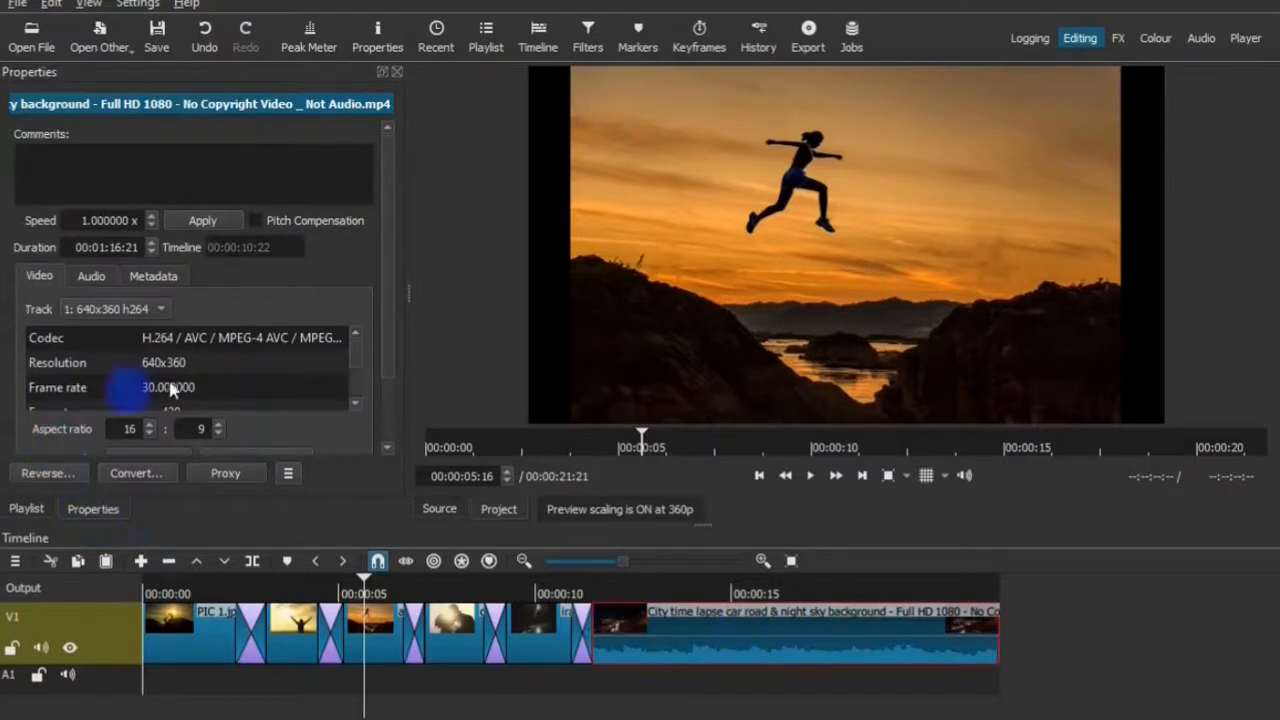
left_click(588, 45)
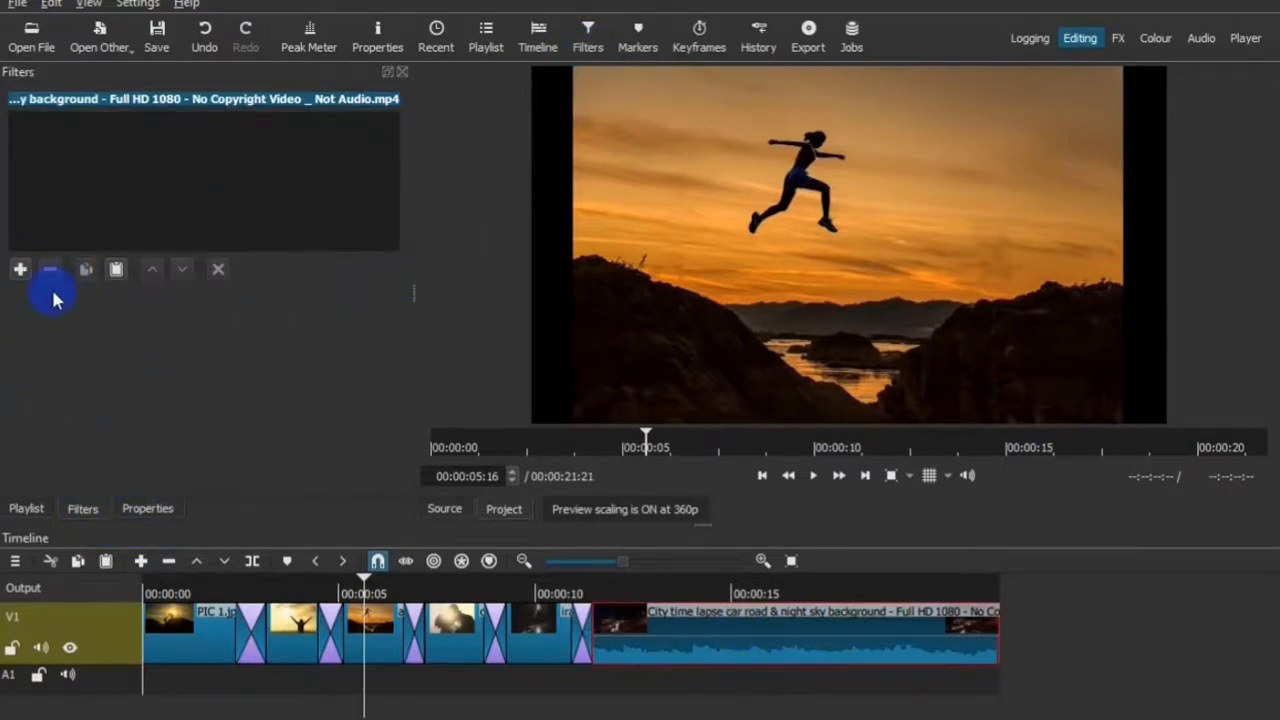
left_click(18, 272)
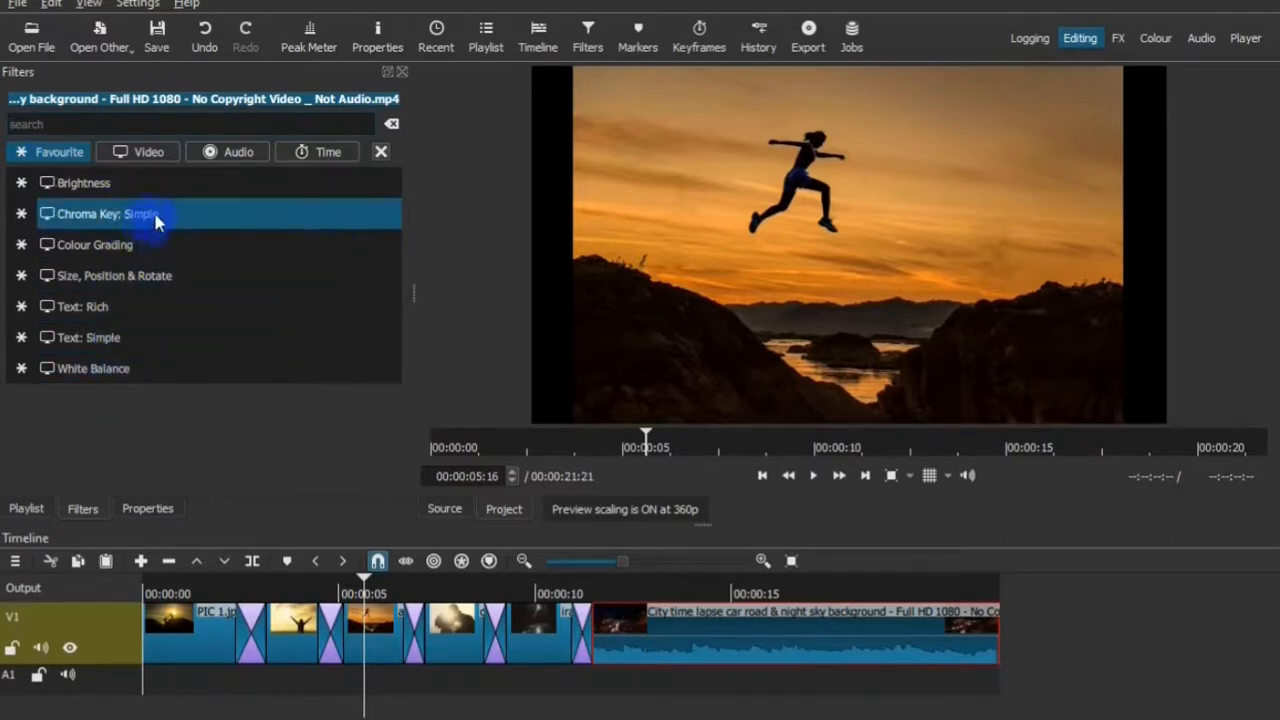
left_click(140, 153)
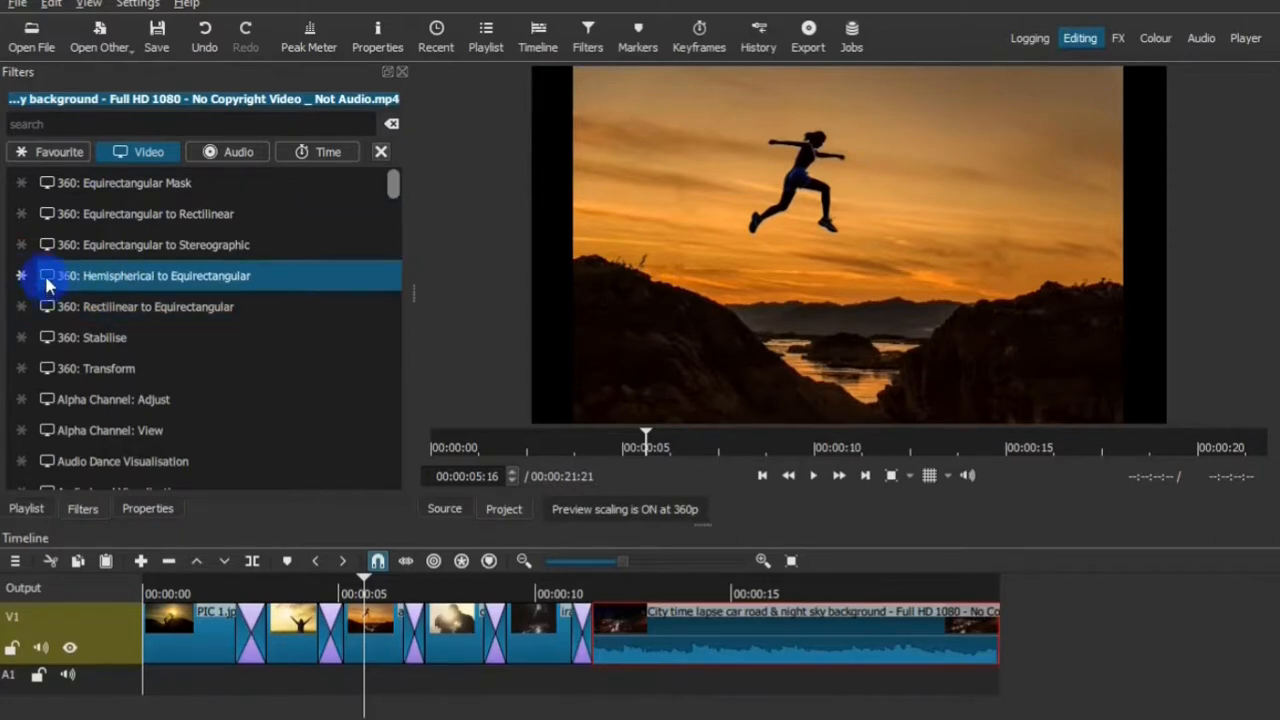
left_click(48, 151)
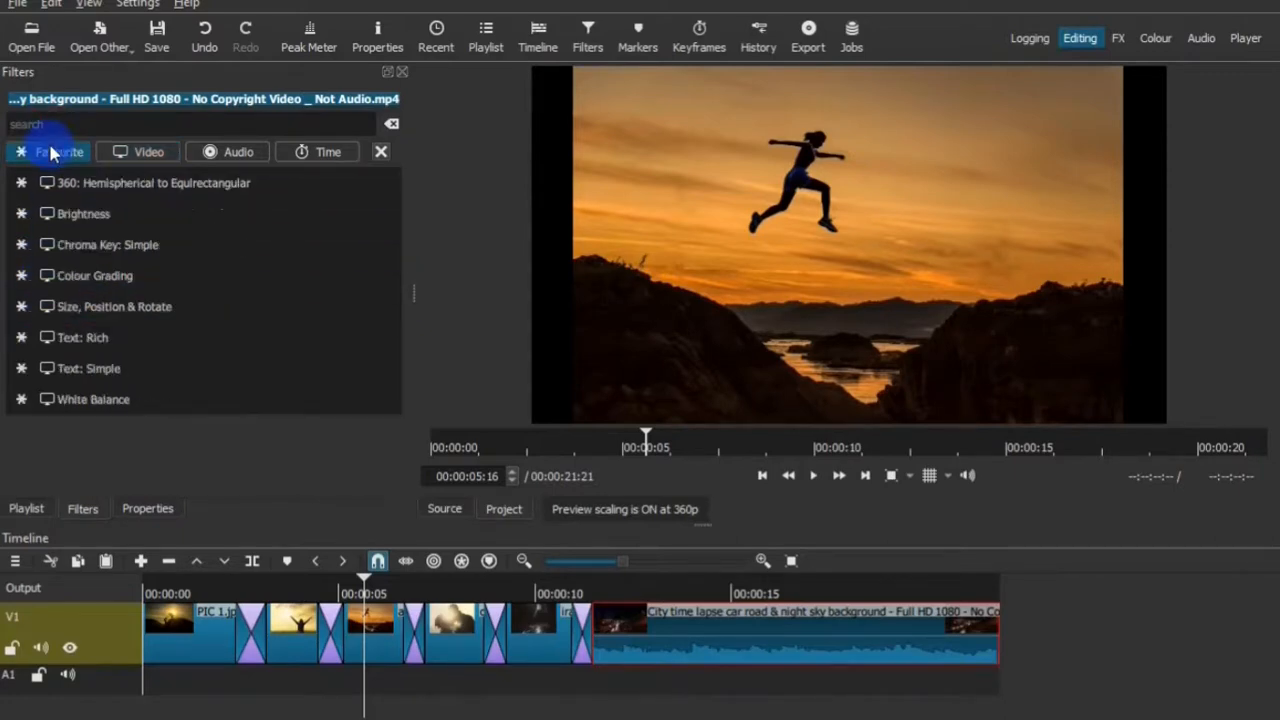
Step: Browse the audio and video filters, search for "MUTE" and add the Mute filter to the City time lapse clip
left_click(233, 153)
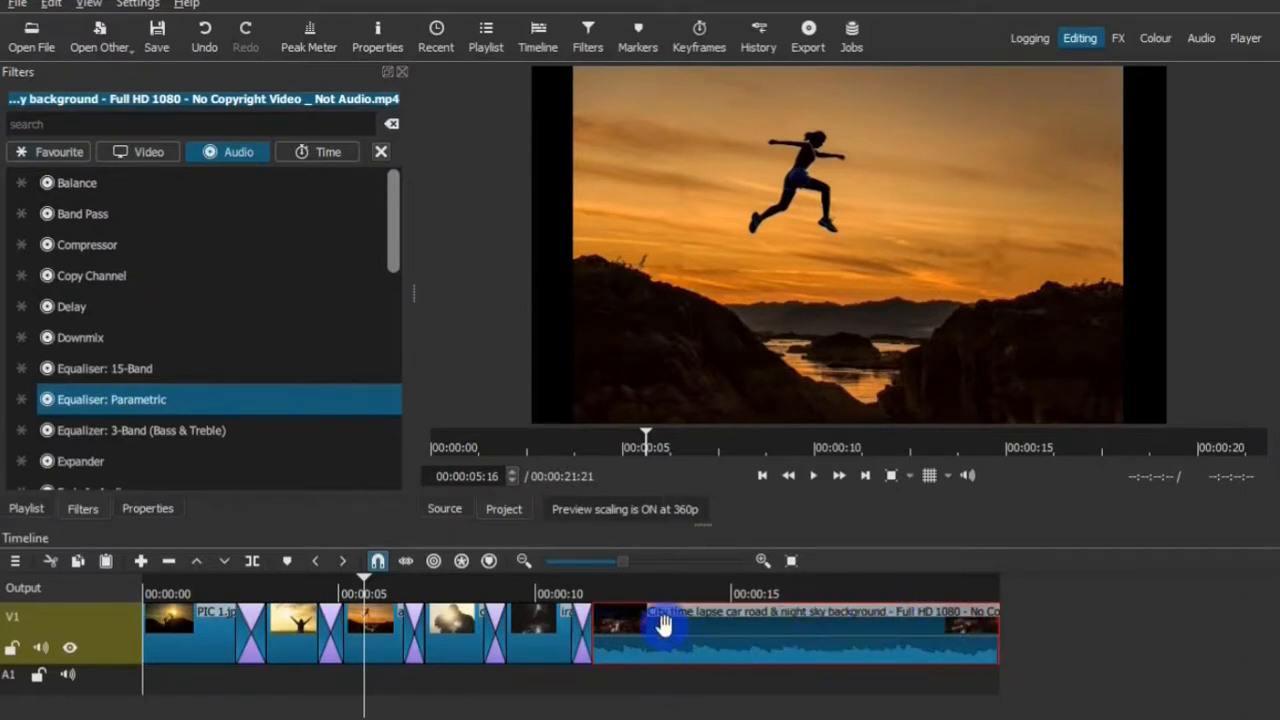
left_click(133, 153)
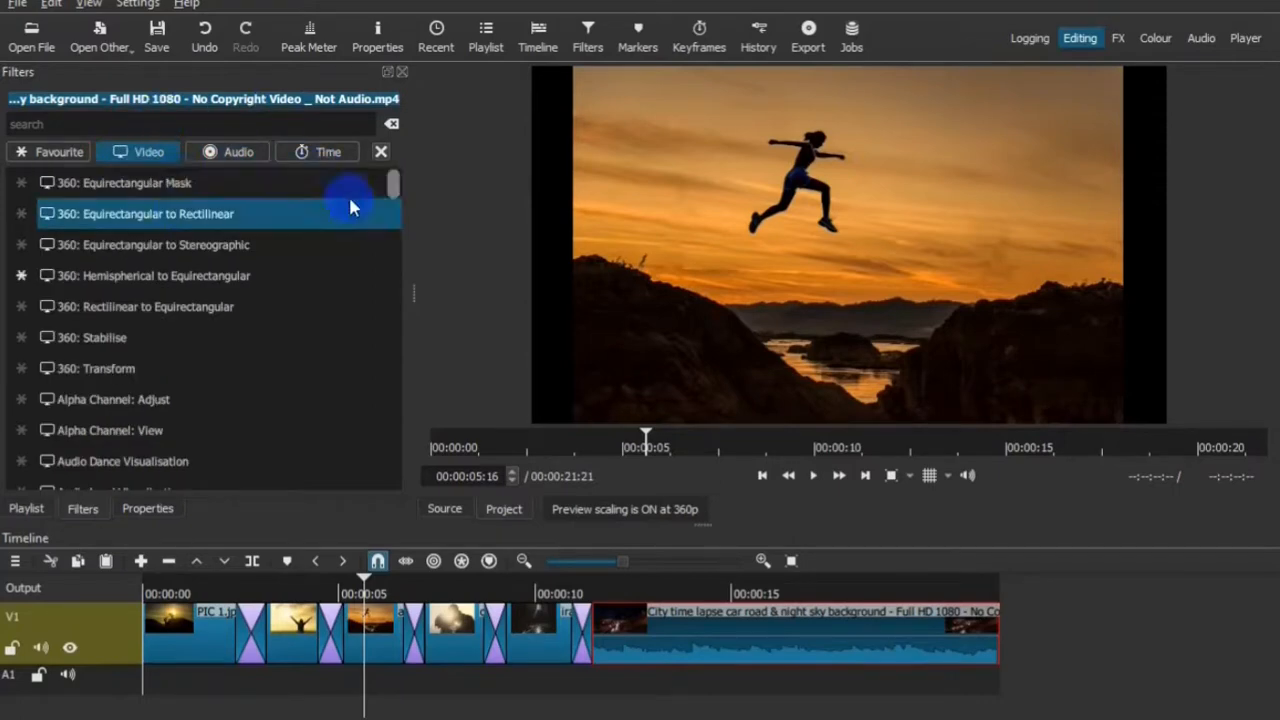
left_click_drag(391, 183, 393, 143)
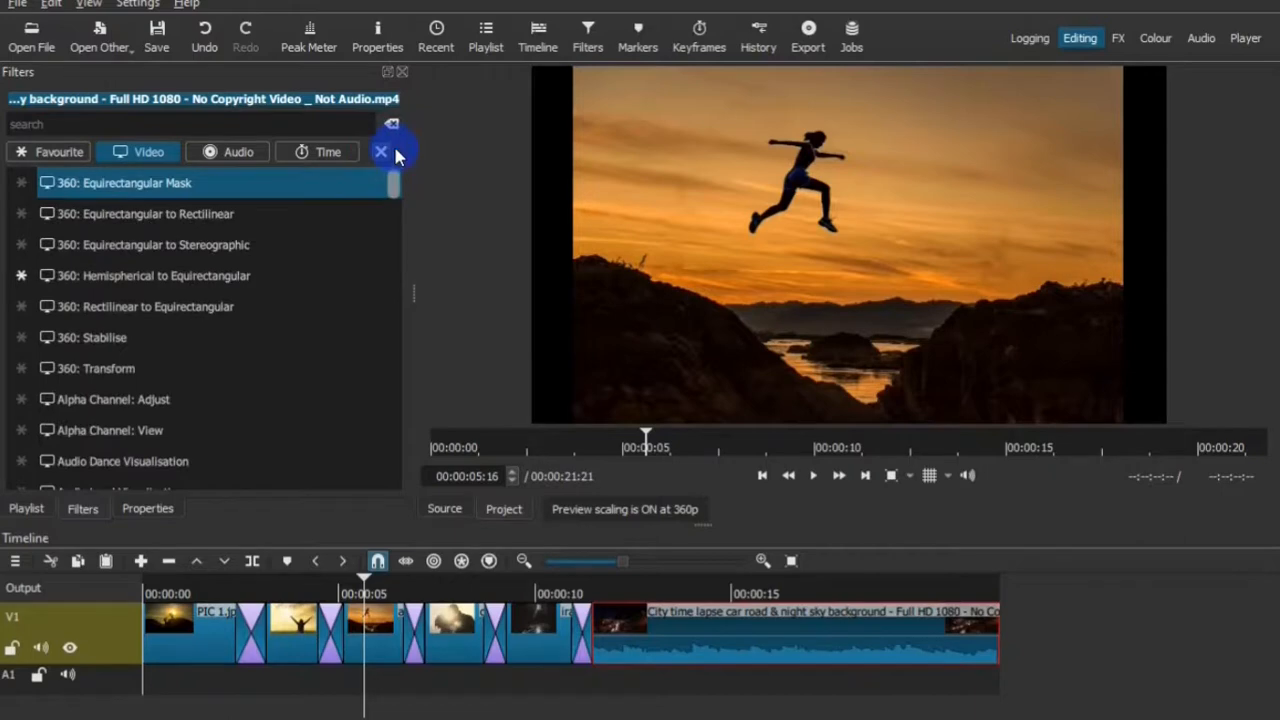
left_click(77, 121)
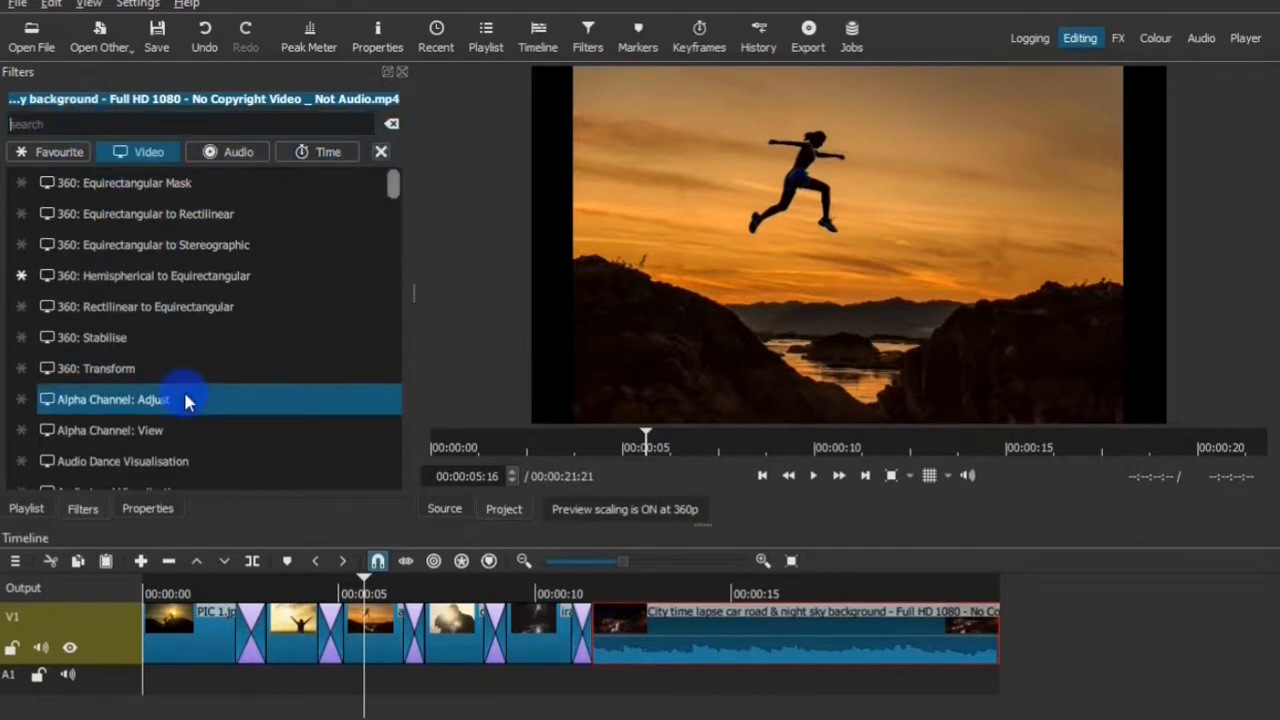
type("MUTE")
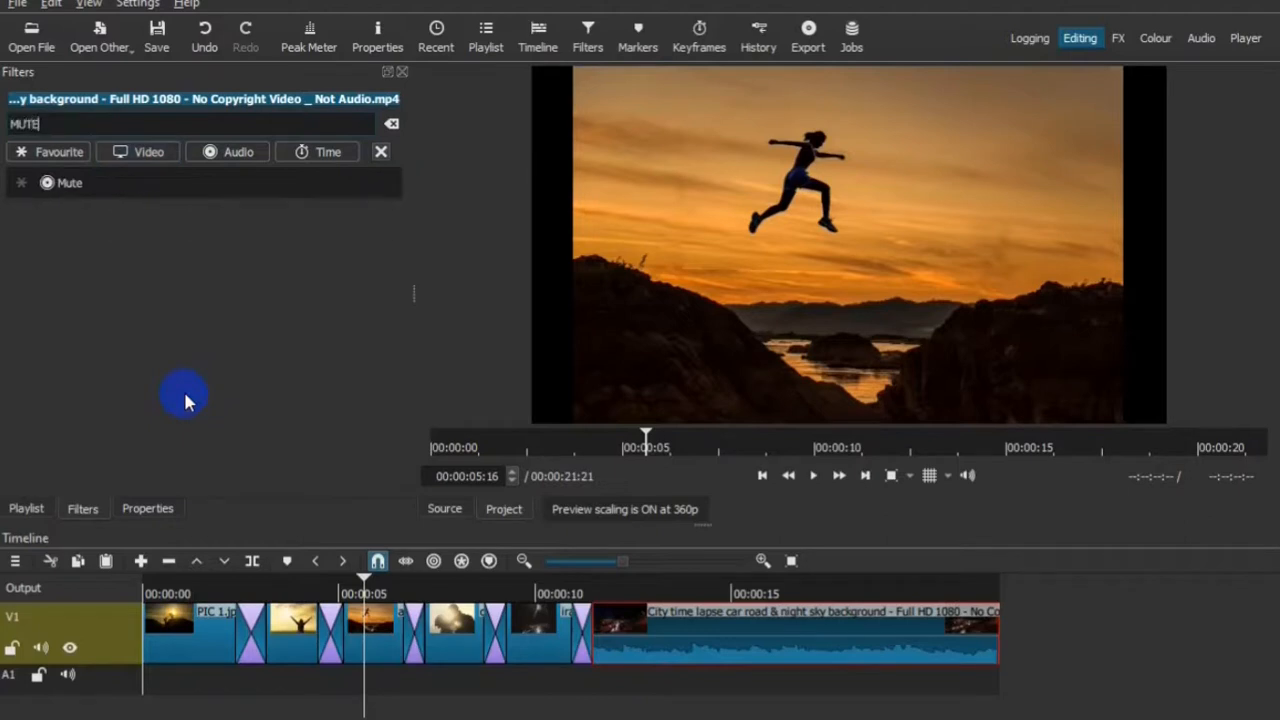
left_click(77, 195)
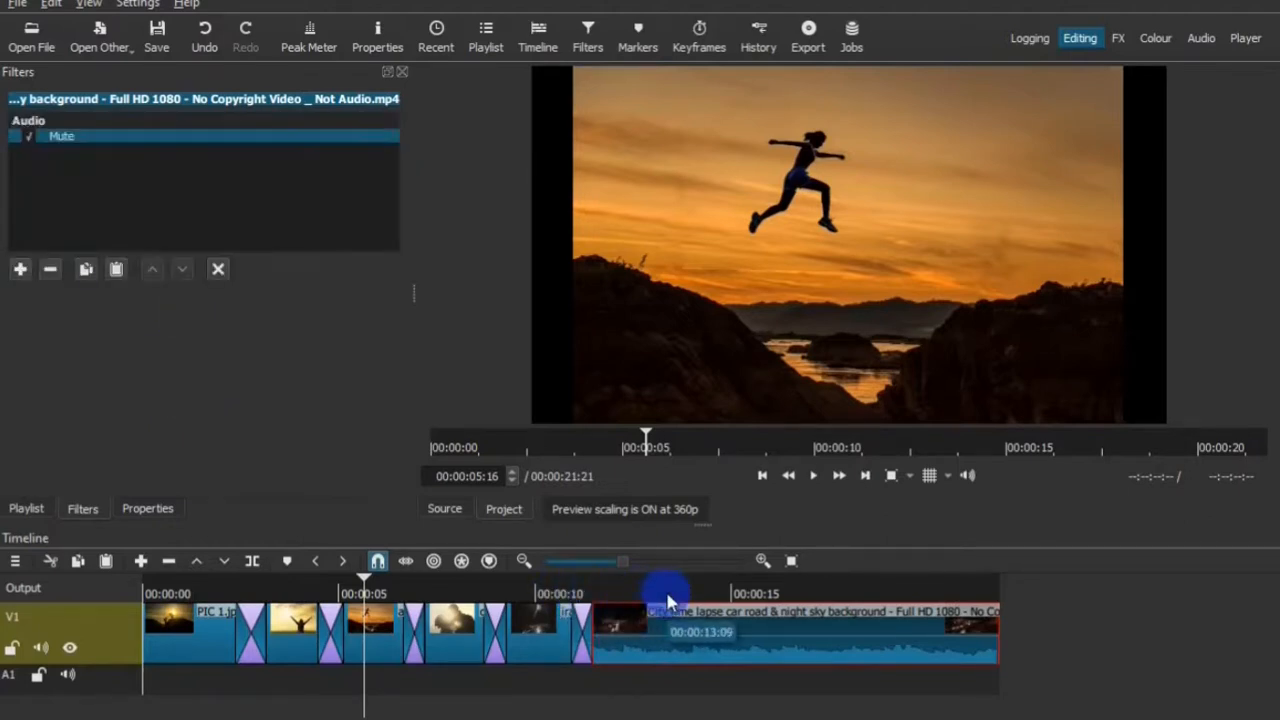
Step: Play part of the City time lapse clip from its start to check its sound with the filter applied
left_click(592, 592)
key("space")
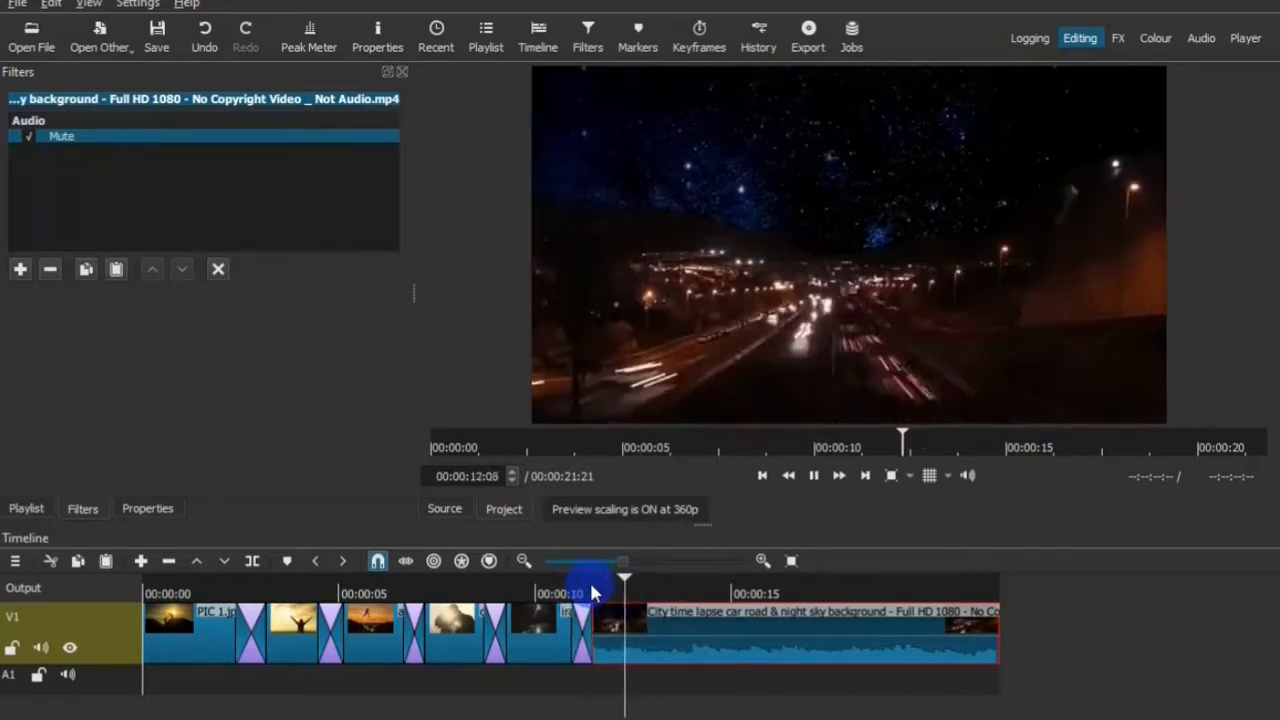
key("space")
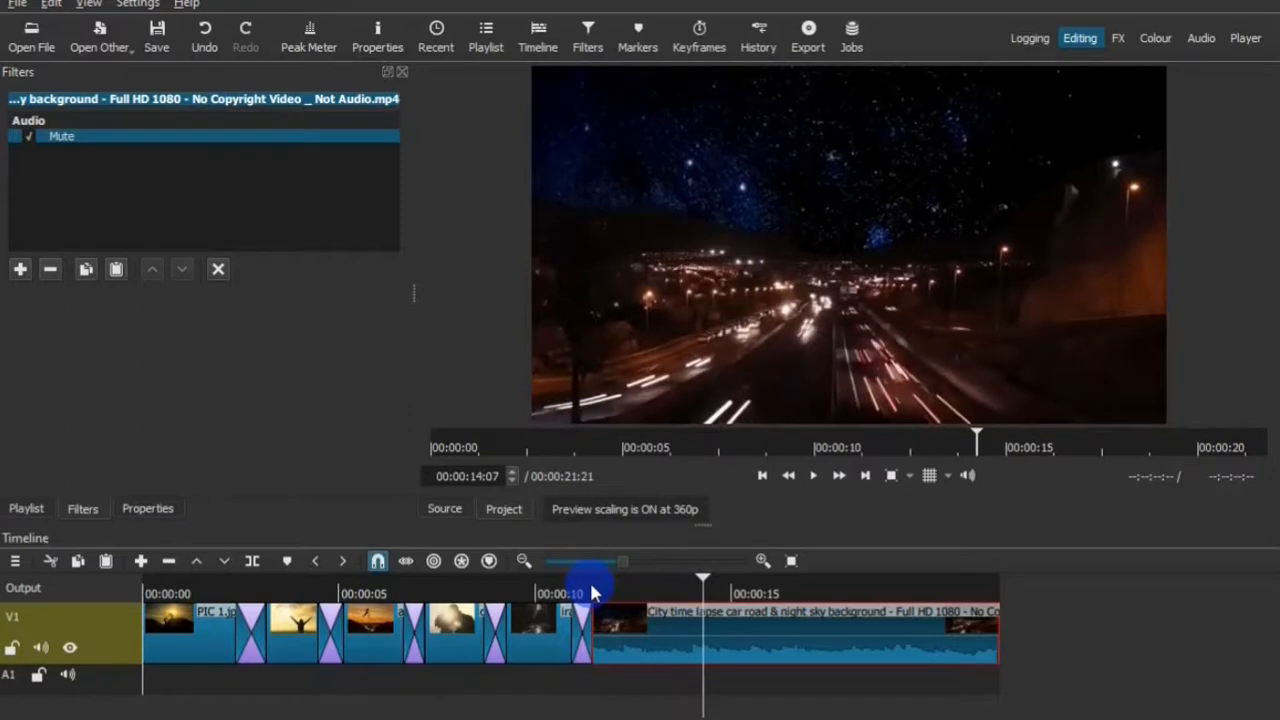
Step: Paste a copy of the Mute filter onto the City time lapse clip and trim the clip's end back to 00:00:13:01
left_click(116, 270)
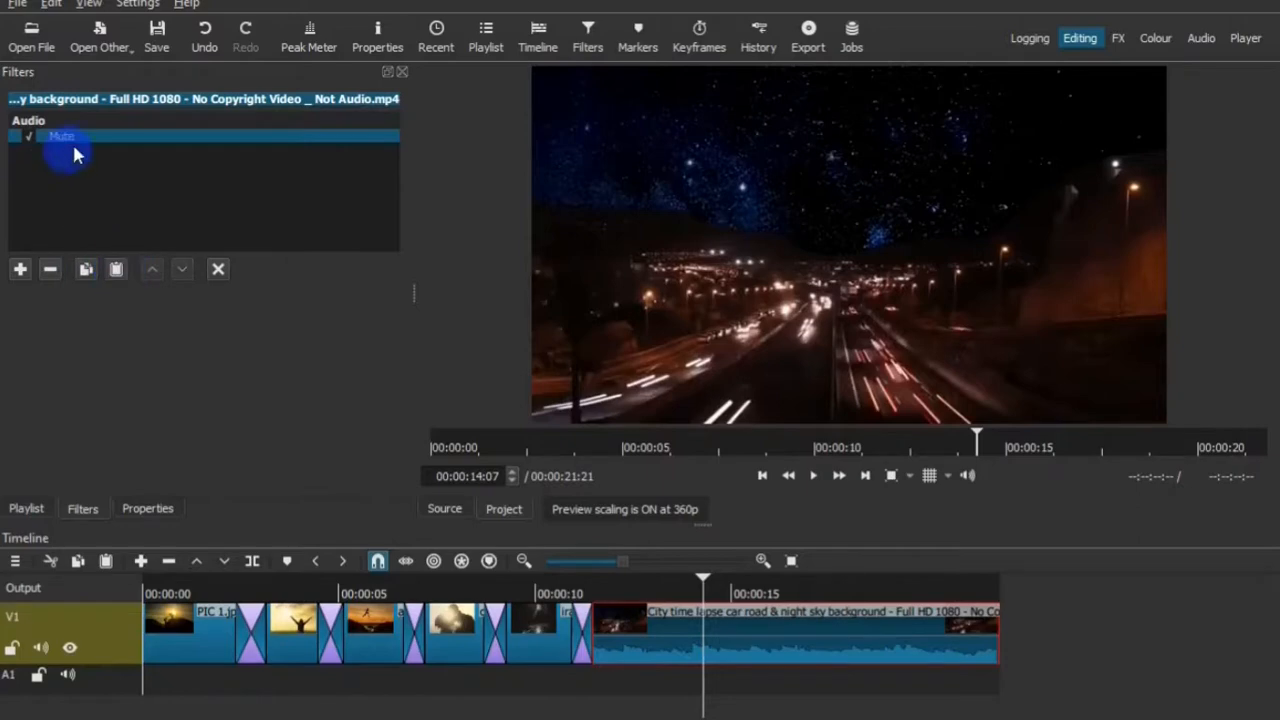
left_click(120, 274)
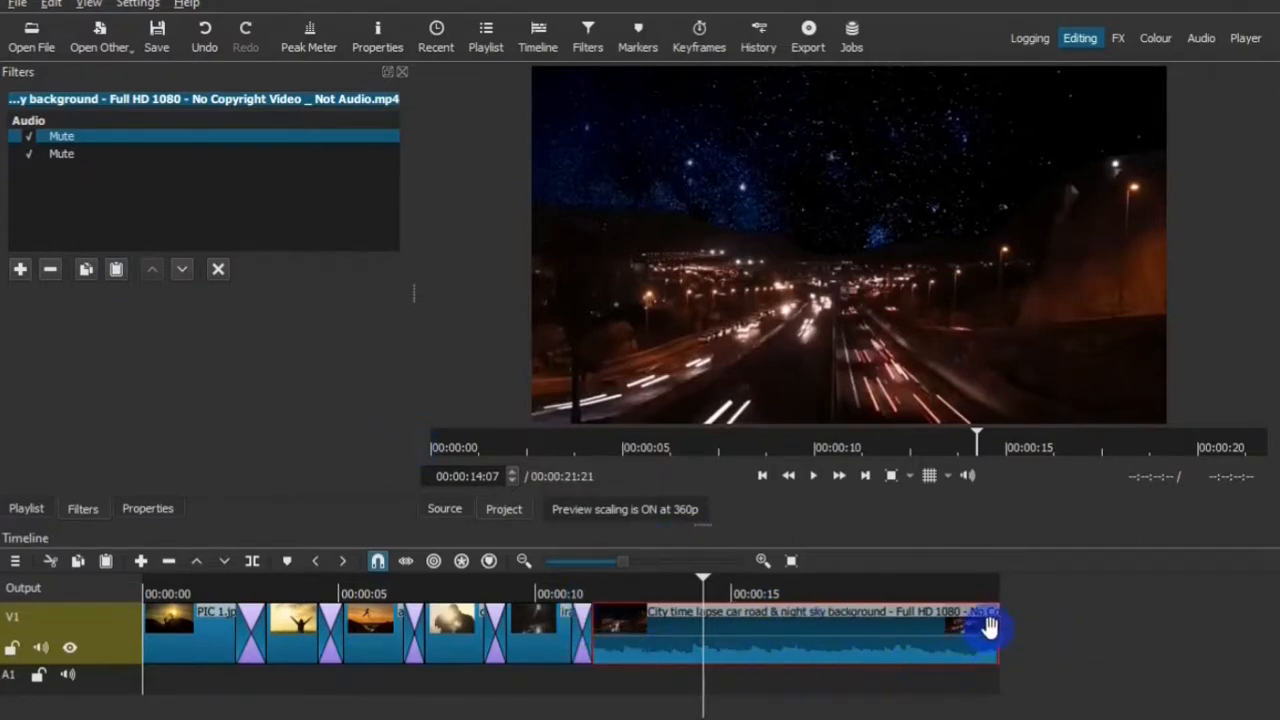
left_click_drag(998, 628, 654, 630)
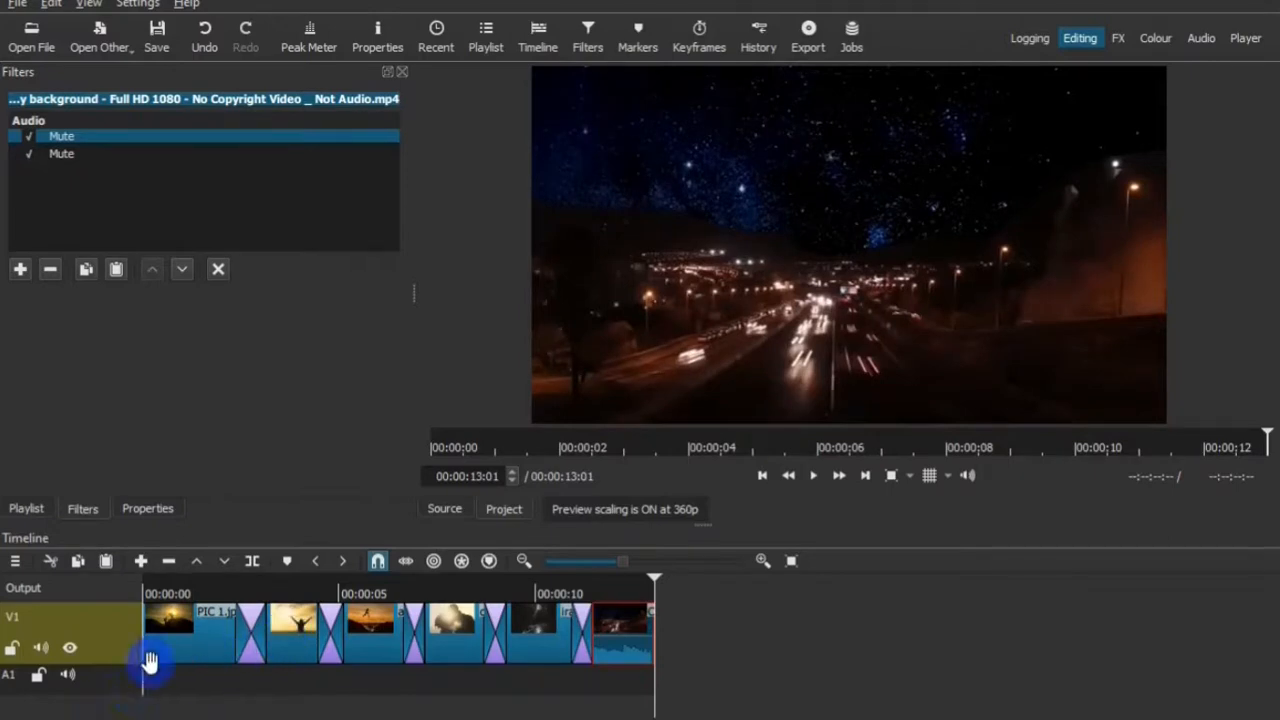
Step: Add keys-of-moon-the-success.mp3 from the playlist to track A1 and remove the gap before it so it starts at 00:00:00
left_click(10, 511)
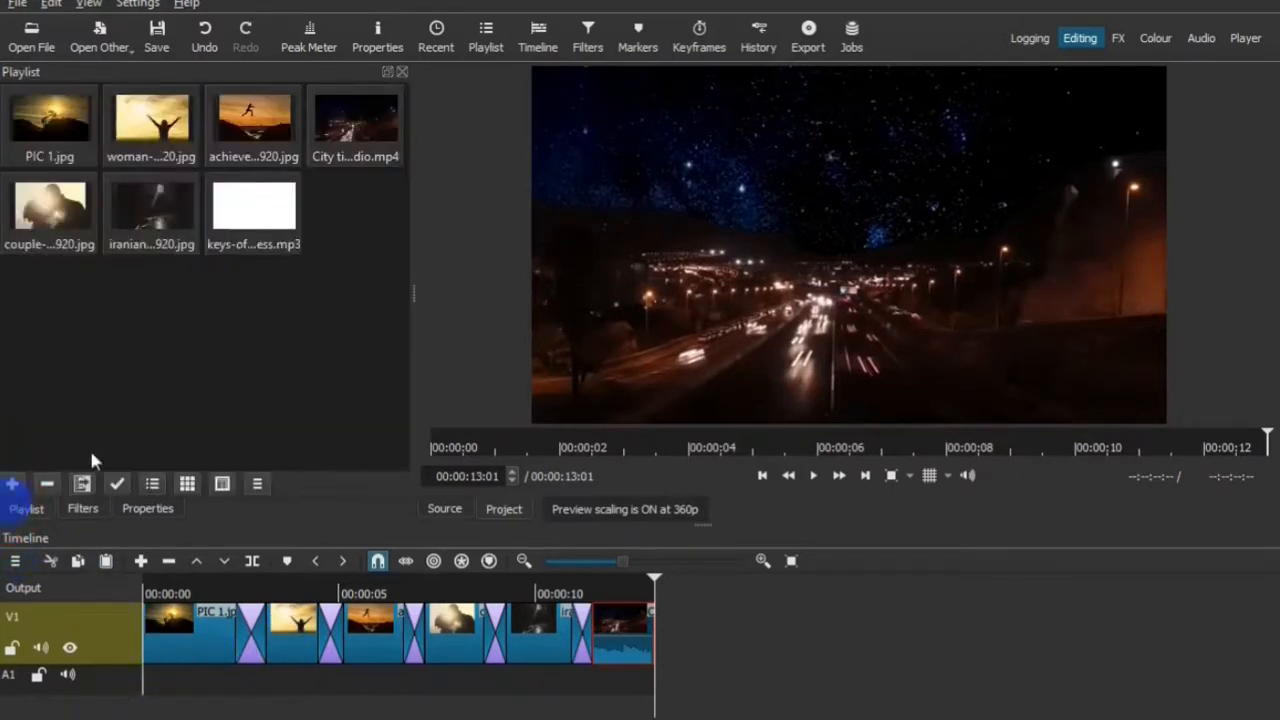
left_click(243, 205)
left_click_drag(243, 205, 326, 697)
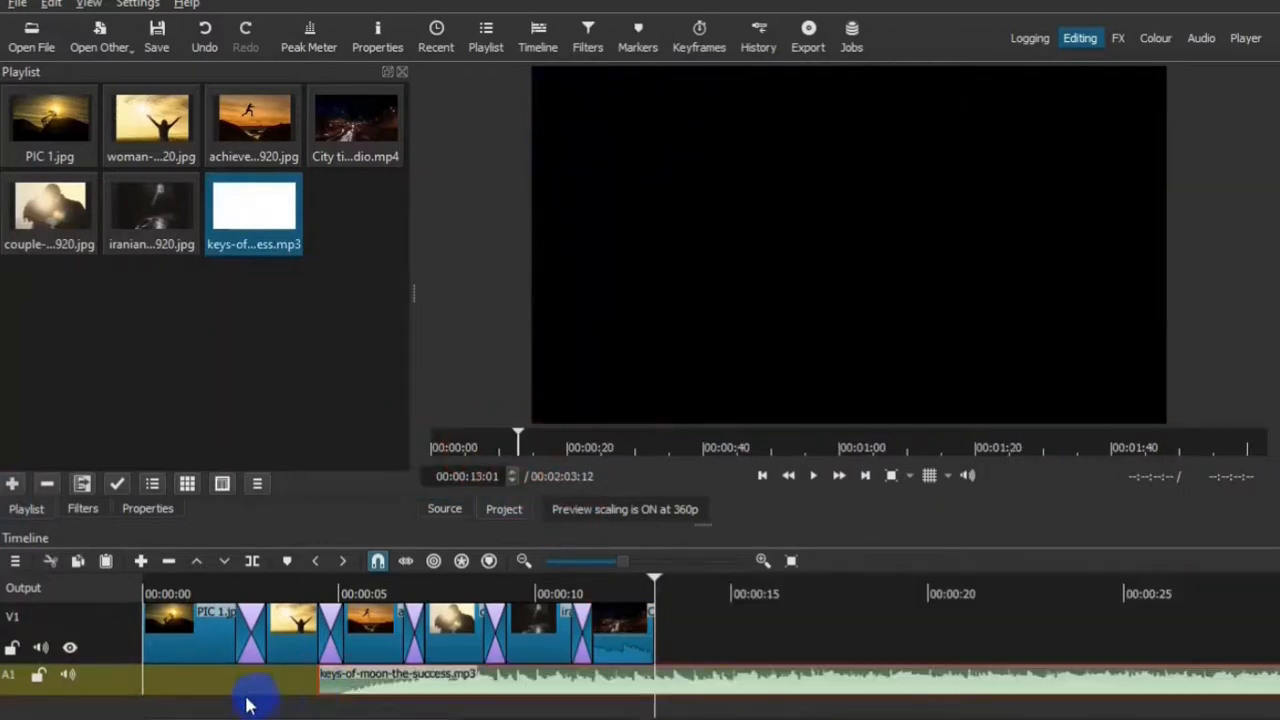
right_click(205, 687)
left_click(287, 618)
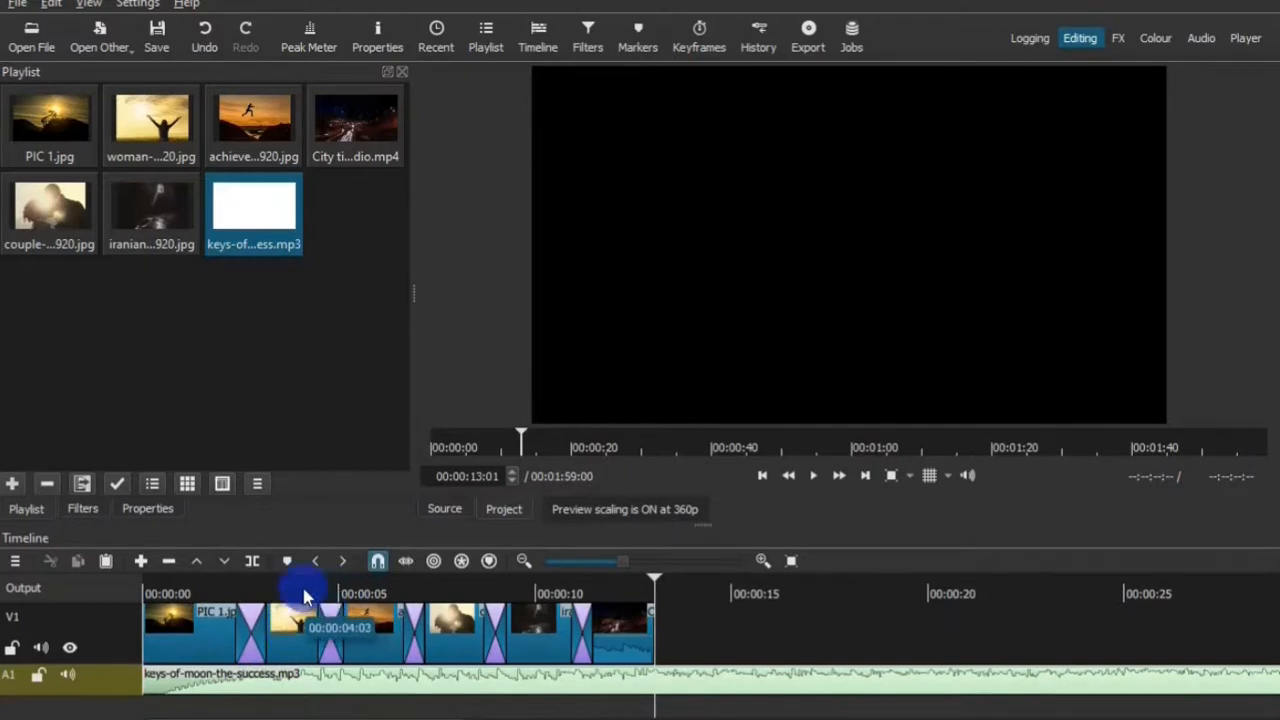
Step: Ripple trim the start of the music clip on A1 at 00:00:03:08 to cut off its quiet intro
left_click_drag(305, 596, 228, 596)
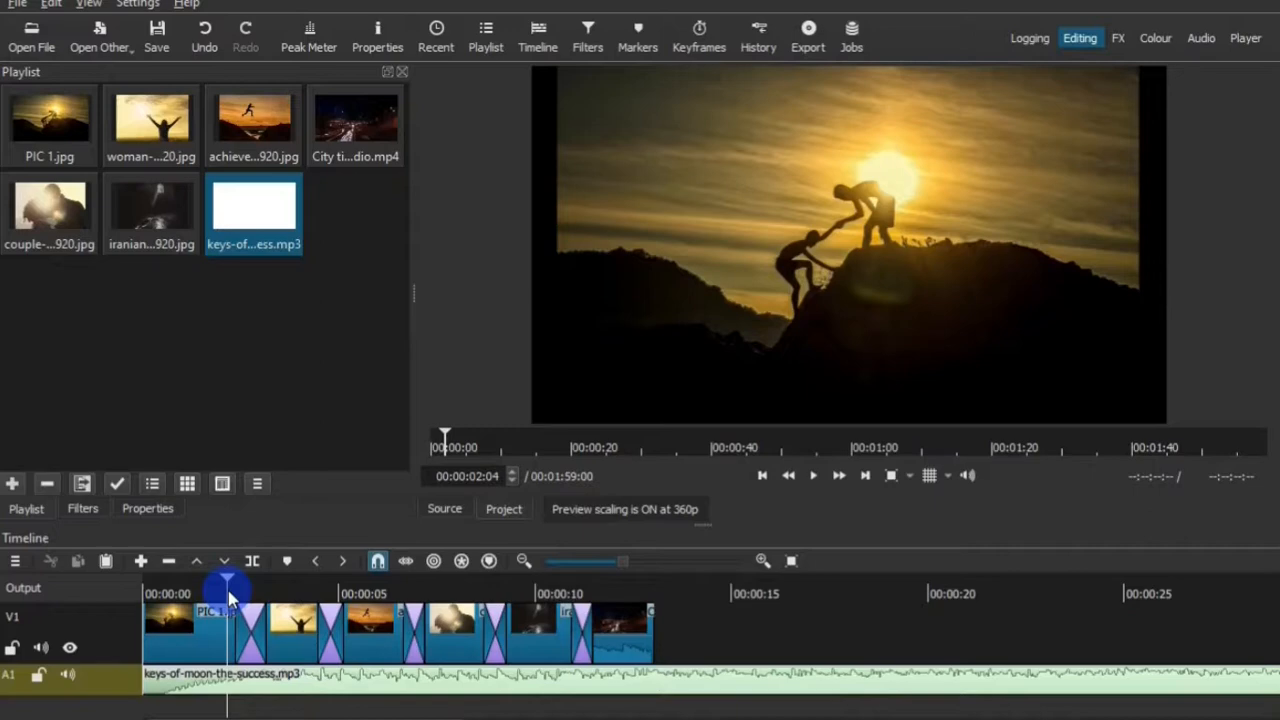
key("Right")
key("Right")
key("Right")
key("Right")
key("Right")
key("Right")
key("Right")
key("Right")
key("Right")
key("Right")
key("Right")
key("Right")
key("Right")
key("Right")
key("Right")
key("Right")
key("Right")
key("Right")
key("Right")
key("Right")
key("Right")
key("Right")
key("Right")
key("Right")
key("Right")
key("Right")
key("Right")
key("Right")
key("Right")
key("Right")
key("Right")
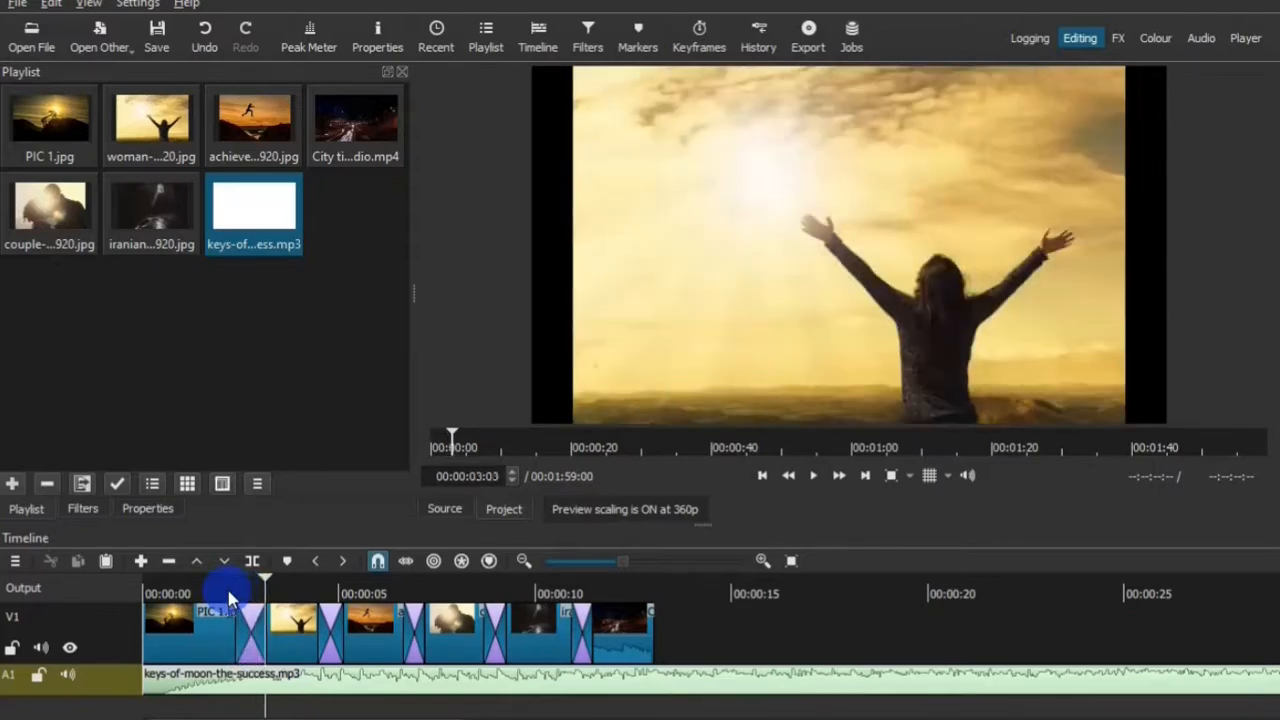
key("Left")
key("Left")
key("Left")
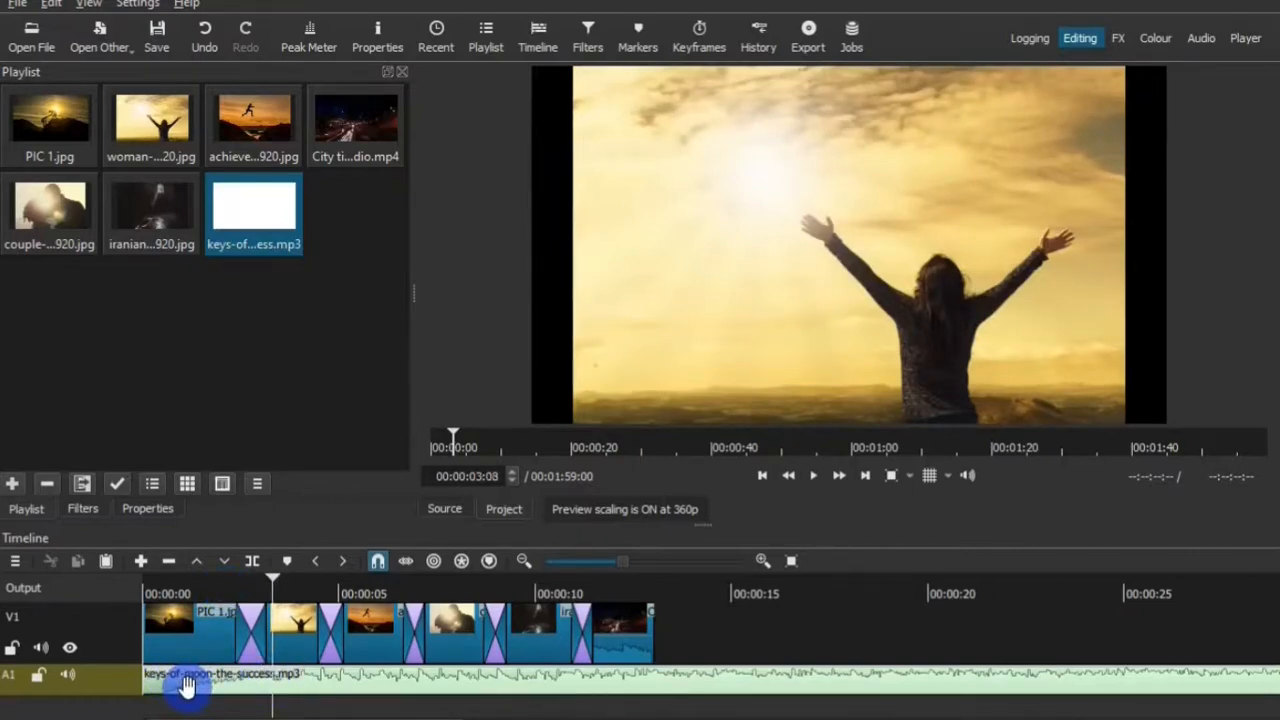
key("shift+i")
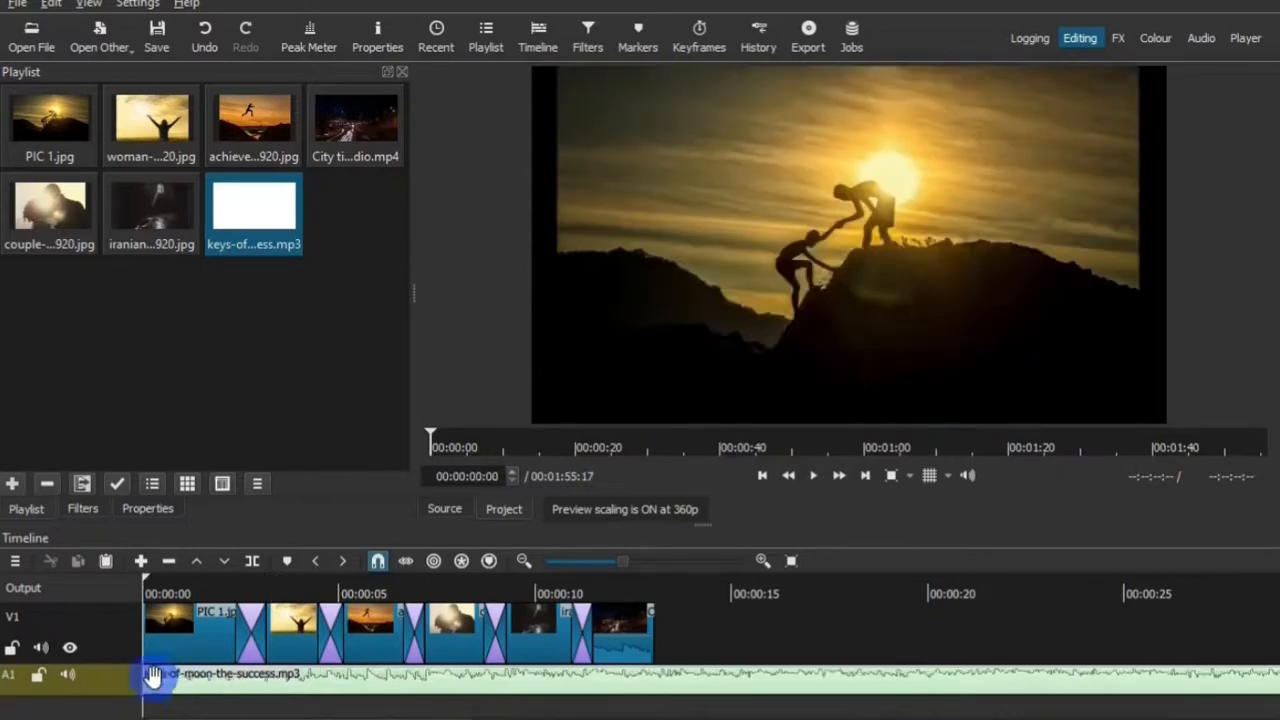
Step: Trim the end of the music clip at 00:00:13:02, where the V1 clips end
left_click(651, 593)
key("Left")
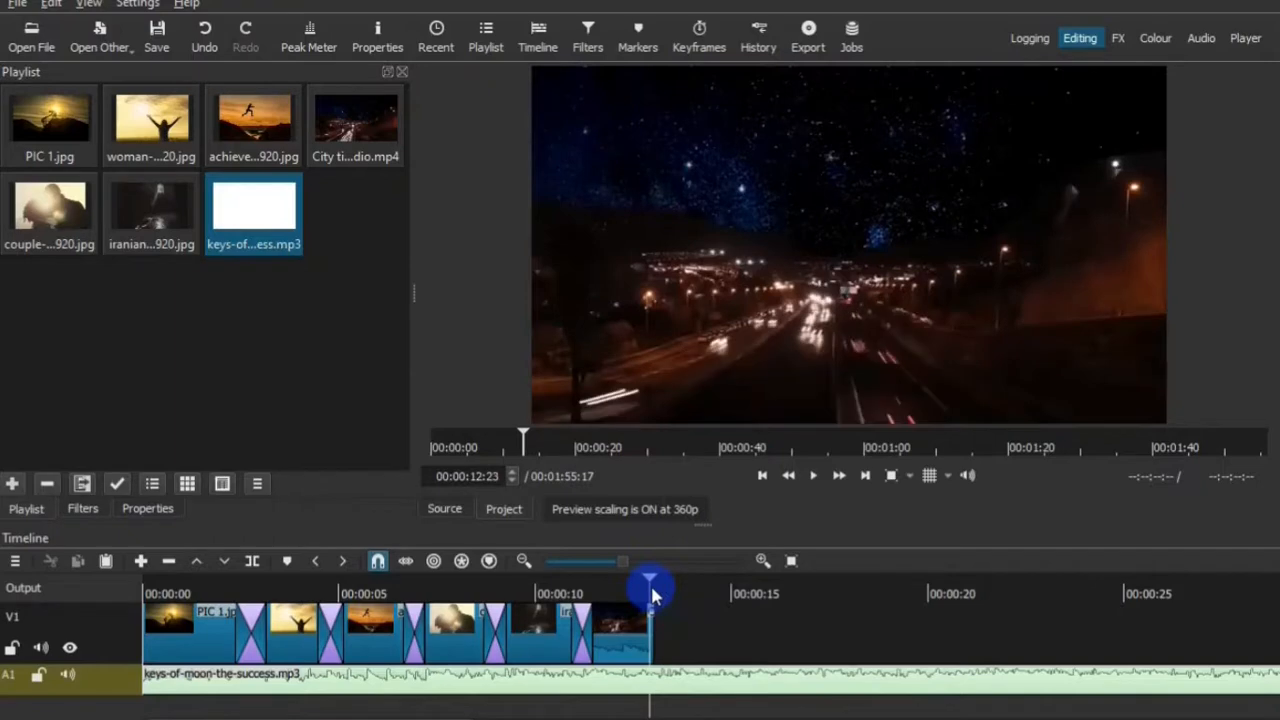
left_click(655, 593)
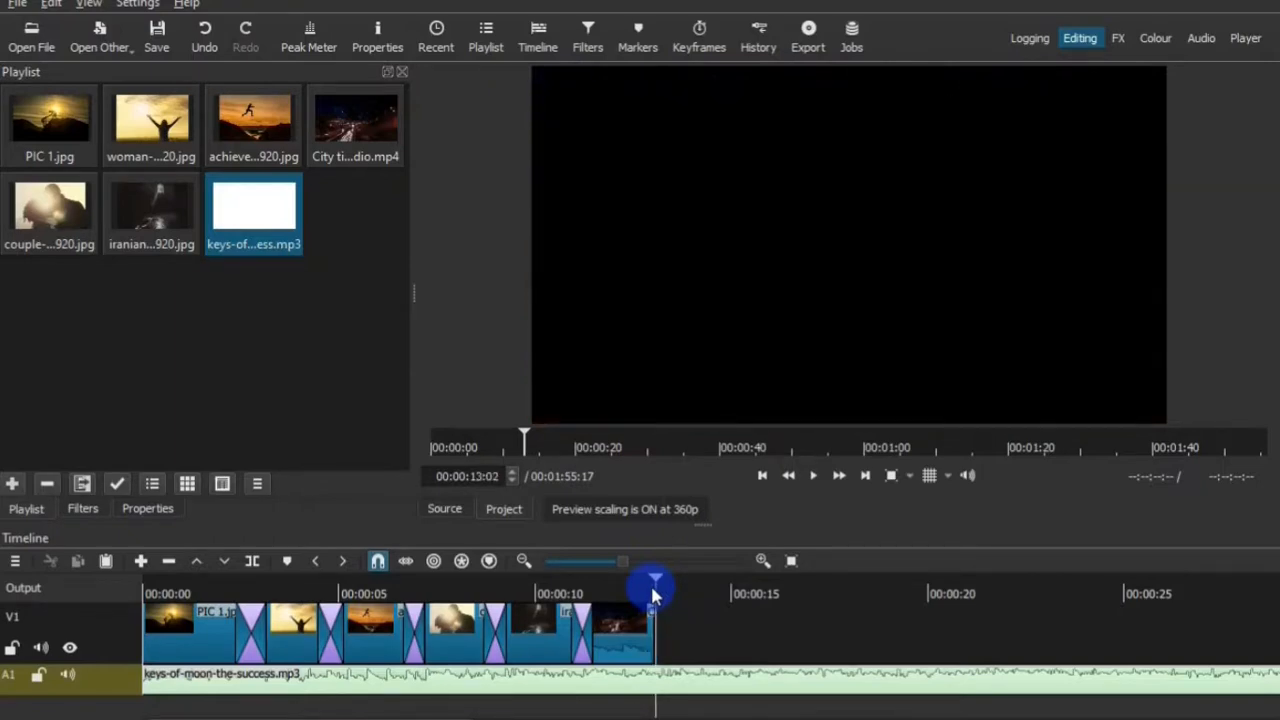
key("o")
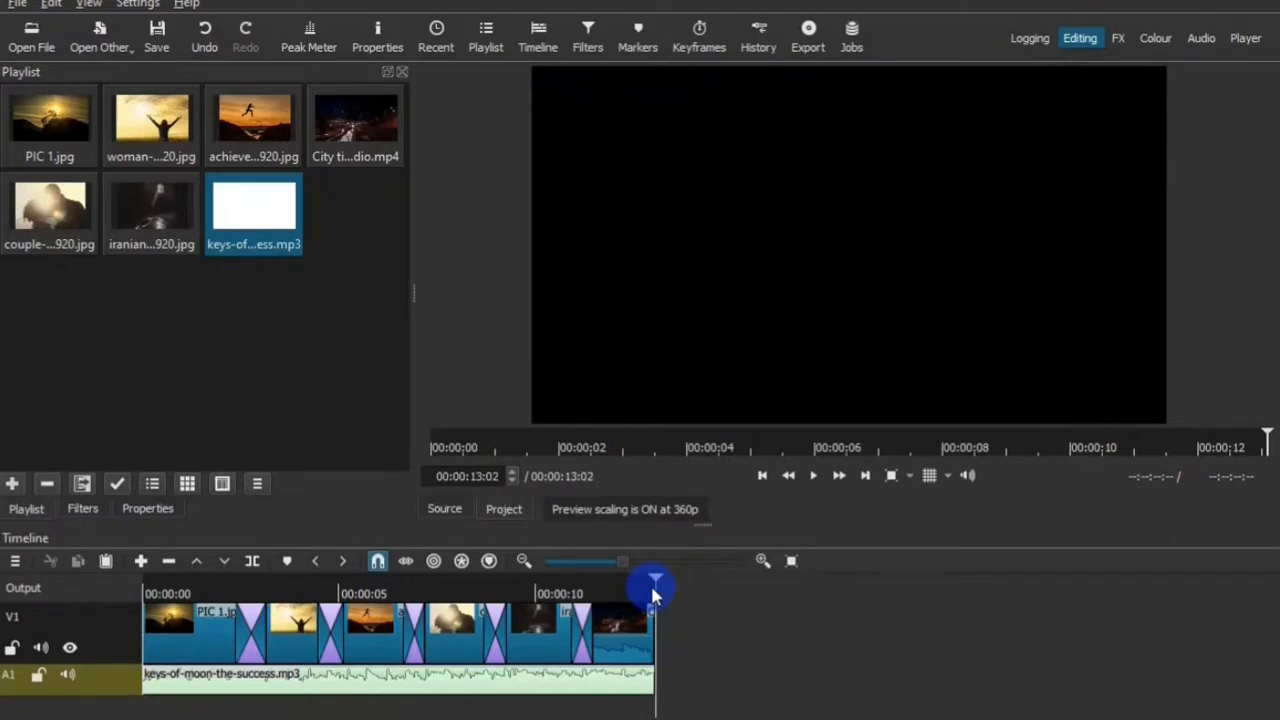
Step: Play the sequence from the start to check the music with the pictures, and save the project
key("Home")
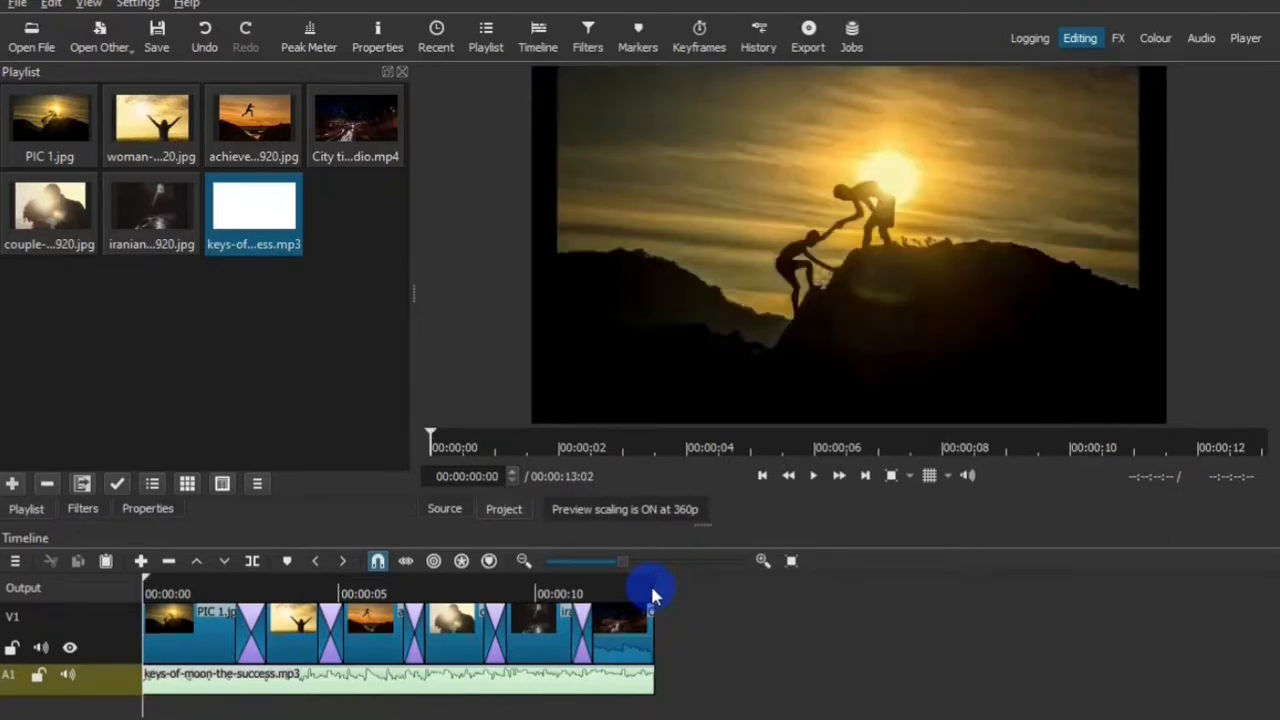
key("End")
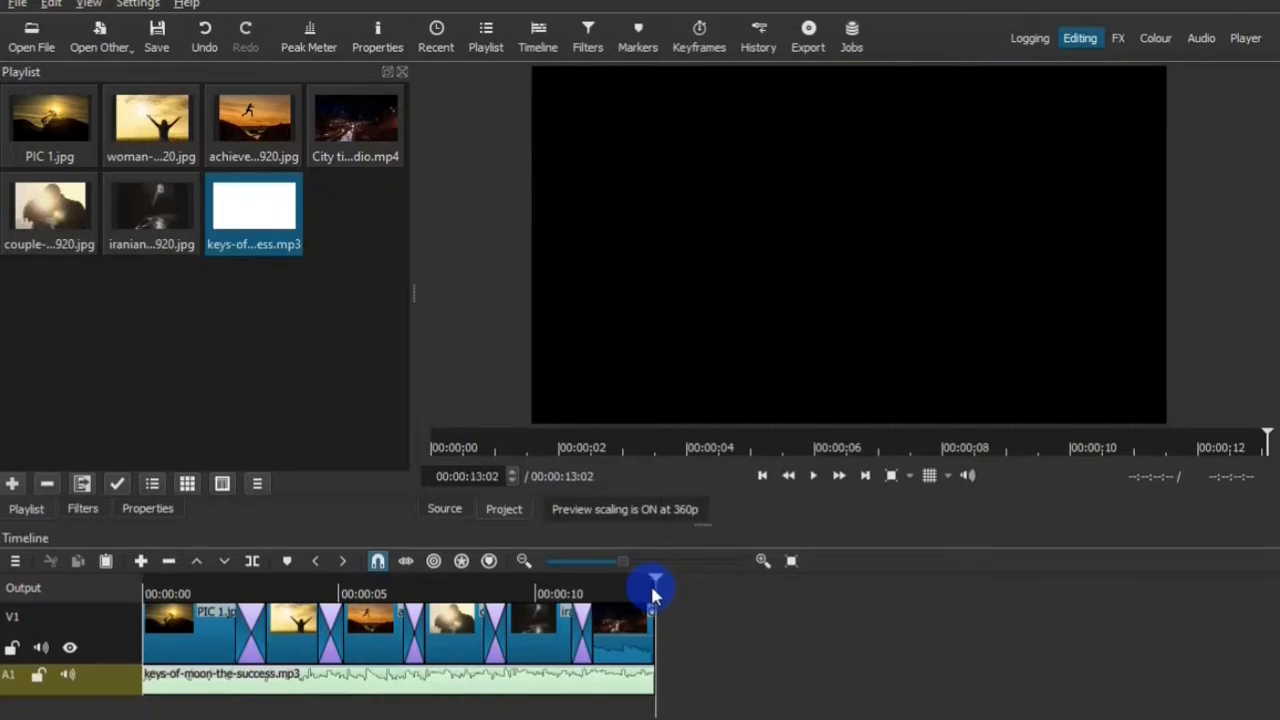
key("Home")
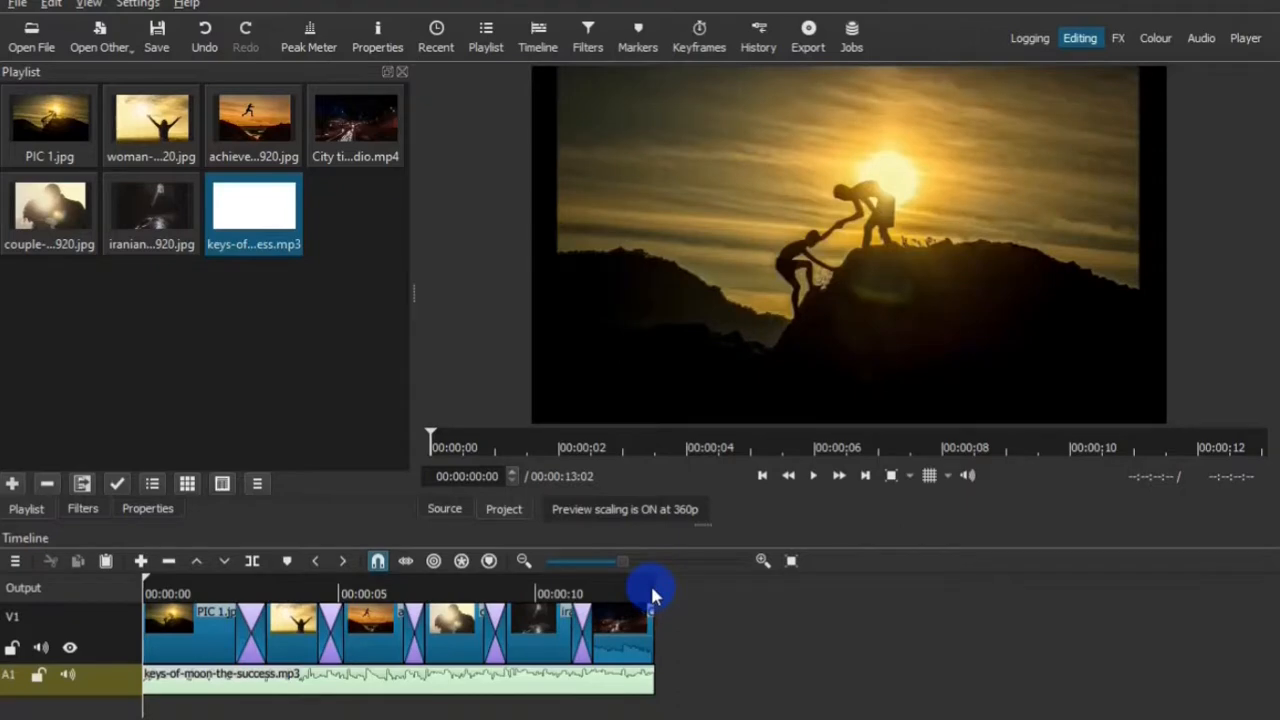
key("space")
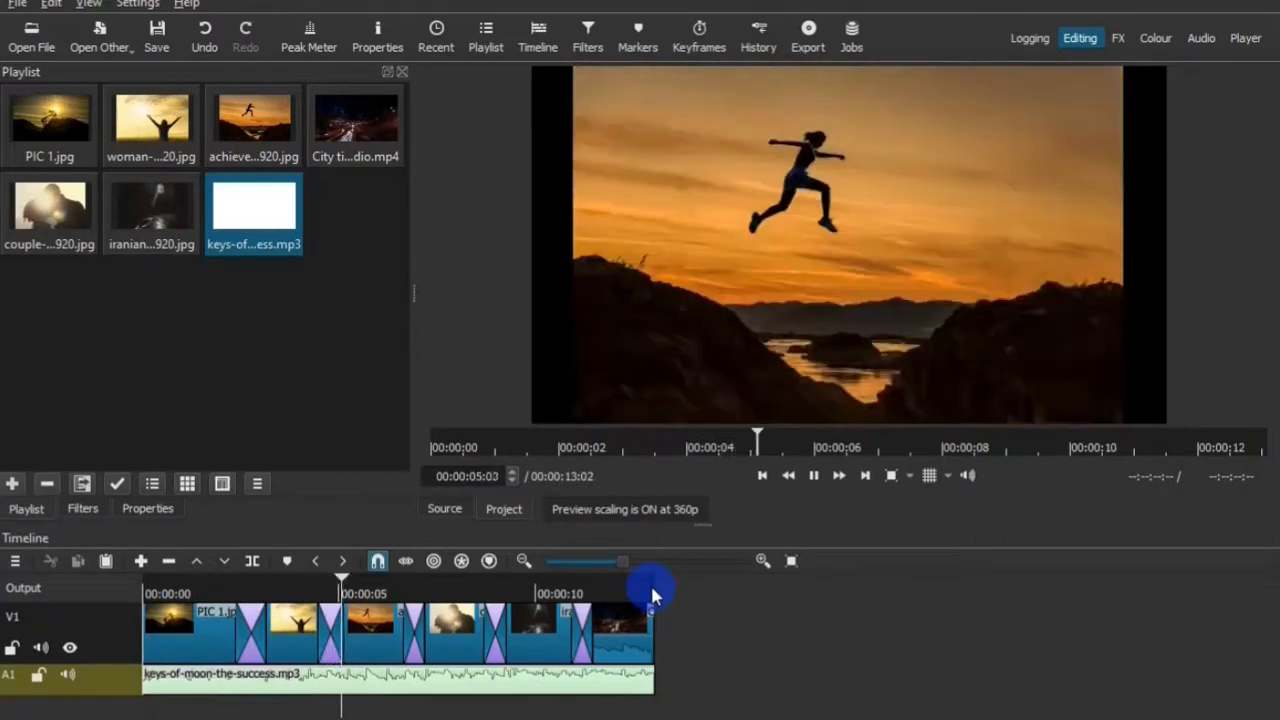
key("space")
key("ctrl+s")
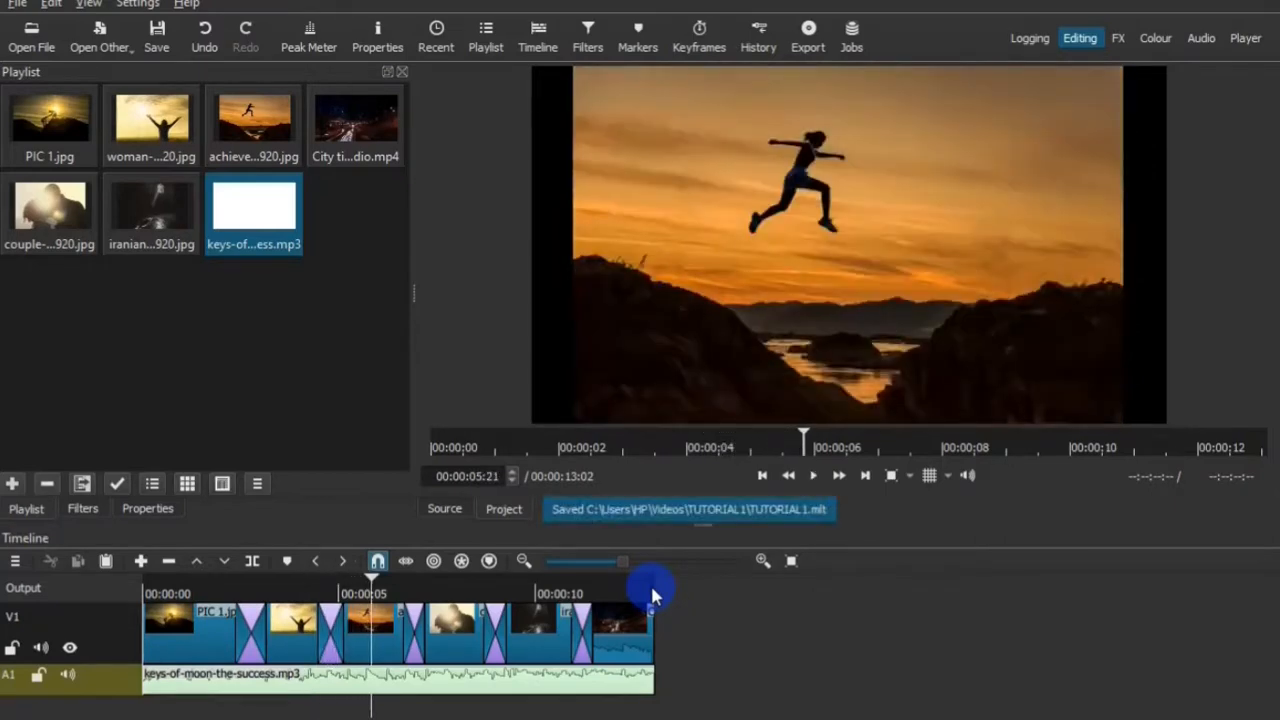
Step: Add a Fade In Video filter to PIC 1.jpg on V1 and set its duration to 00:00:00:10
left_click(179, 678)
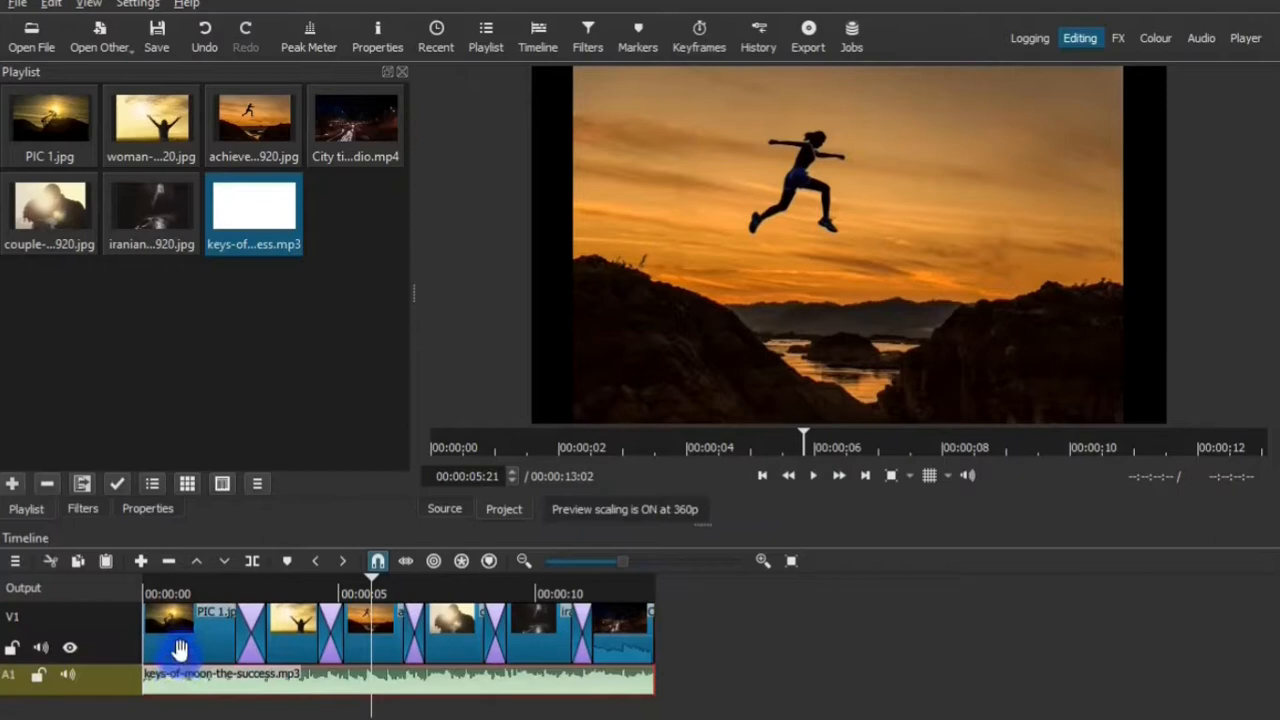
left_click(174, 640)
left_click(107, 562)
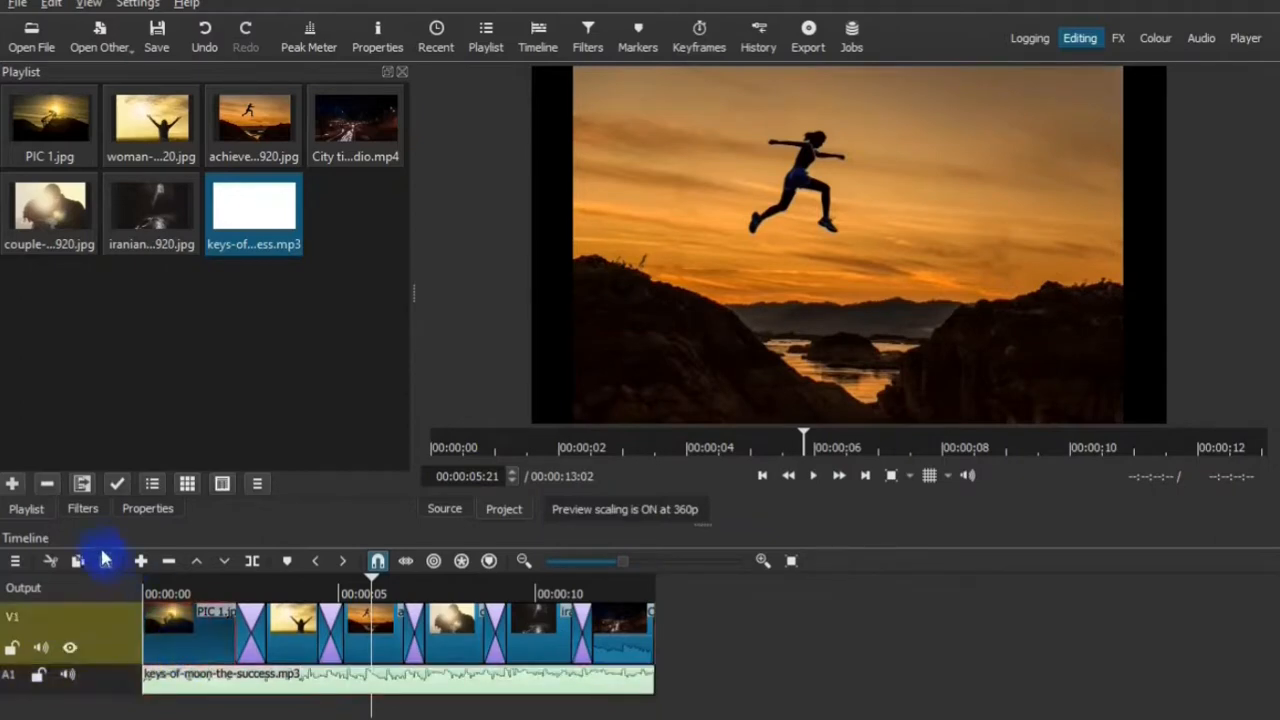
left_click(84, 510)
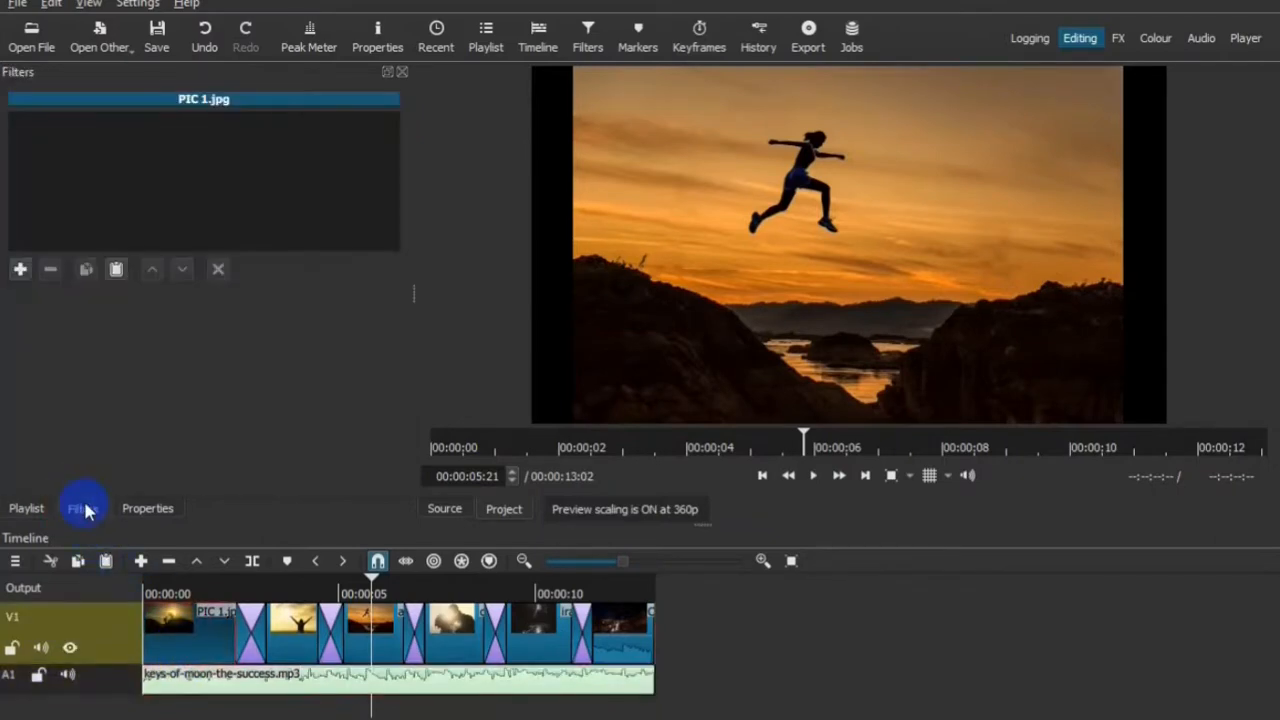
left_click(18, 271)
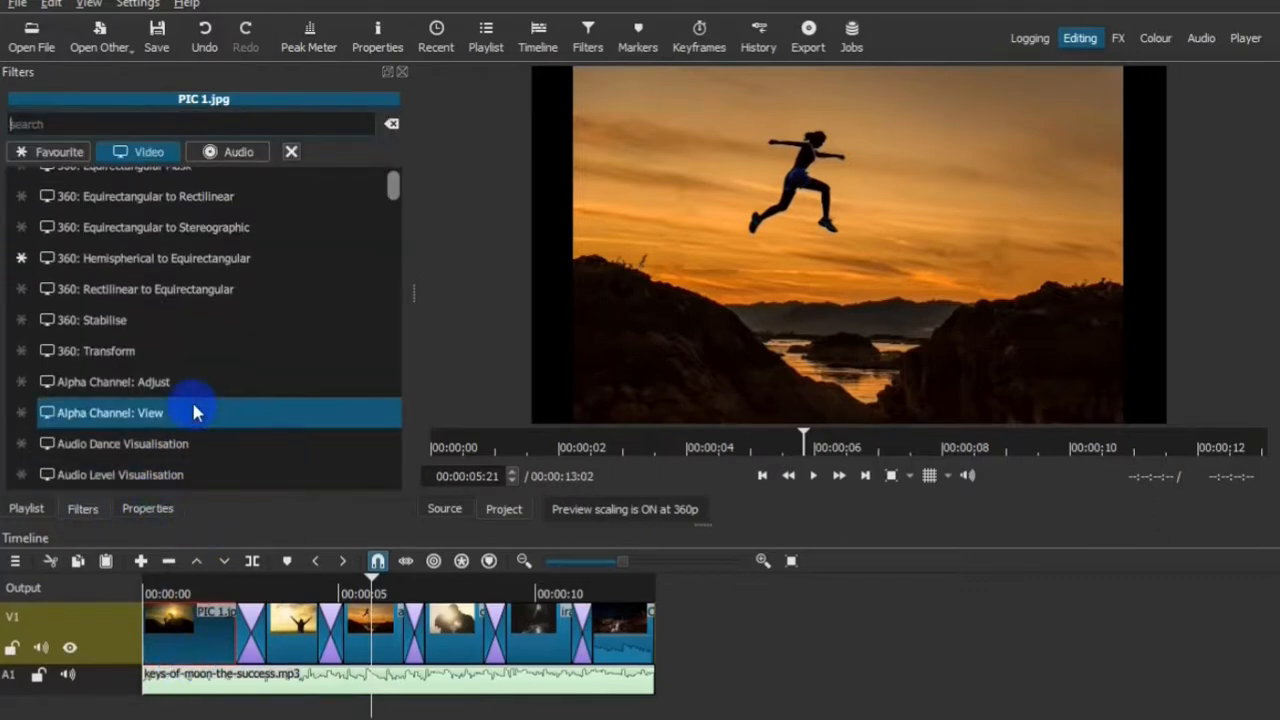
left_click(180, 624)
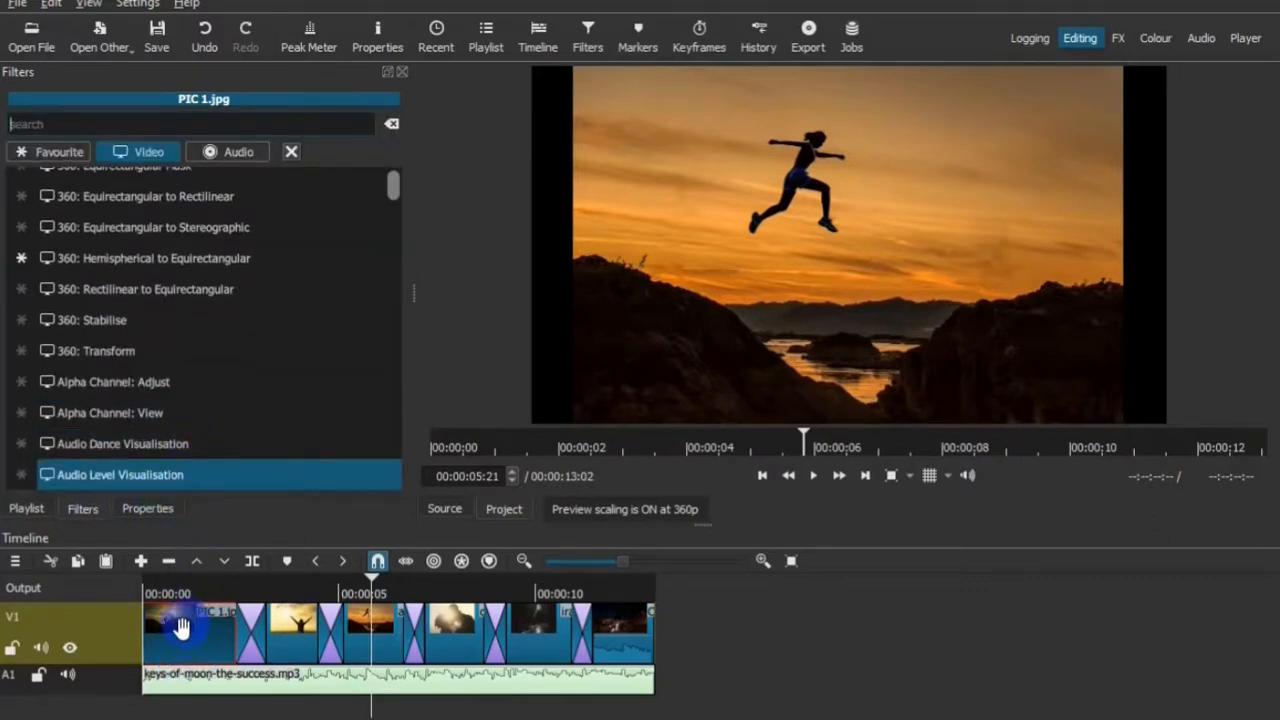
left_click(128, 147)
left_click(39, 121)
type("fade")
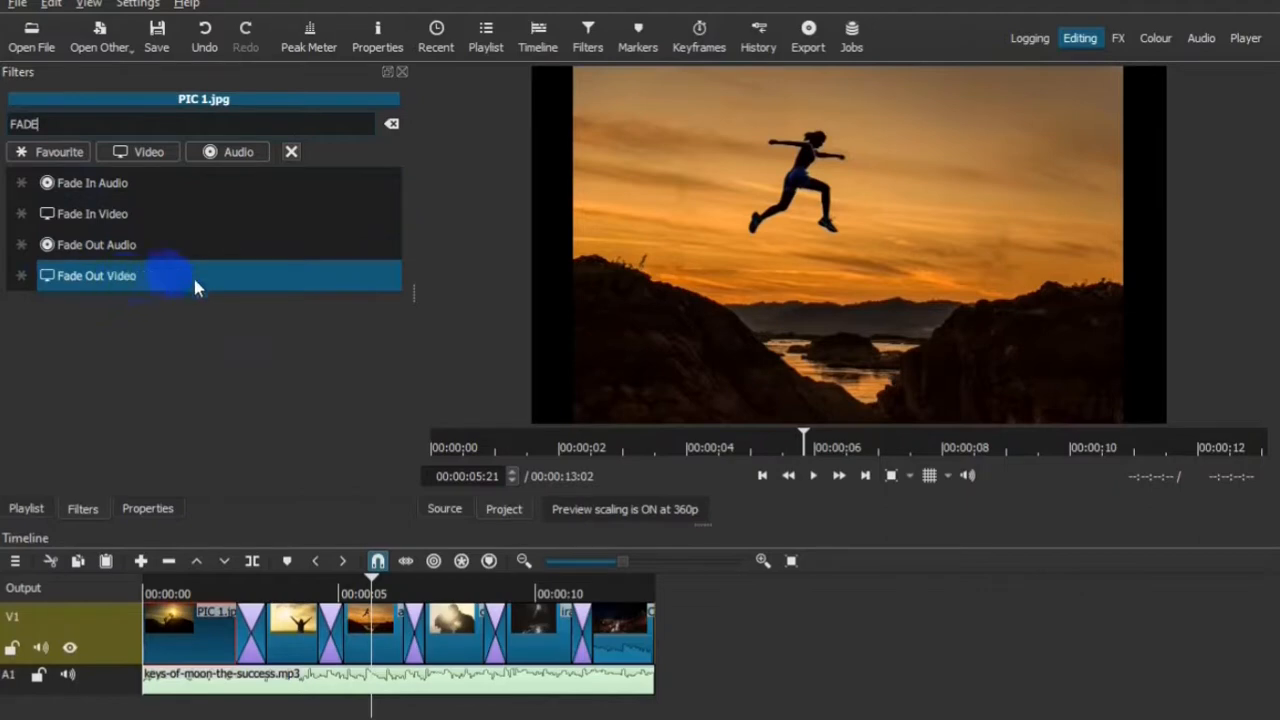
left_click(110, 224)
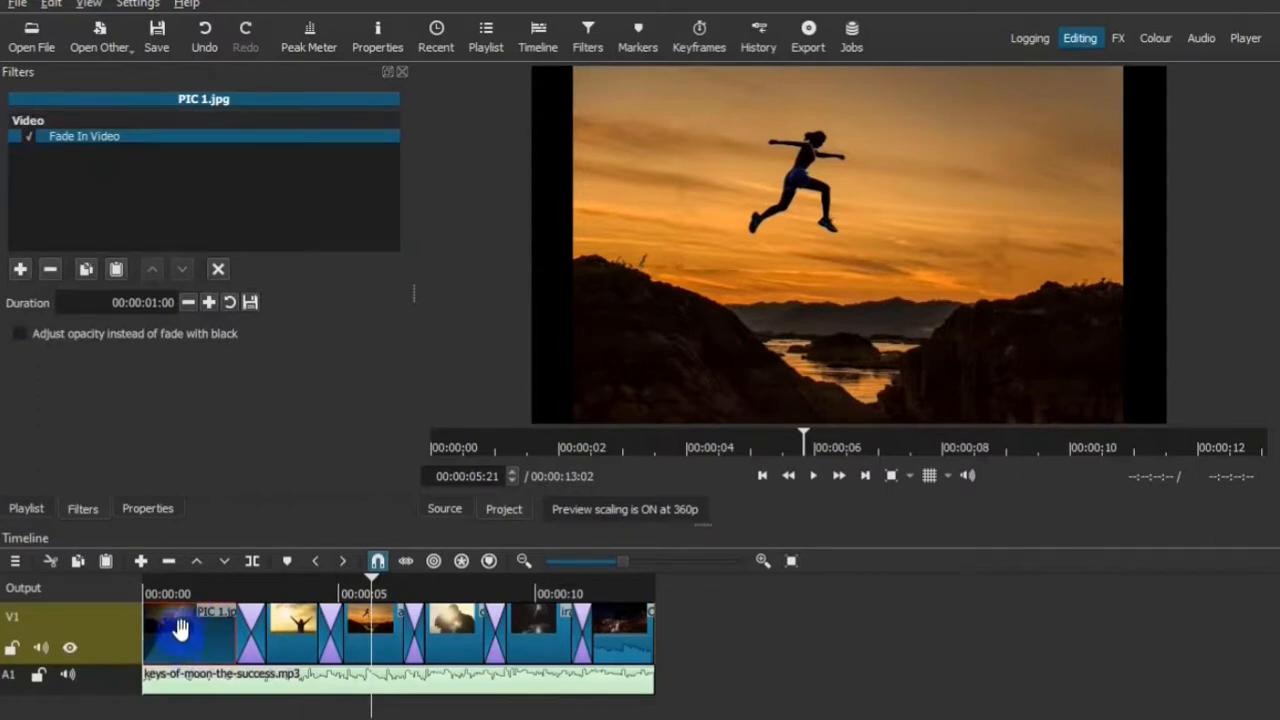
left_click(229, 304)
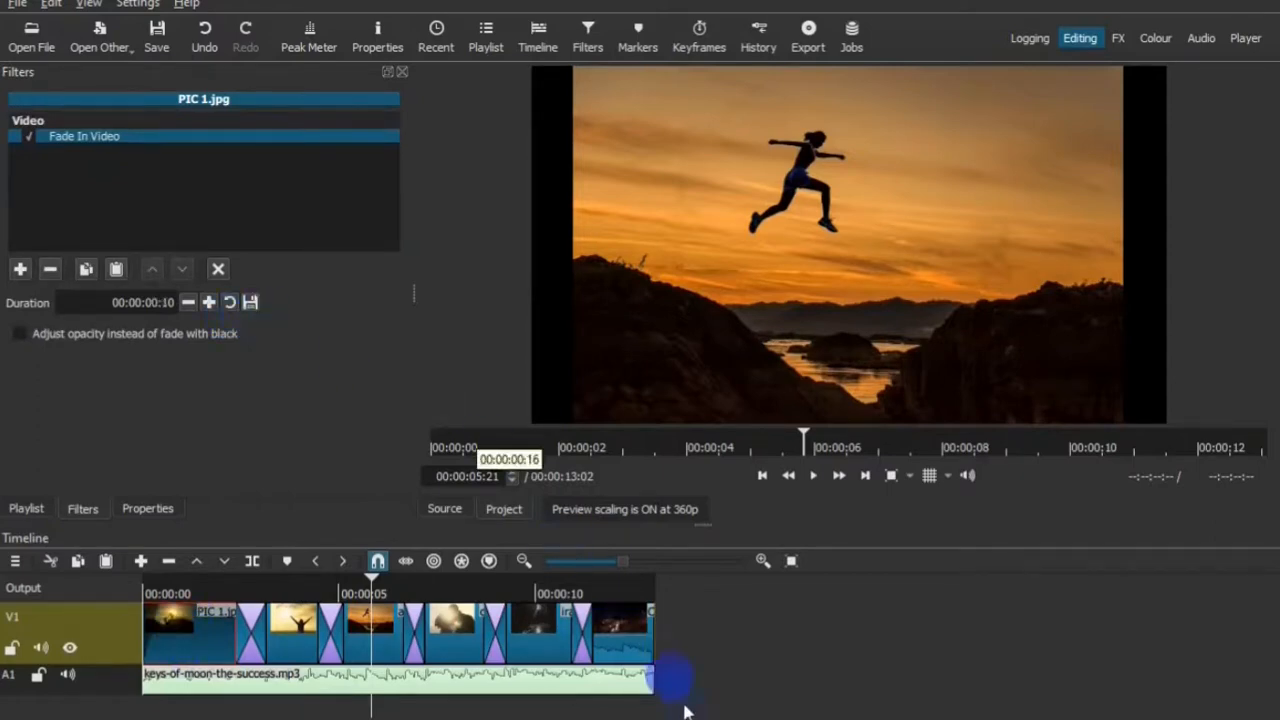
Step: Add a Fade Out Video filter to the city video, the last clip on V1
left_click(622, 627)
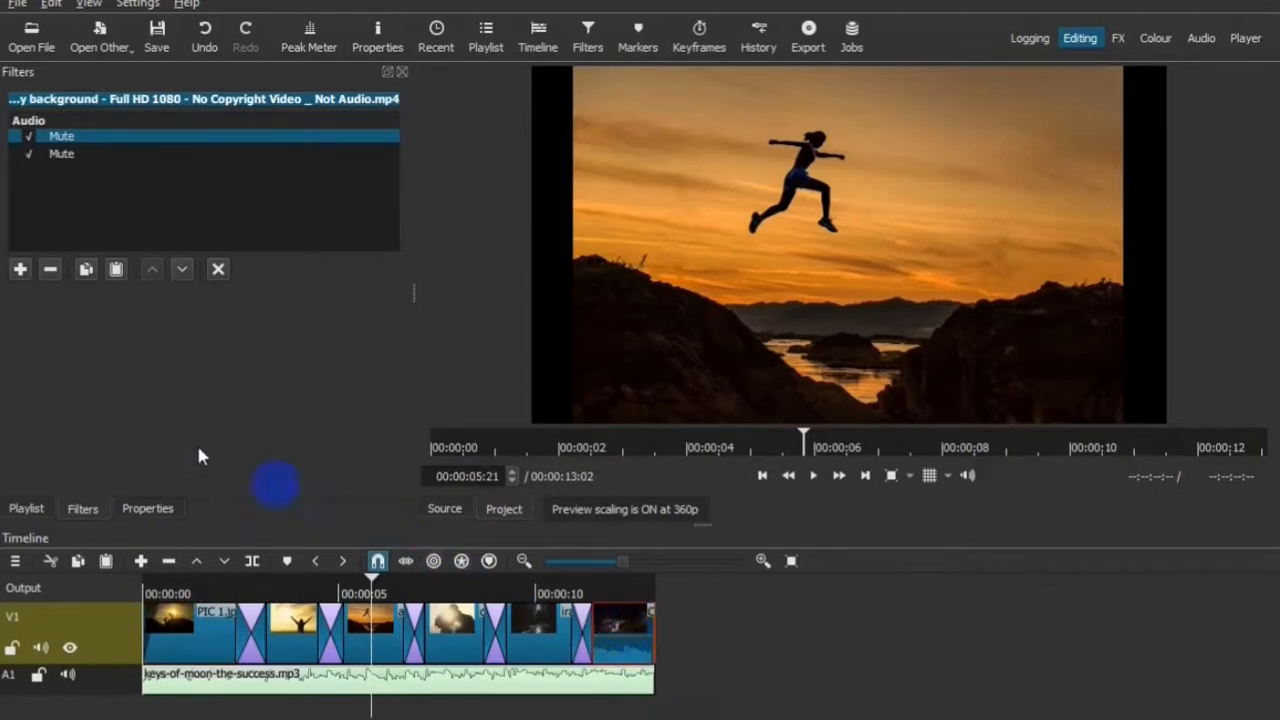
left_click(17, 268)
type("FADE")
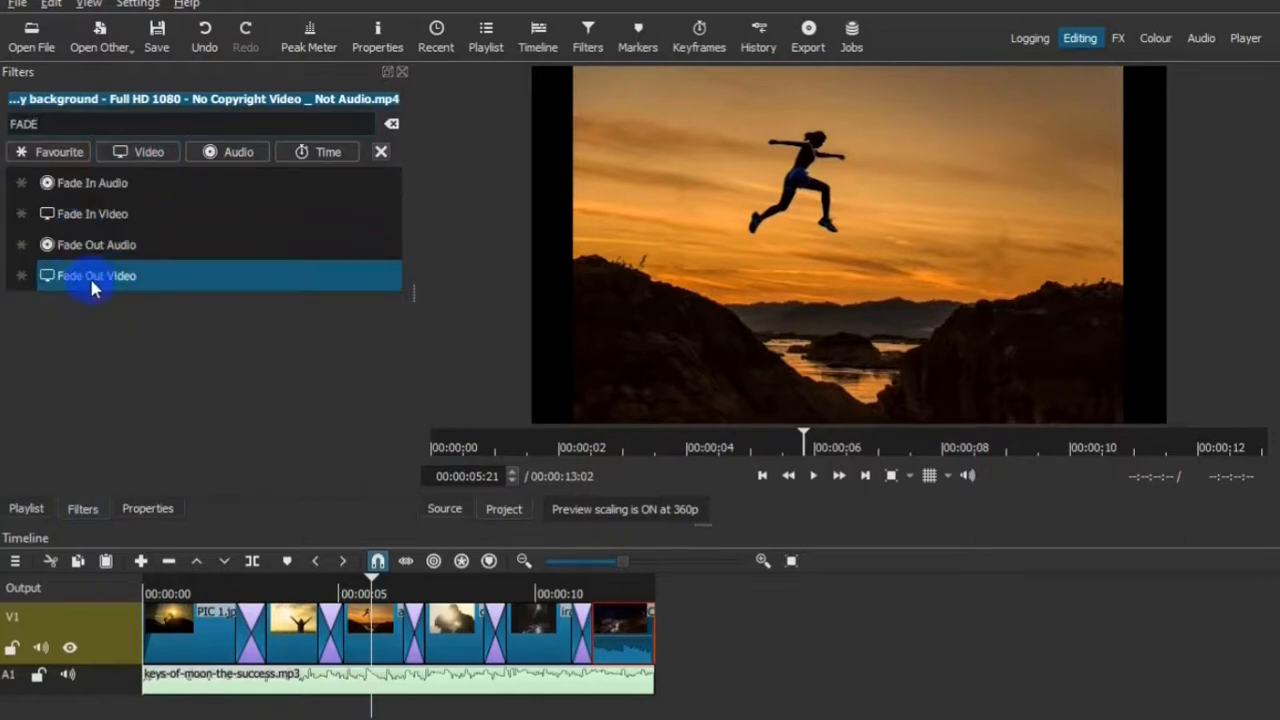
left_click(91, 280)
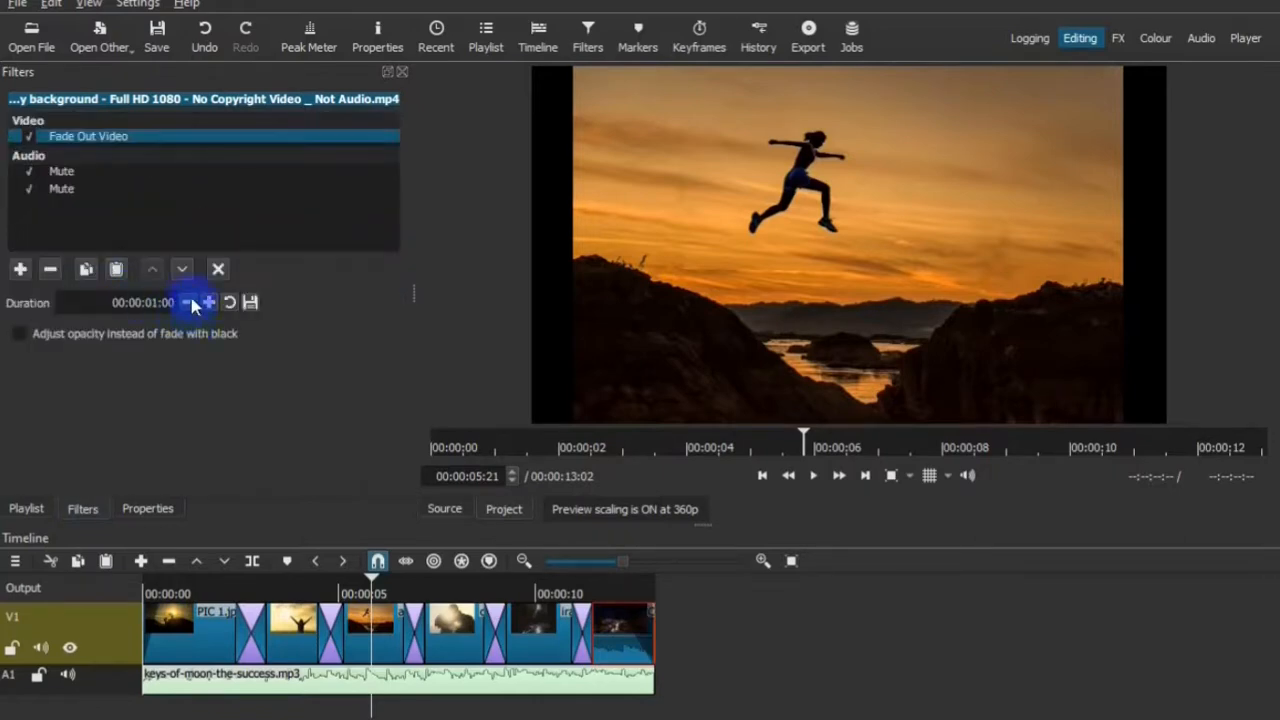
Step: Shorten the duration of the city clip's Fade Out Video filter to 00:00:00:10
left_click(188, 302)
left_click(188, 302)
left_click(188, 302)
left_click(188, 302)
left_click(188, 302)
left_click(188, 302)
left_click(188, 302)
left_click(188, 302)
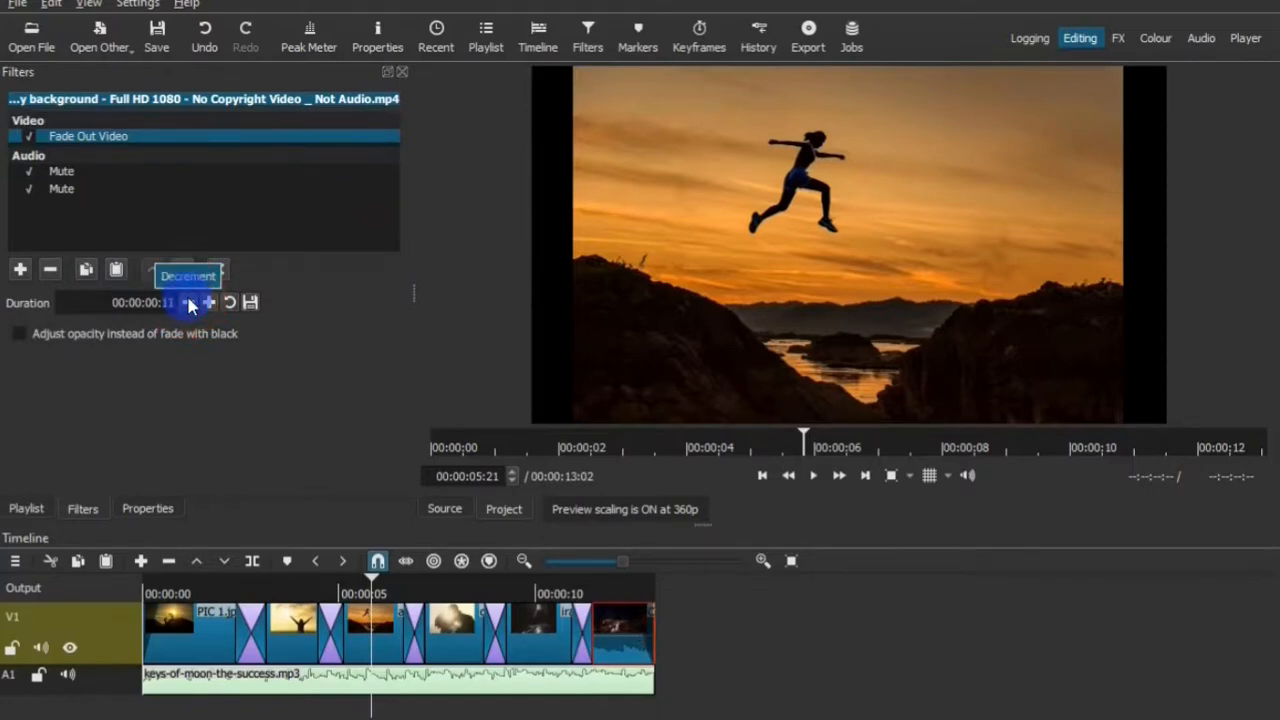
left_click(188, 302)
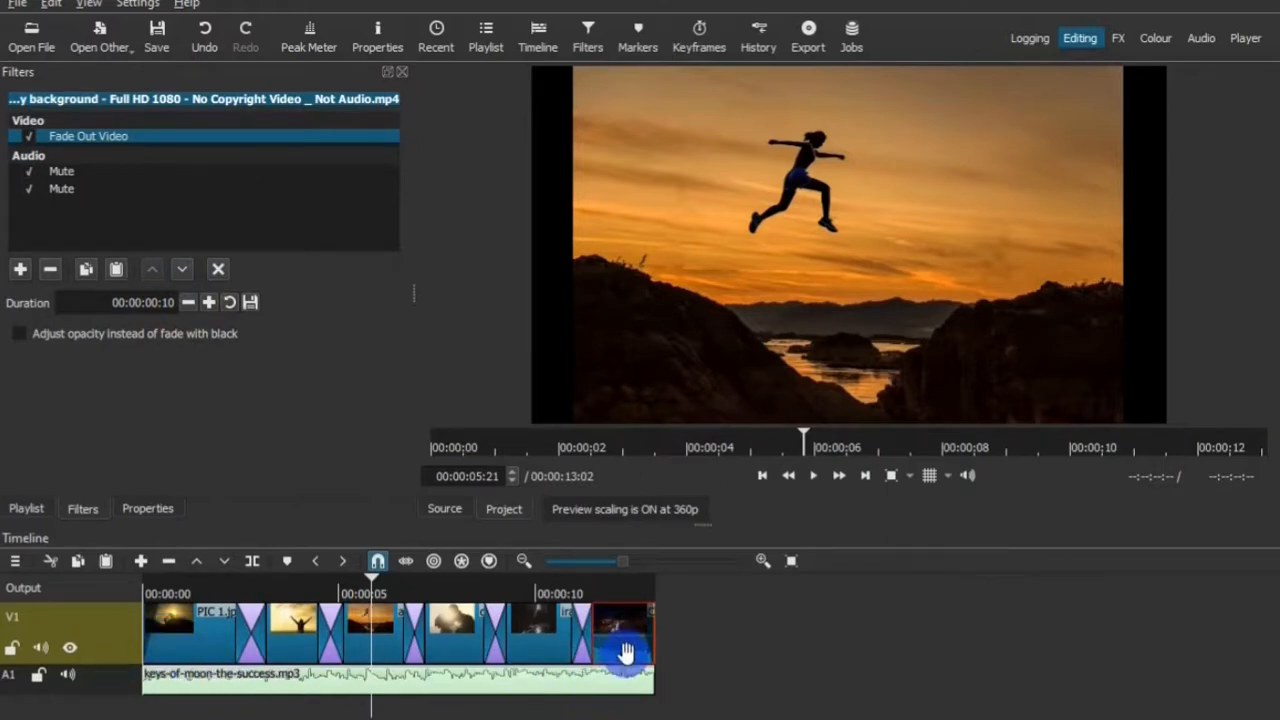
Step: Add an audio fade-in of about 00:00:00:11 at the start of the music clip on A1
left_click(254, 684)
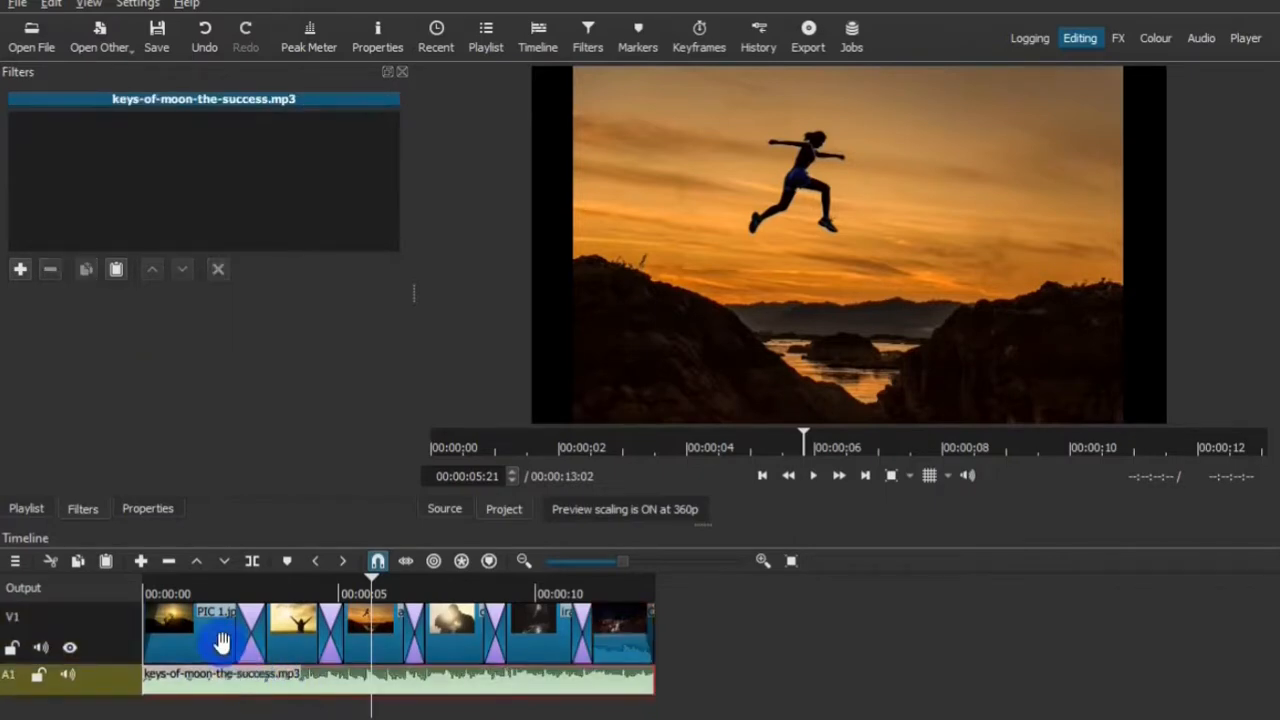
left_click(152, 677)
left_click_drag(152, 677, 181, 679)
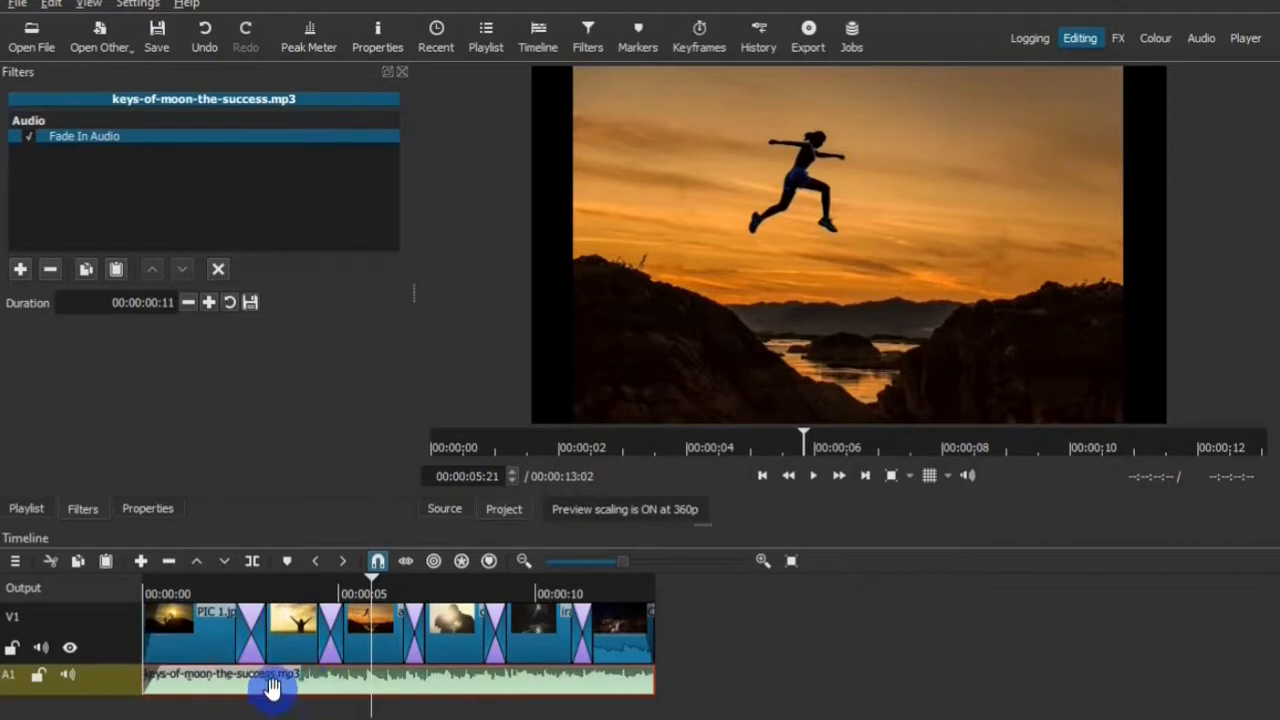
left_click(85, 510)
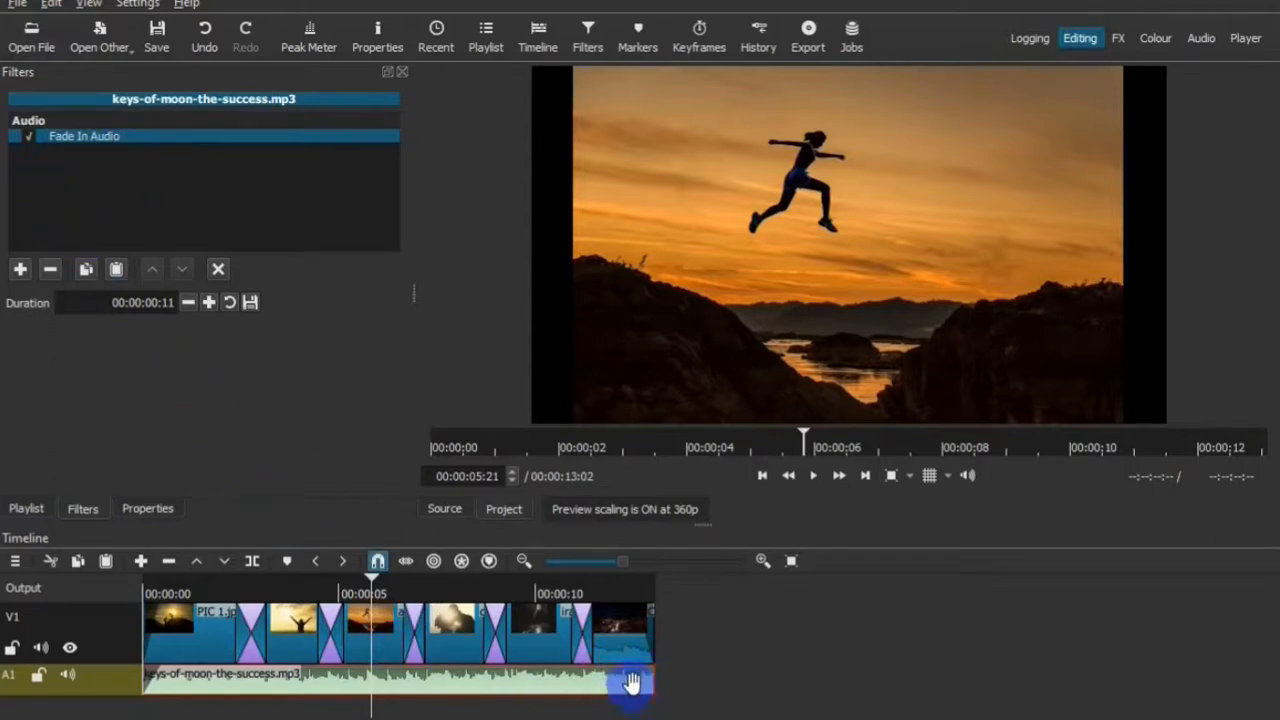
Step: Add a short audio fade-out at the end of the music clip on A1 and show the clip's filters
key("ctrl+z")
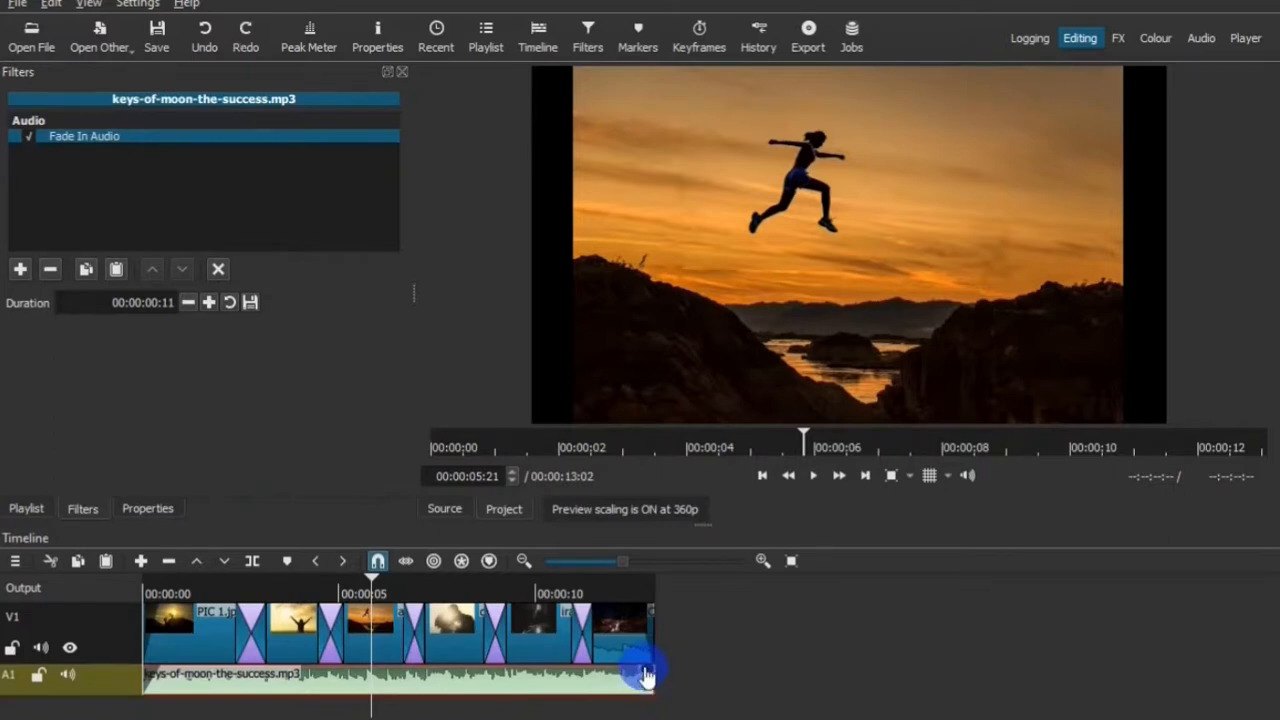
left_click_drag(646, 673, 616, 675)
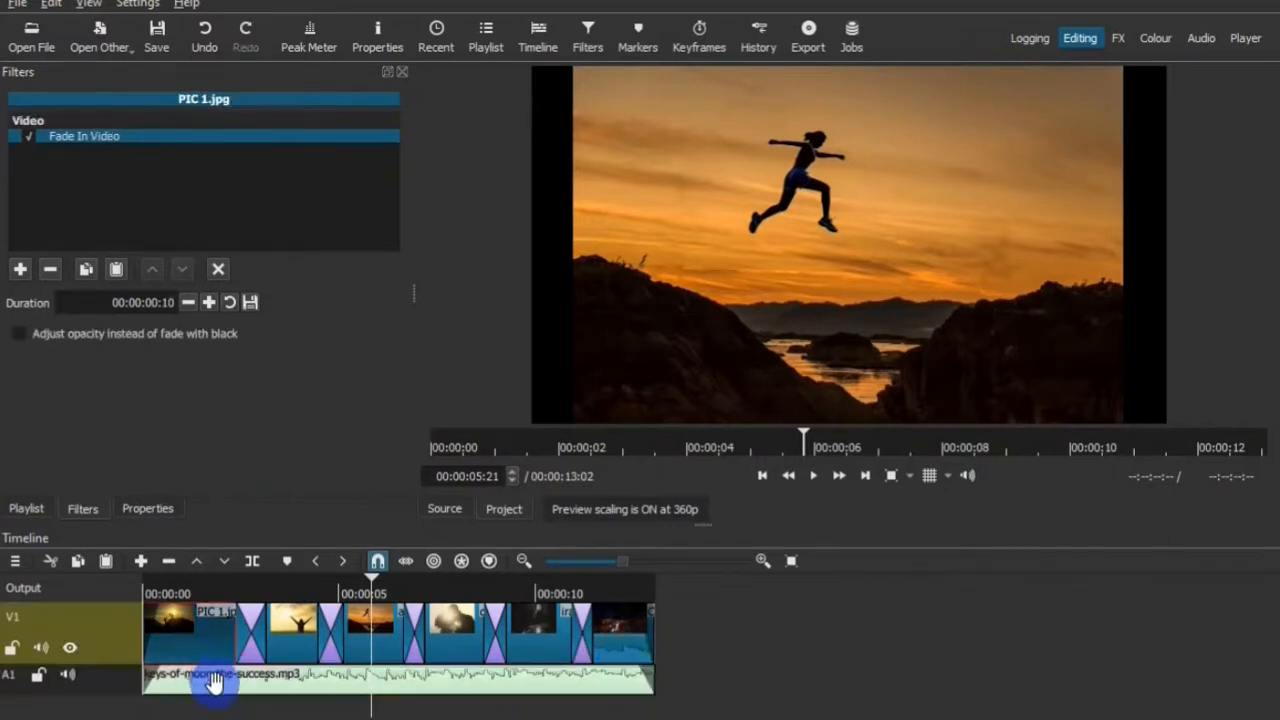
left_click(214, 686)
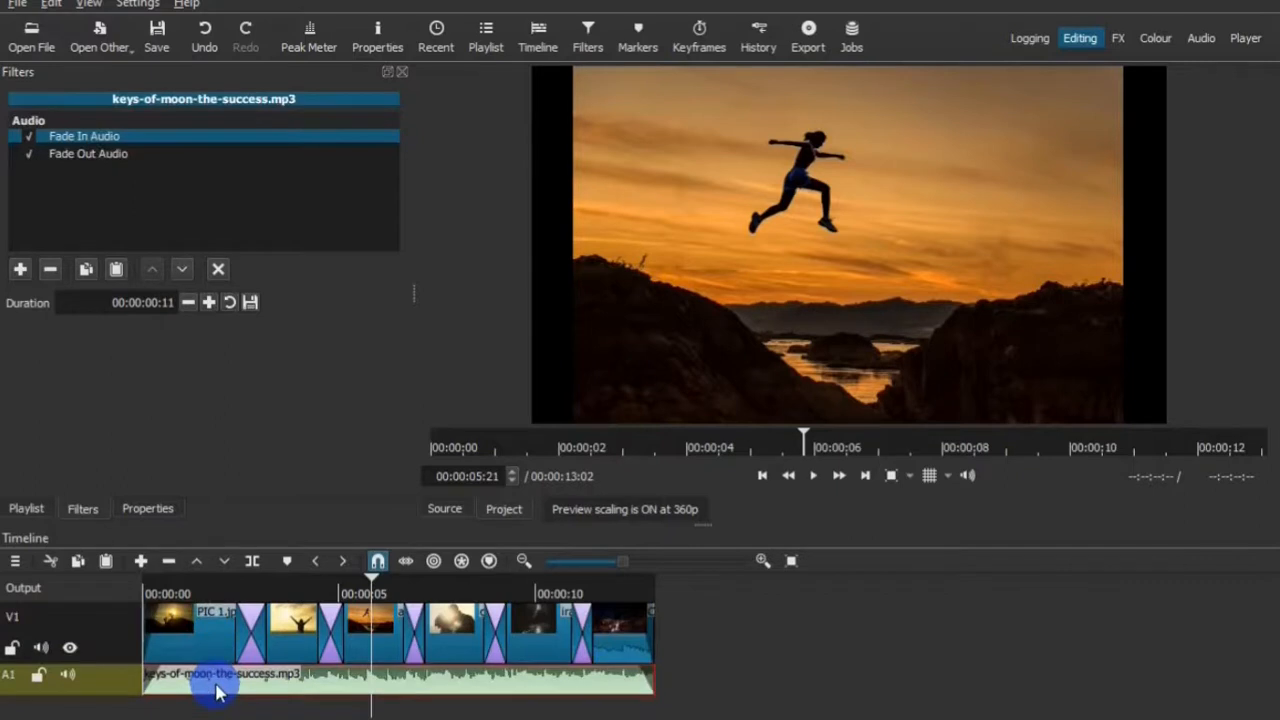
Step: Play the sequence from the start to check the video and audio fades
left_click(201, 638)
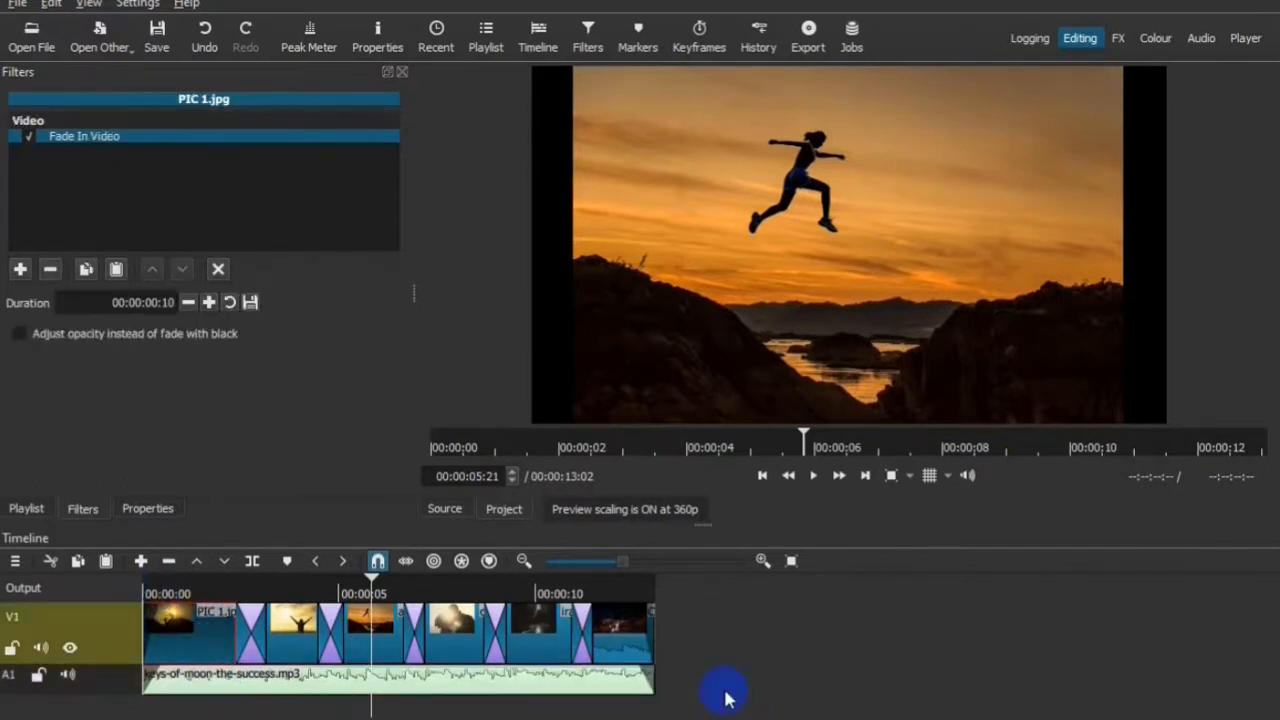
key("Home")
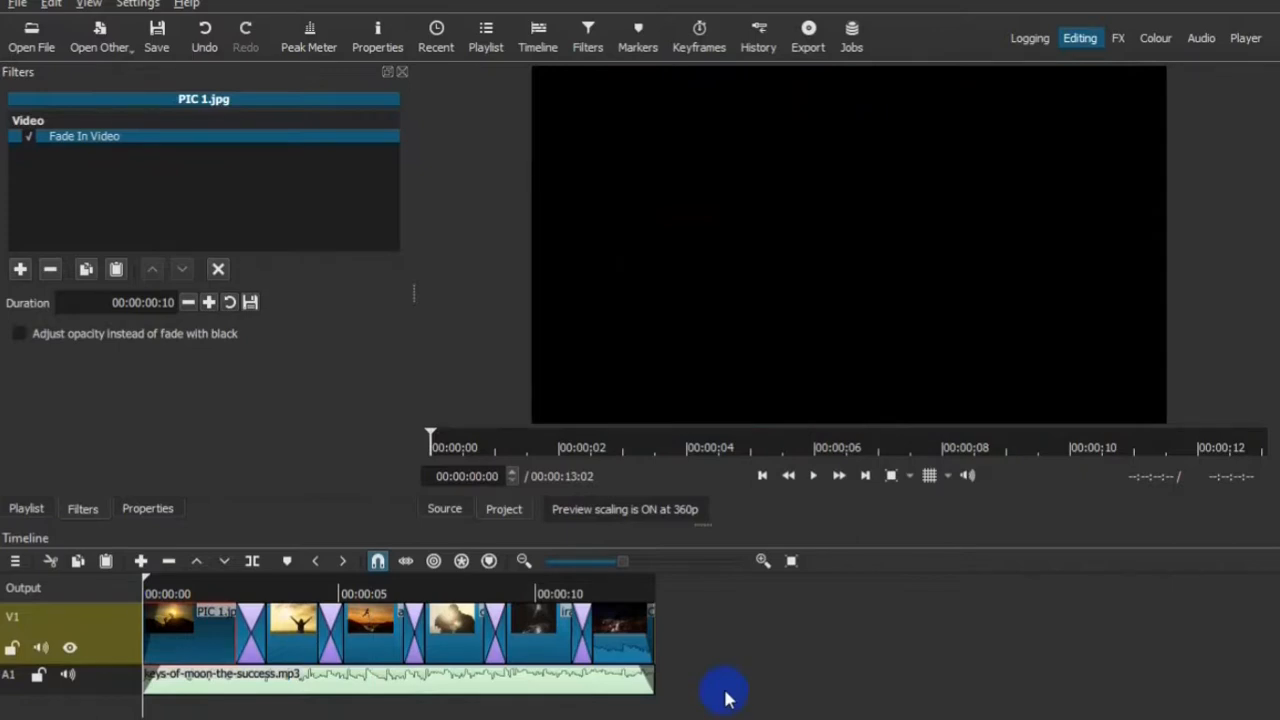
left_click(285, 688)
key("space")
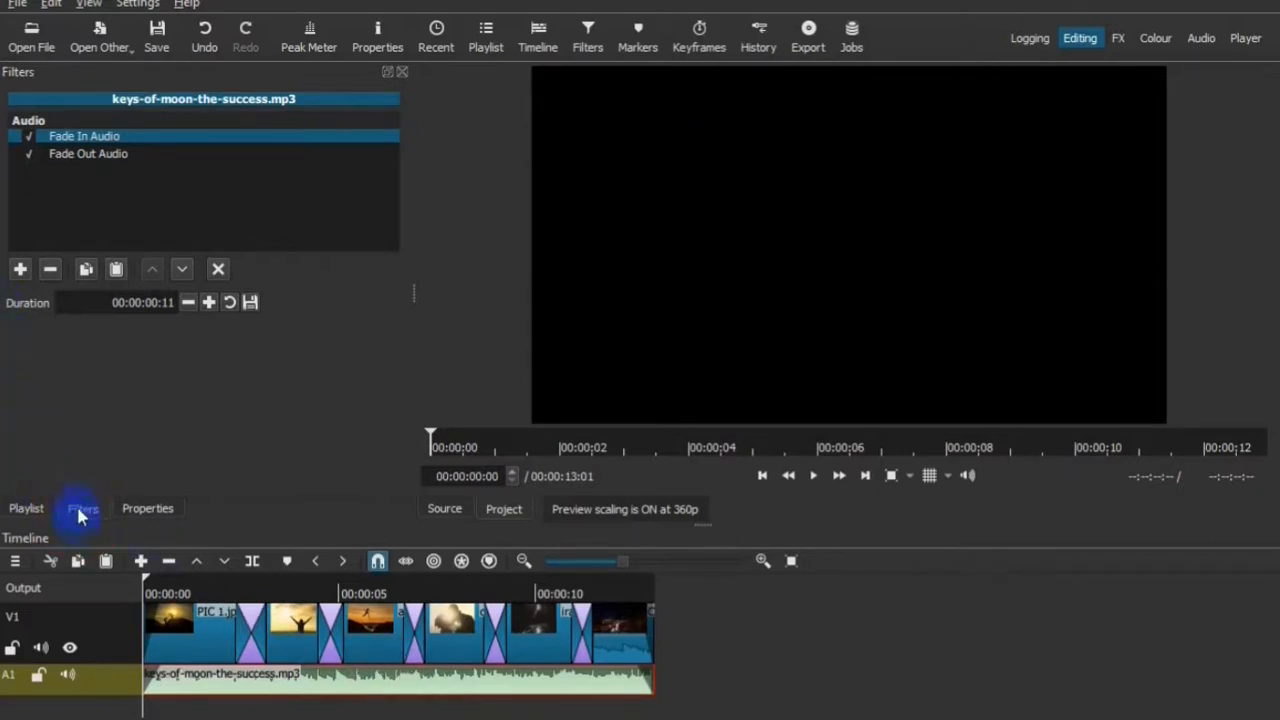
Step: Add a Gain / Volume filter to the music clip, lower its level to -14.9 dB and listen to the result
left_click(20, 269)
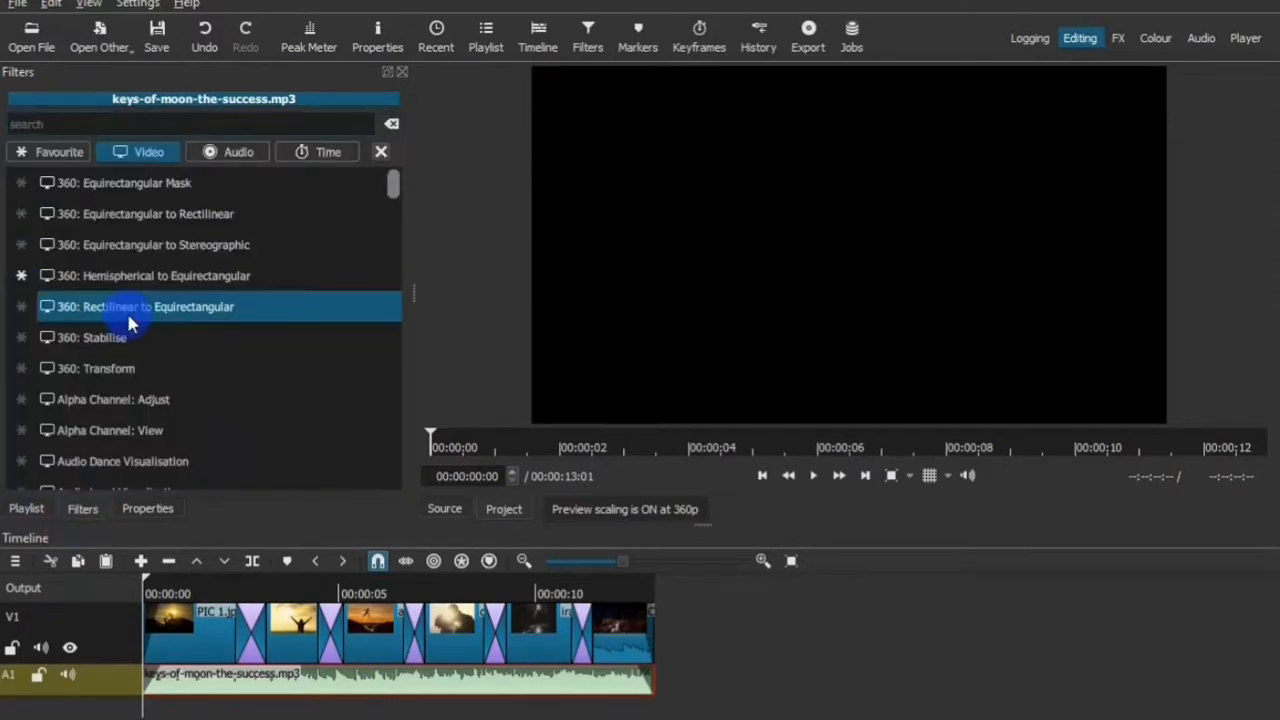
left_click(238, 153)
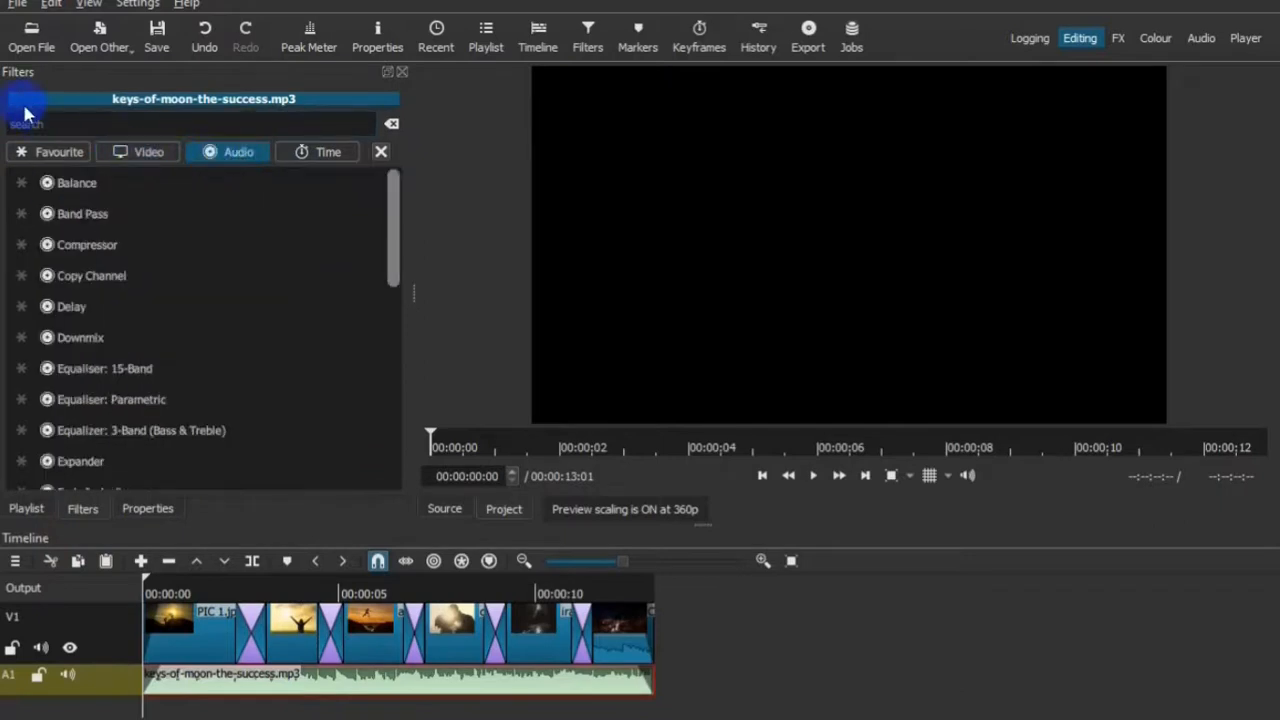
left_click_drag(393, 211, 399, 310)
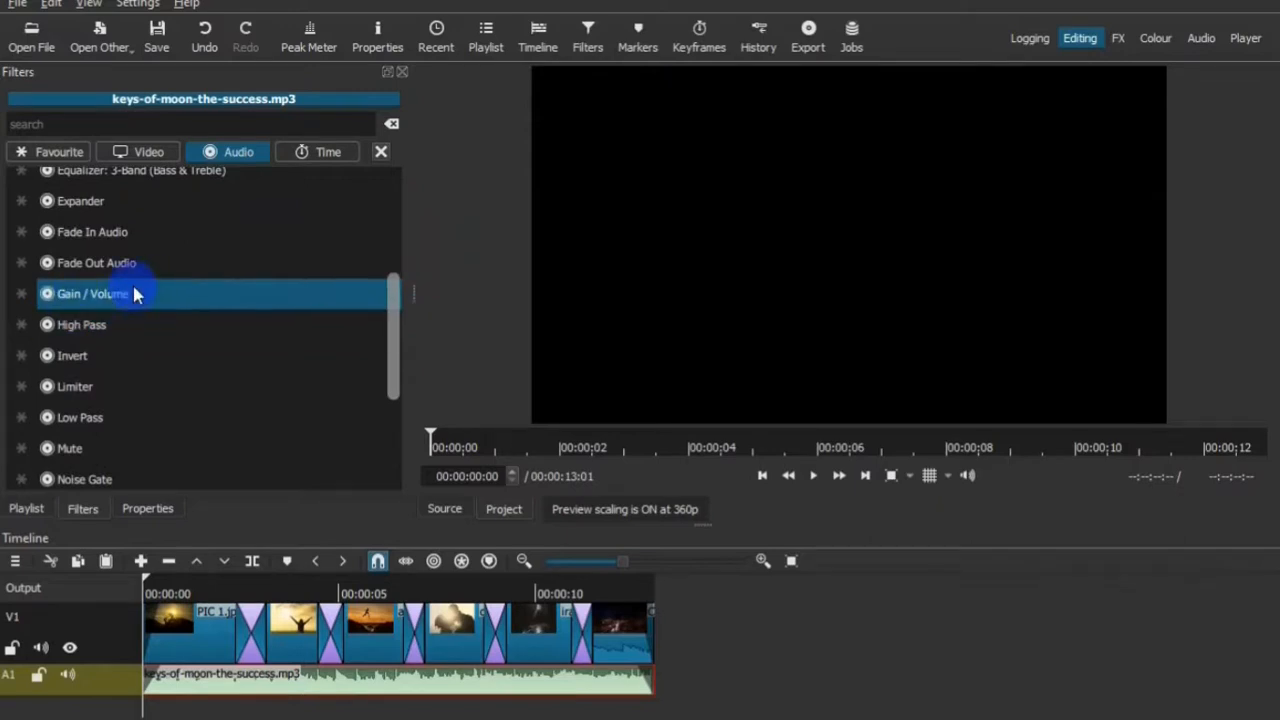
left_click(180, 306)
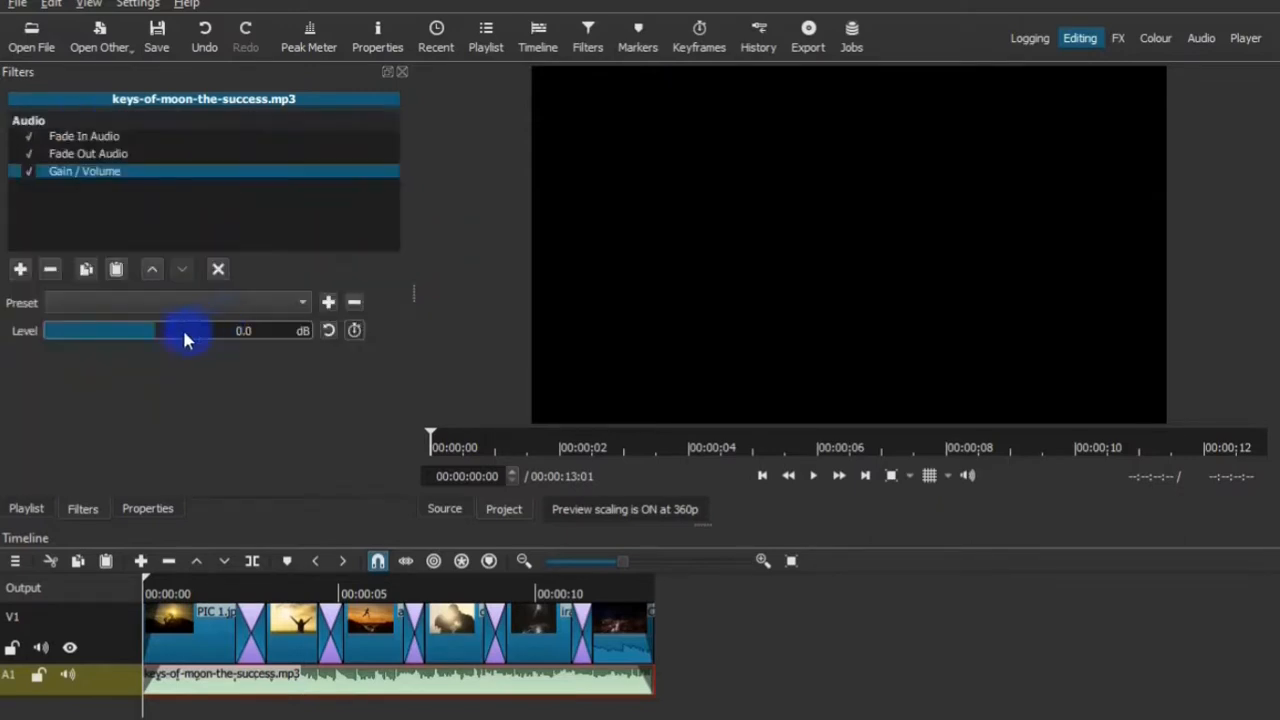
left_click_drag(163, 340, 118, 342)
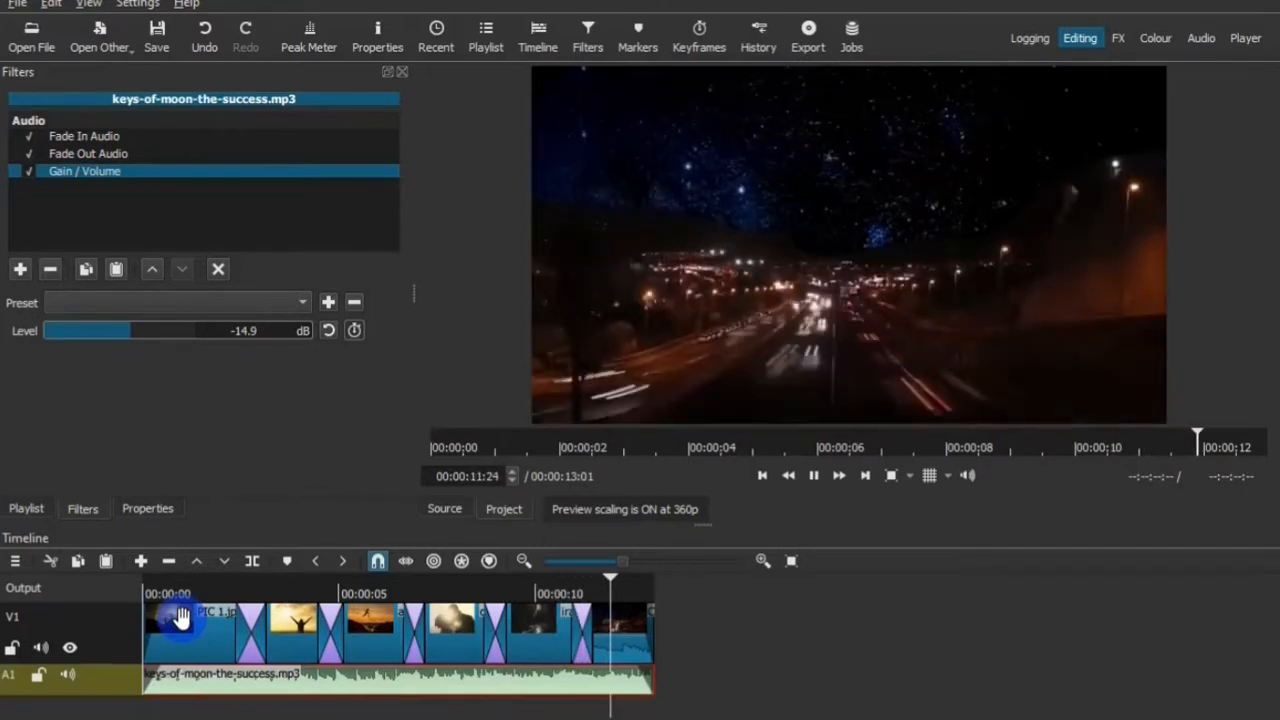
key("space")
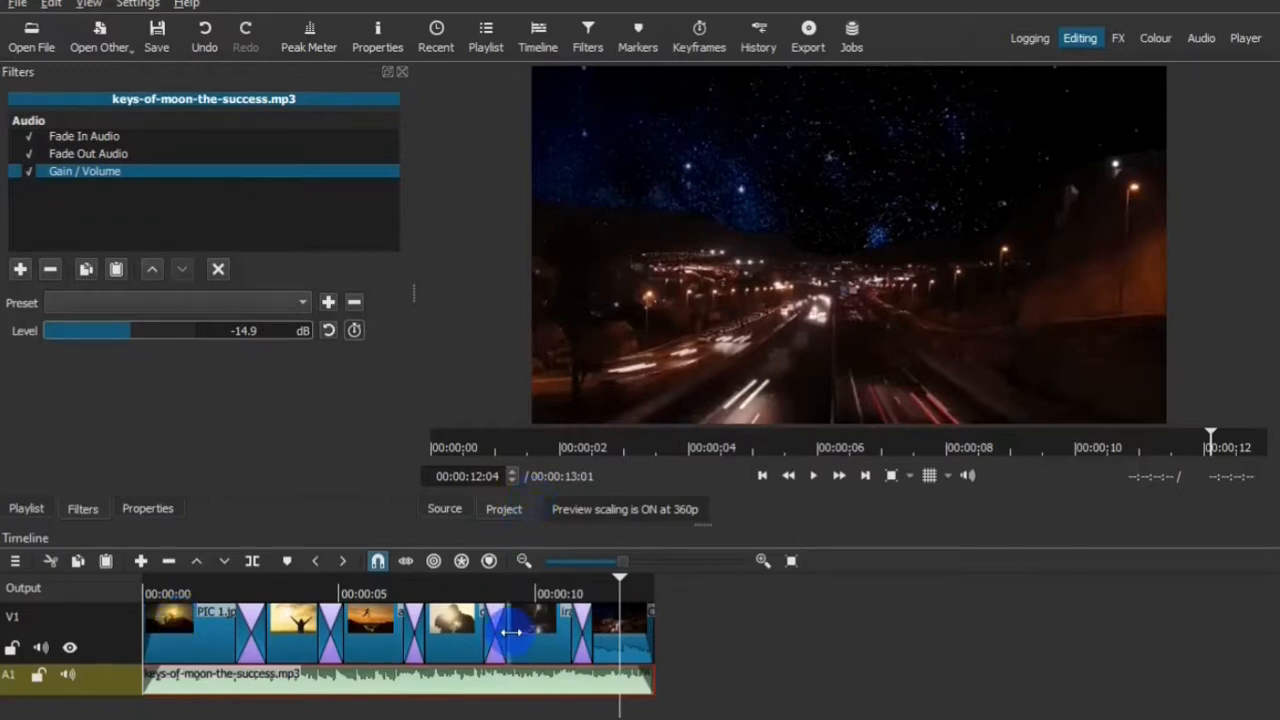
Step: Export the timeline with the default settings as TUTORIAL1 in mp4 format to the Desktop, and minimize the editor once the job is done
left_click(807, 36)
left_click(198, 487)
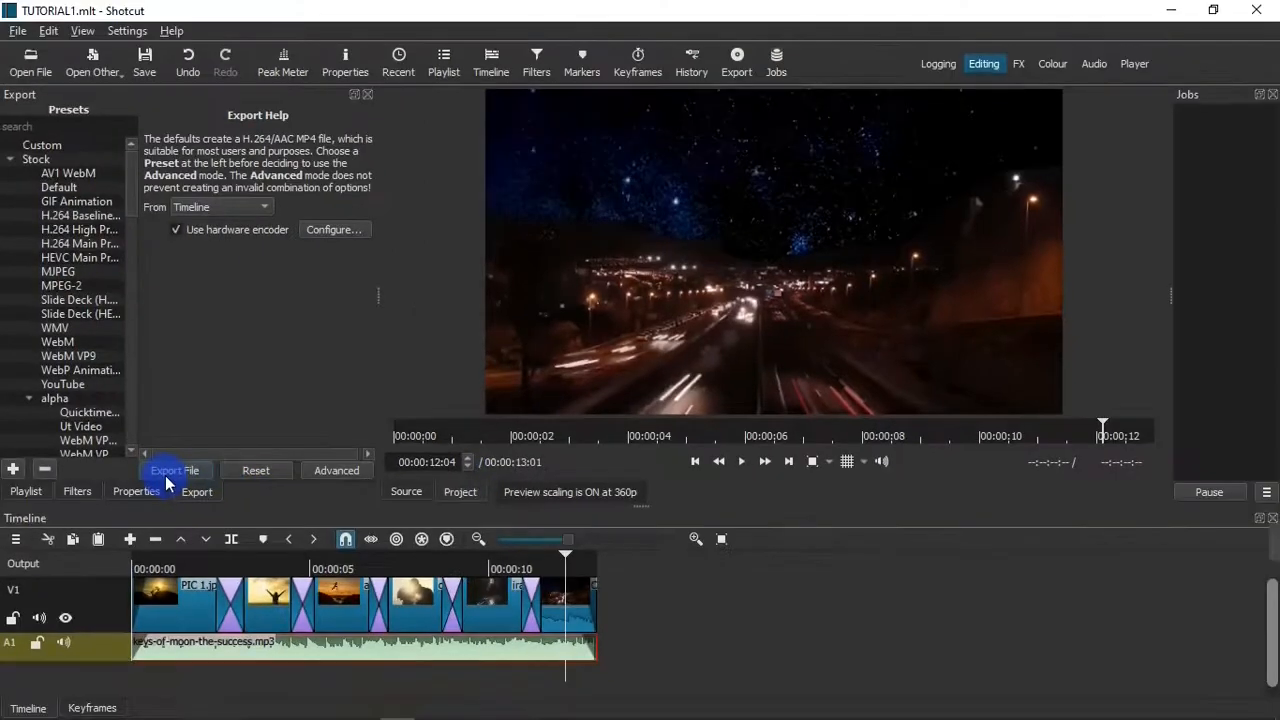
left_click(174, 483)
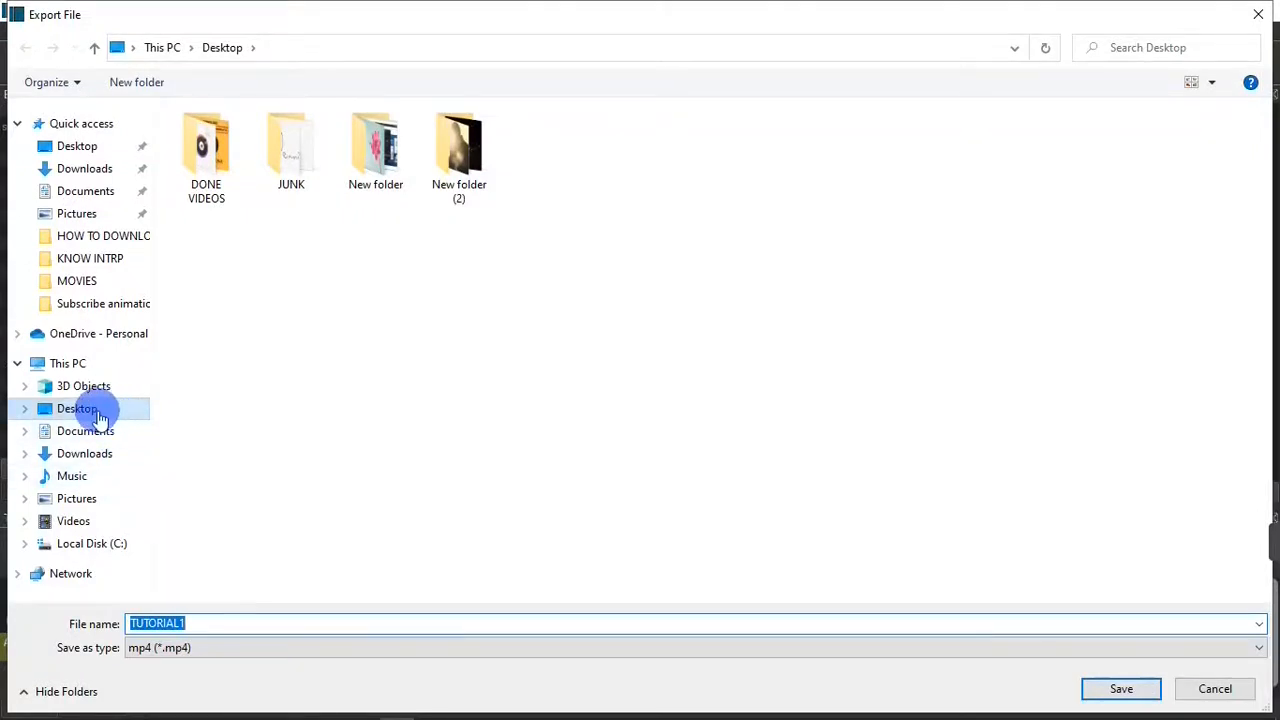
left_click(118, 410)
left_click(1112, 686)
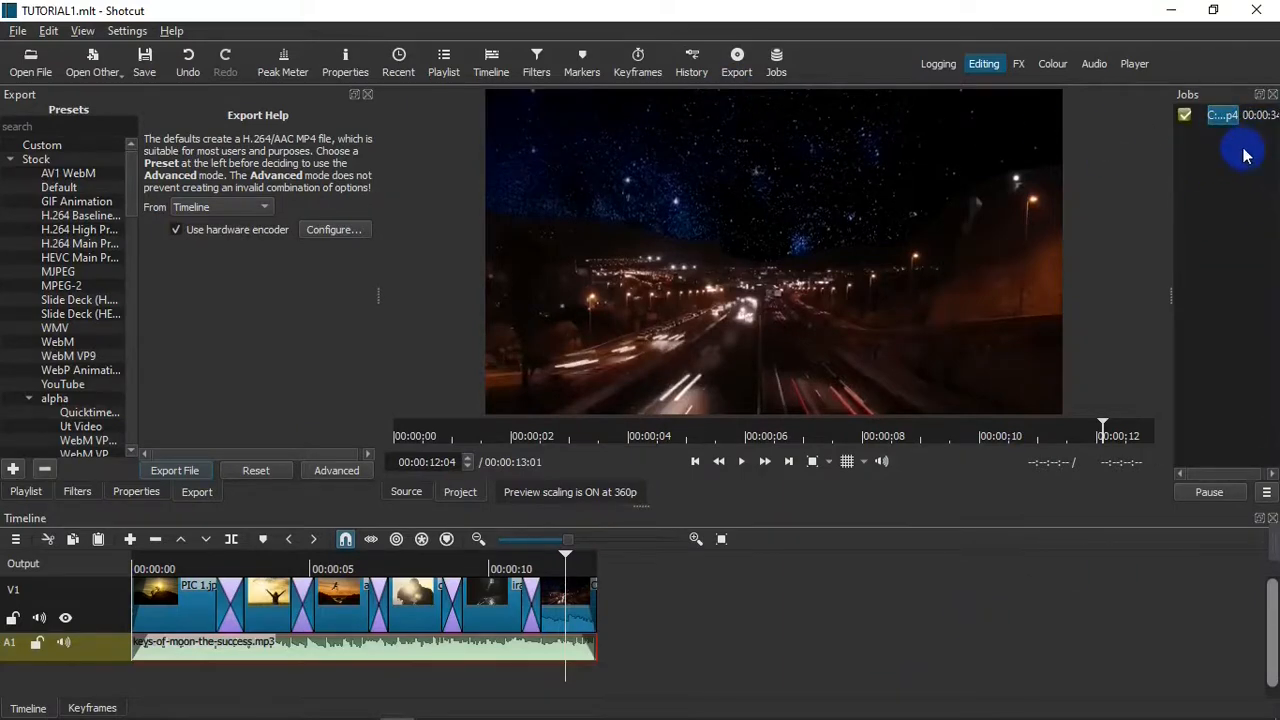
left_click(1171, 10)
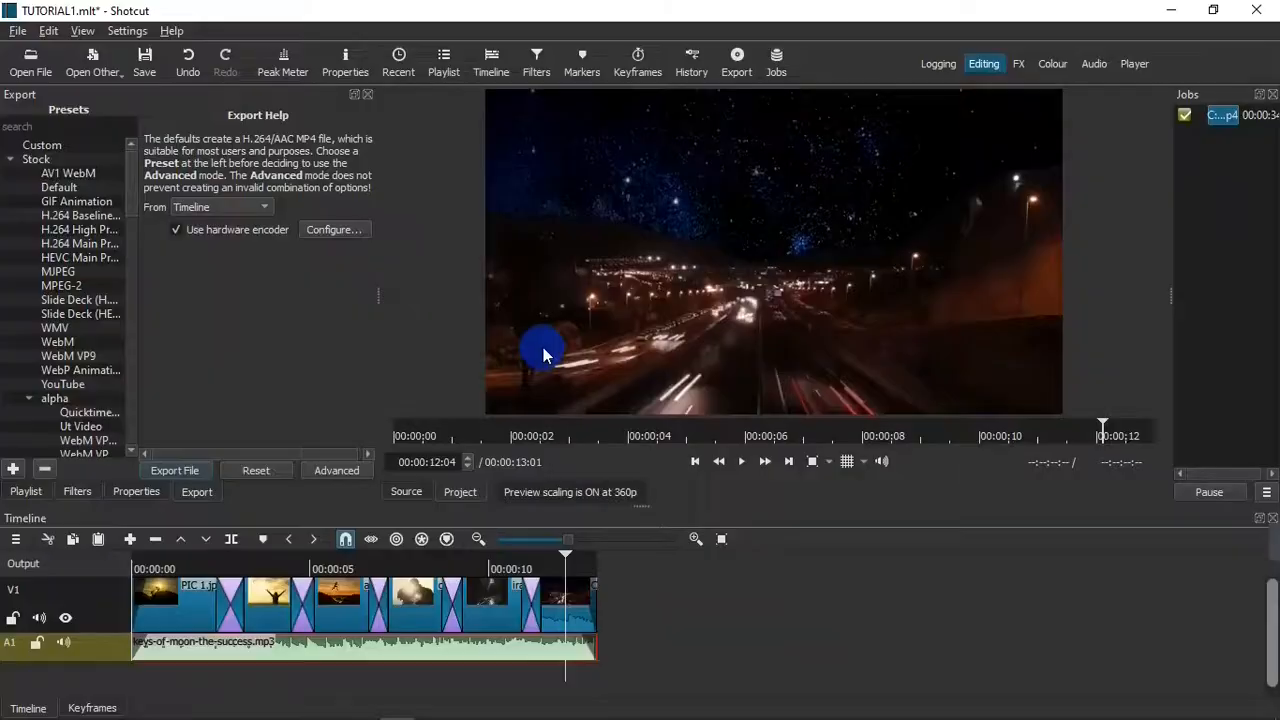